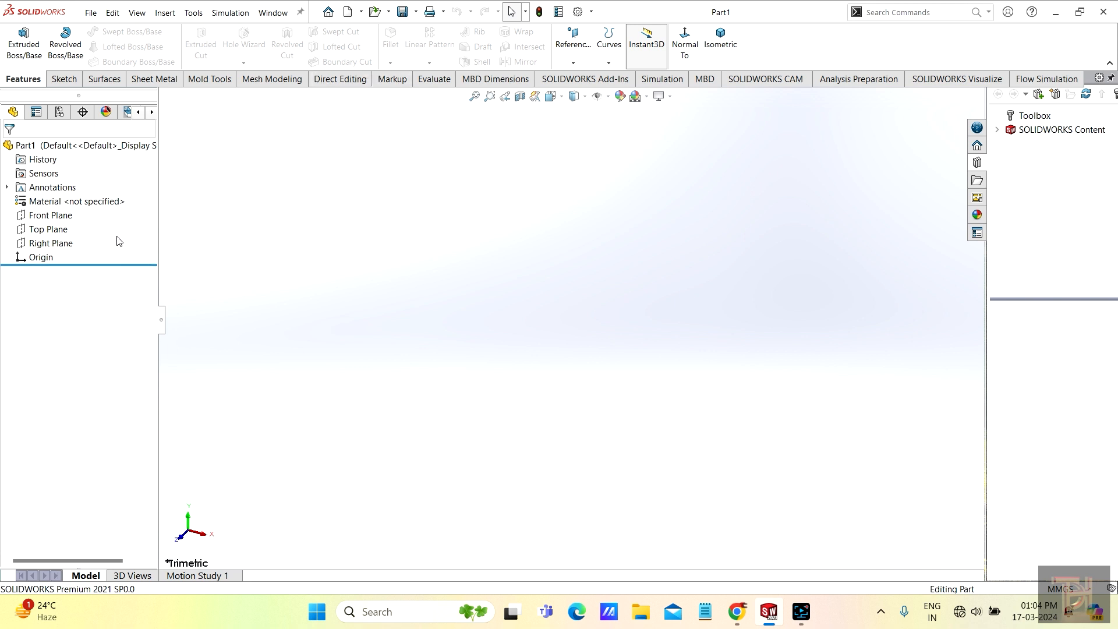
- Sketch a center rectangle about 112 by 69 mm on the Top Plane, centred on the origin
{"action": "left_click", "coordinate": [23, 231]}
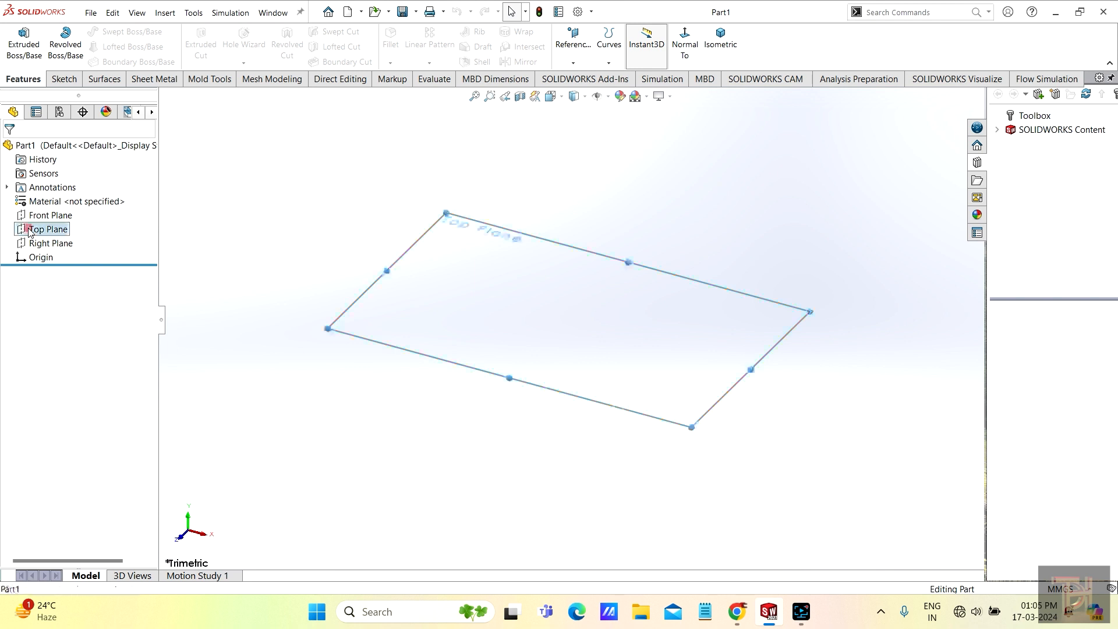
{"action": "left_click", "coordinate": [36, 212]}
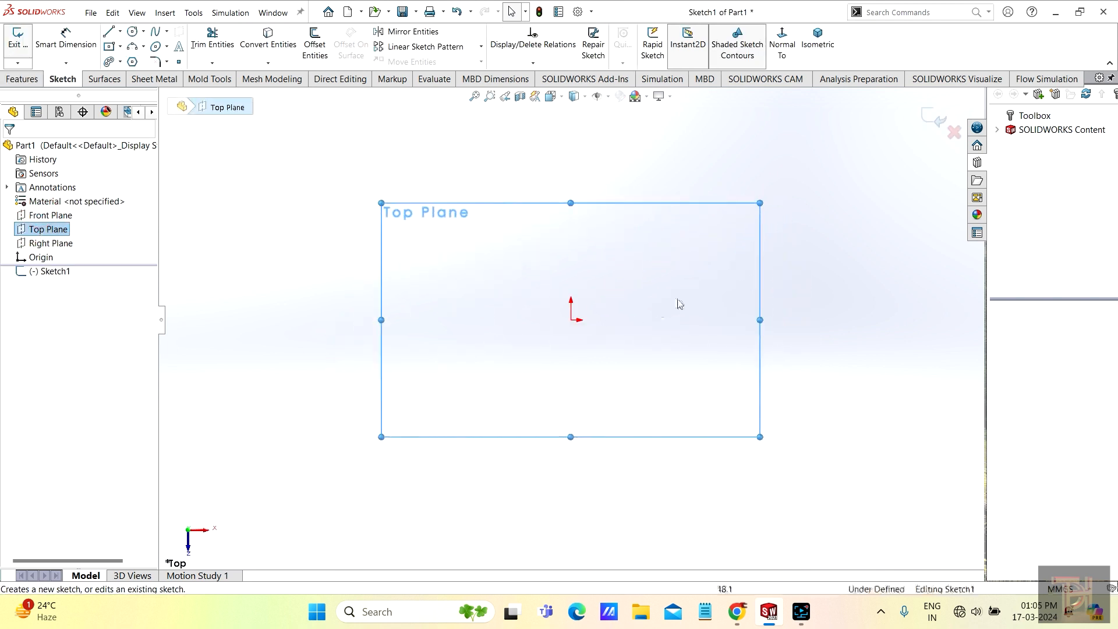
{"action": "left_click", "coordinate": [110, 47]}
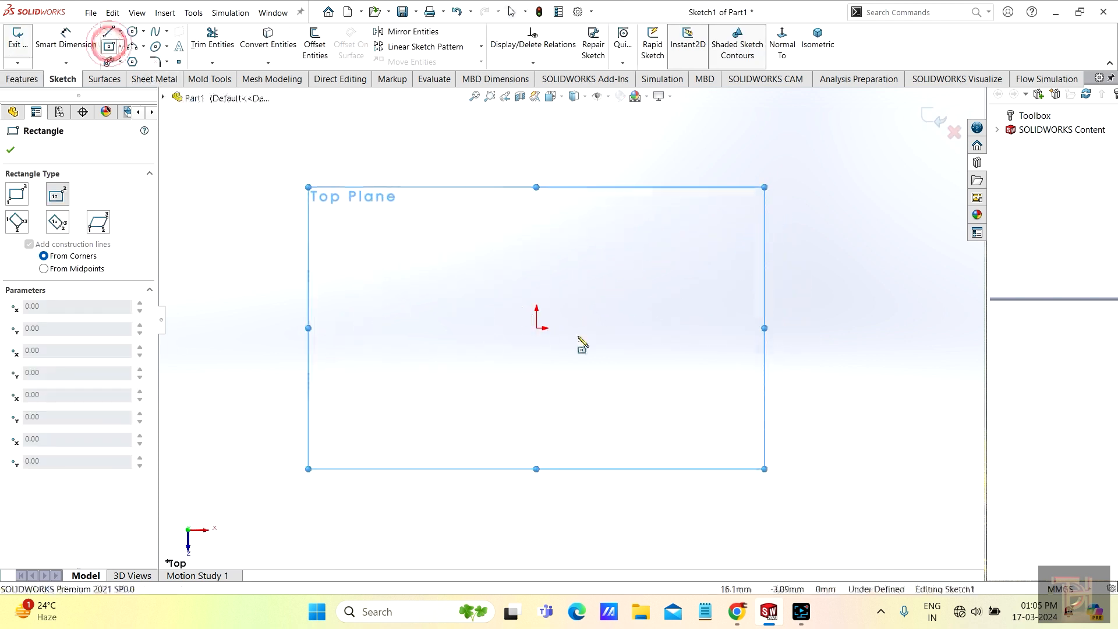
{"action": "left_click", "coordinate": [537, 328]}
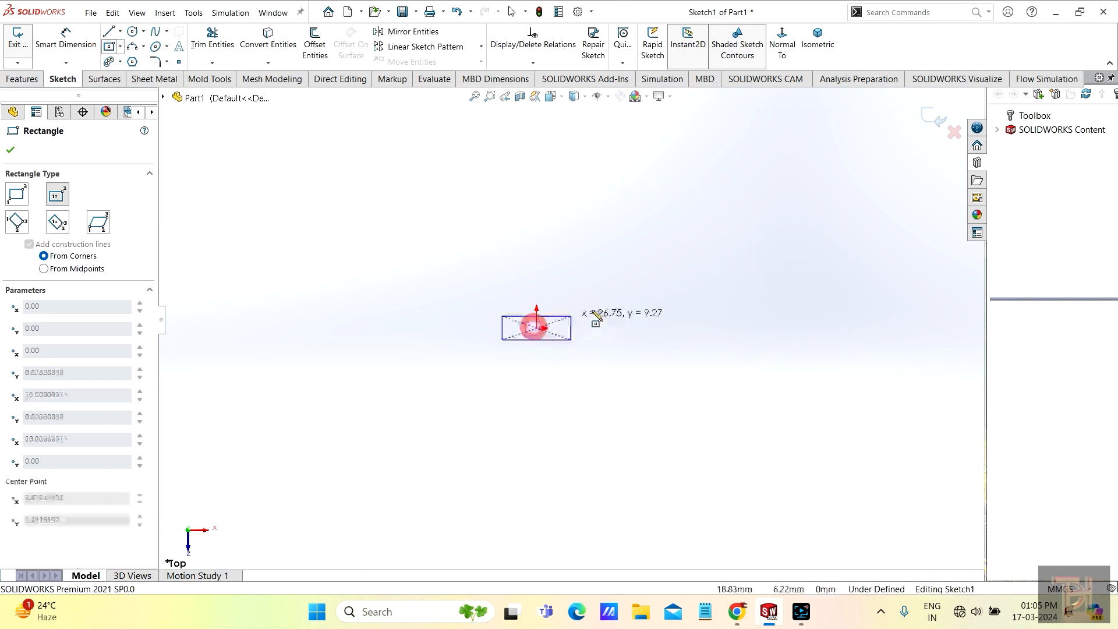
{"action": "left_click", "coordinate": [680, 239]}
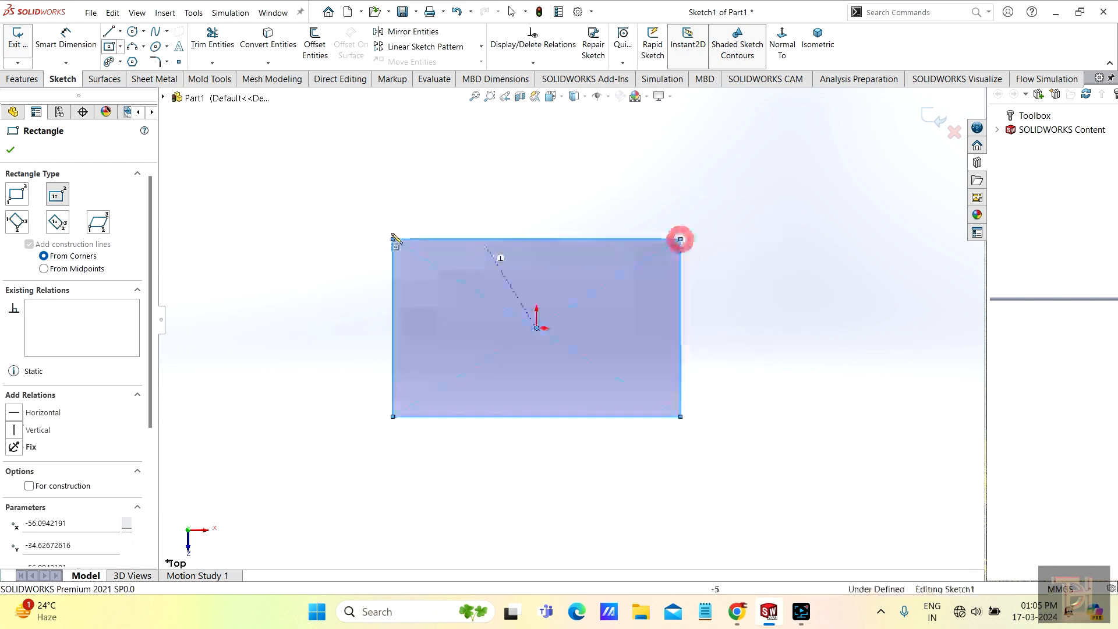
{"action": "left_click", "coordinate": [11, 150]}
- Extrude the rectangle 33 mm as a blind boss to form a solid block
{"action": "left_click", "coordinate": [23, 79]}
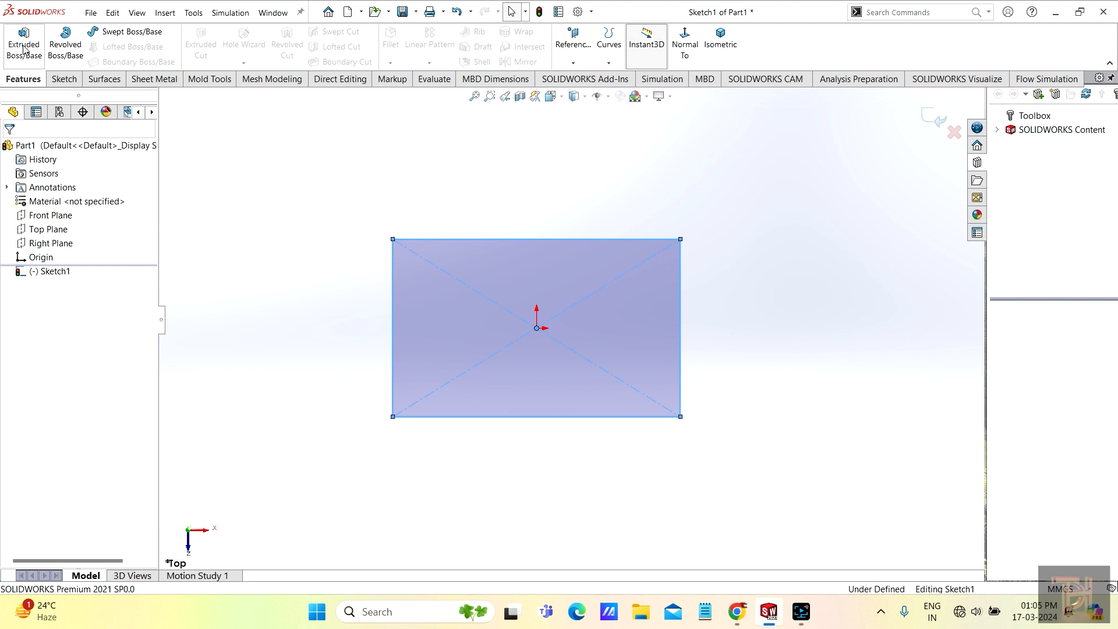
{"action": "left_click", "coordinate": [23, 47]}
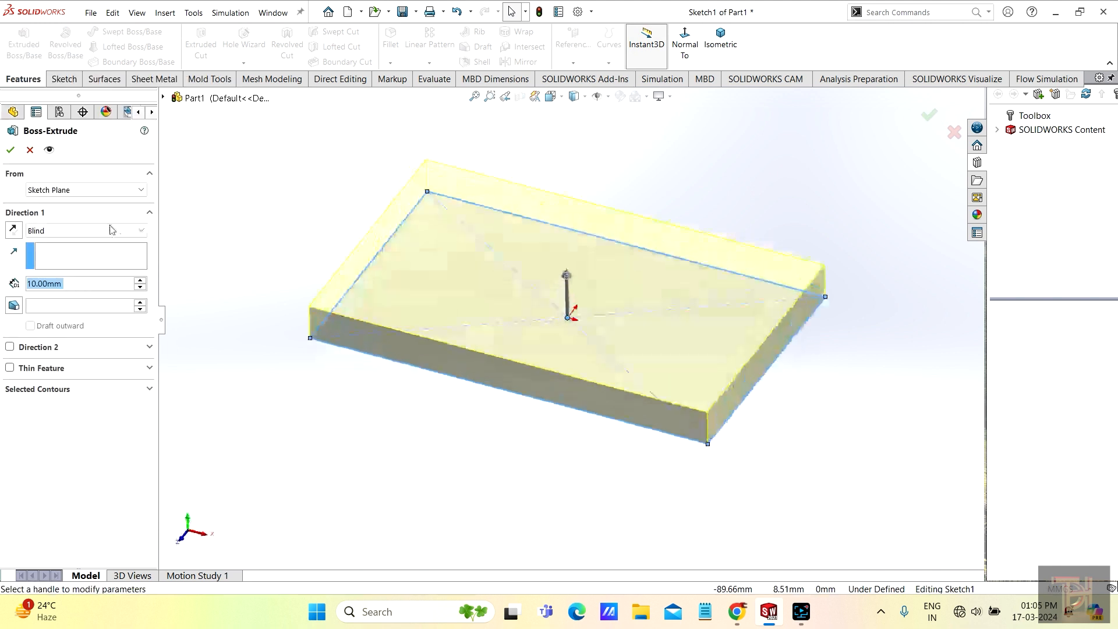
{"action": "left_click_drag", "start_coordinate": [570, 273], "coordinate": [573, 227]}
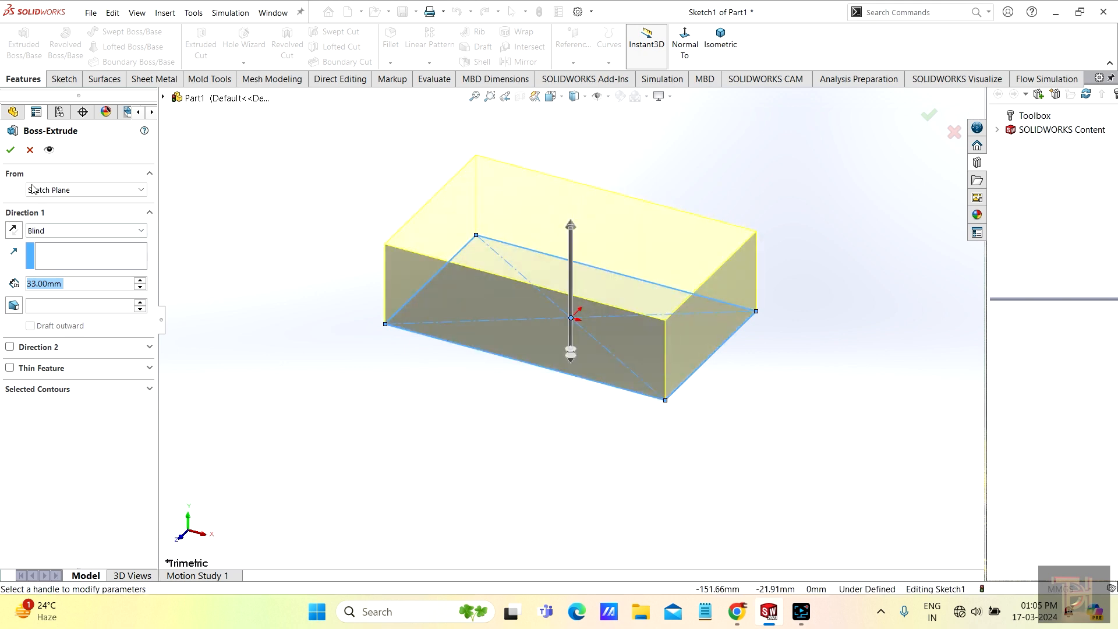
{"action": "left_click", "coordinate": [9, 151]}
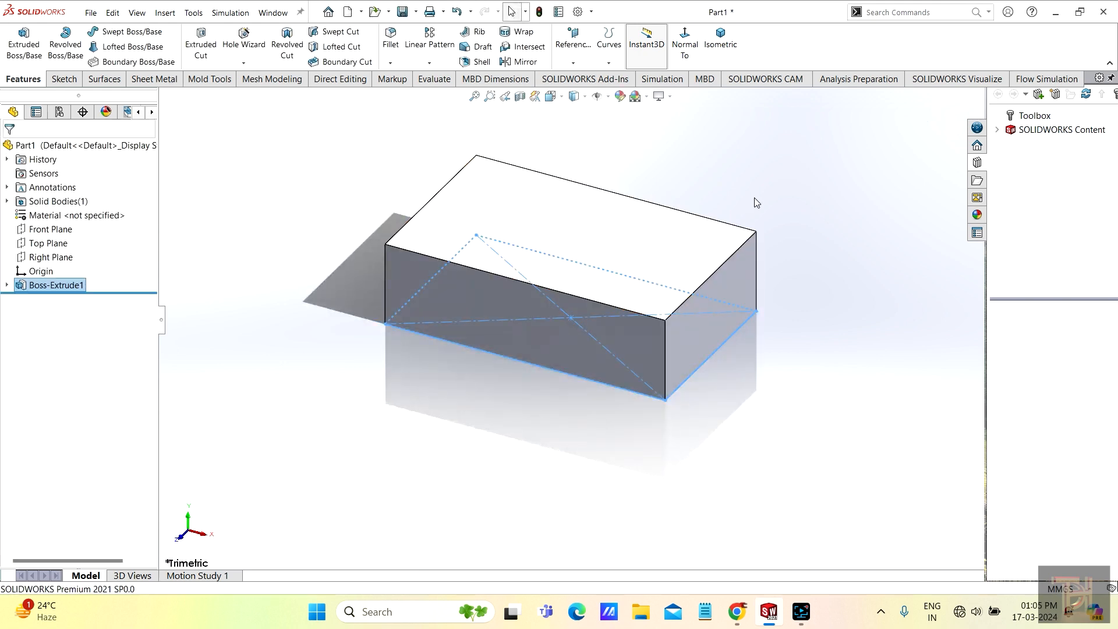
{"action": "left_click", "coordinate": [754, 198]}
- Start a constant size fillet and select the block's near long top edge
{"action": "middle_click_drag", "start_coordinate": [821, 285], "coordinate": [592, 272]}
{"action": "scroll", "coordinate": [767, 220], "scroll_direction": "down", "scroll_amount": 2}
{"action": "scroll", "coordinate": [655, 270], "scroll_direction": "up", "scroll_amount": 3}
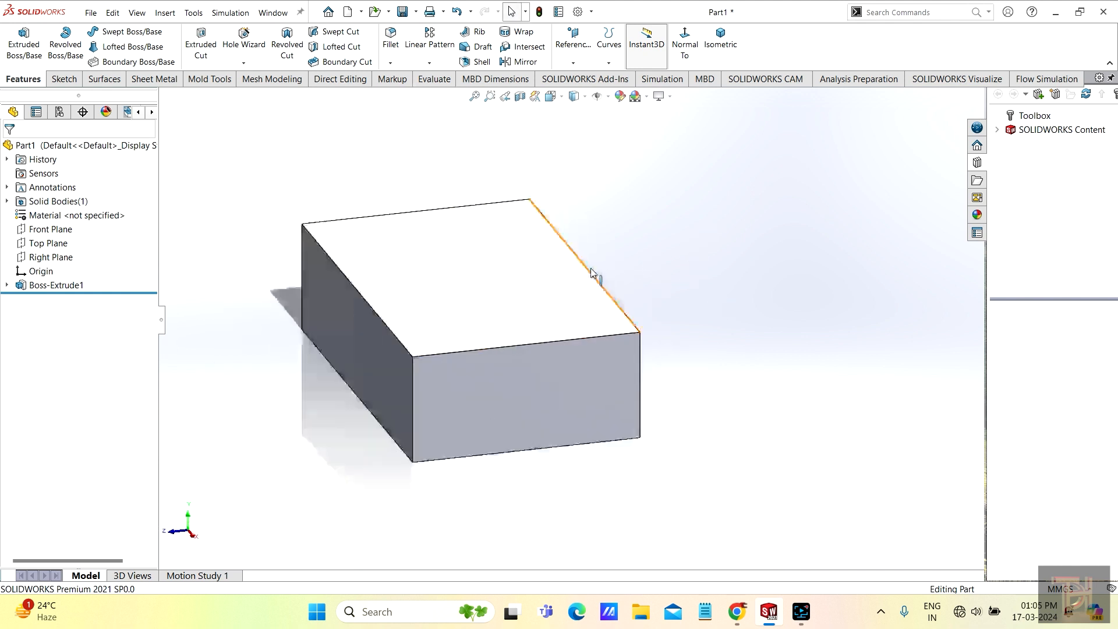
{"action": "middle_click_drag", "start_coordinate": [724, 357], "coordinate": [735, 365]}
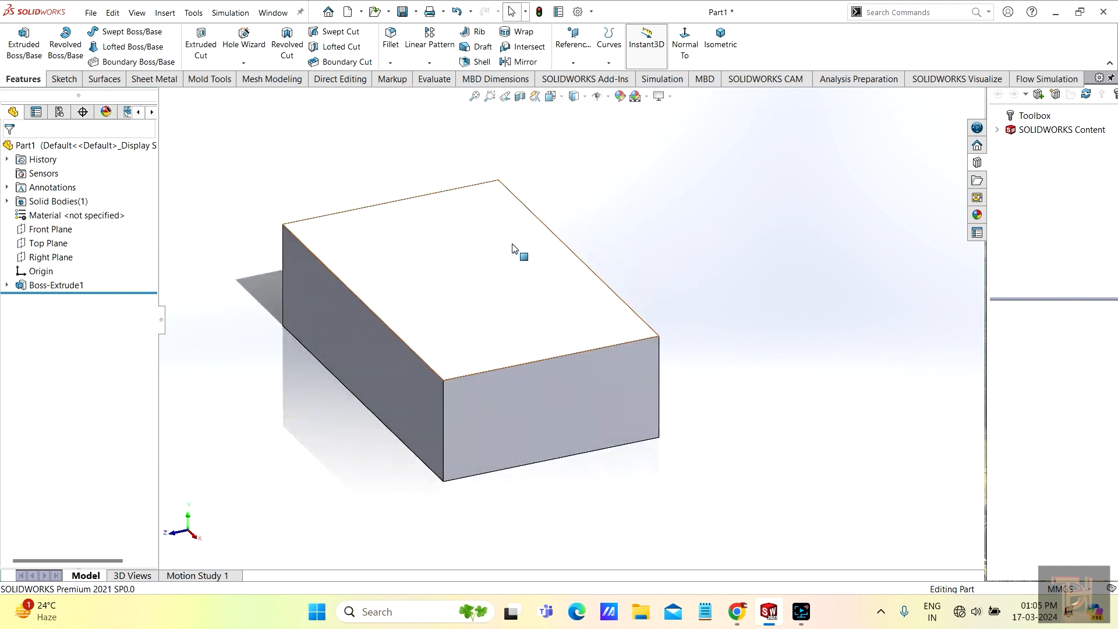
{"action": "left_click", "coordinate": [389, 63]}
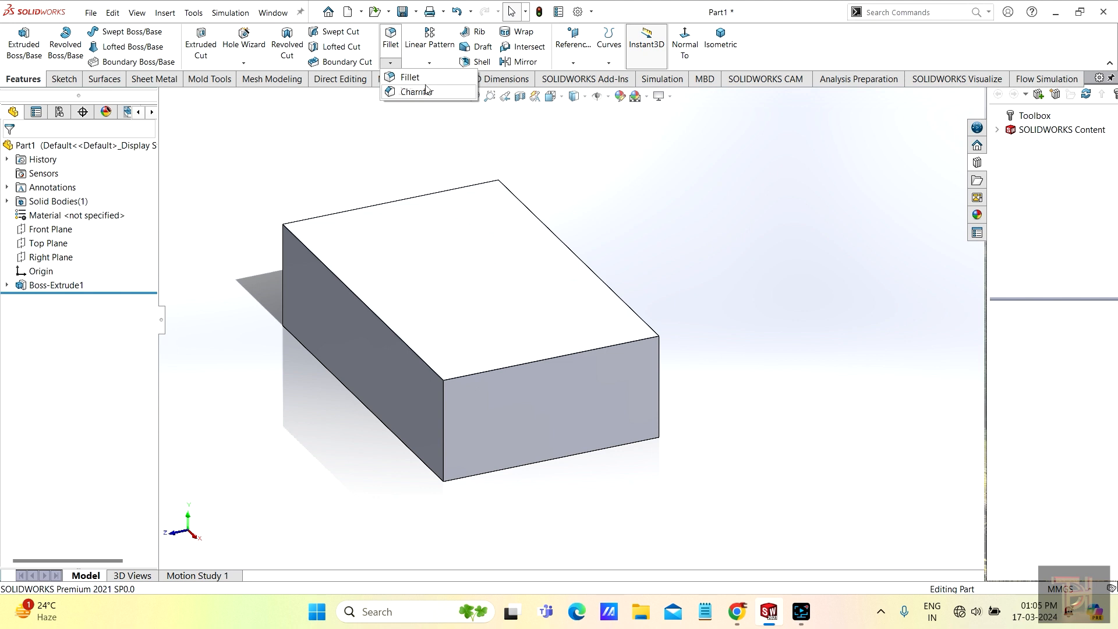
{"action": "left_click", "coordinate": [389, 38]}
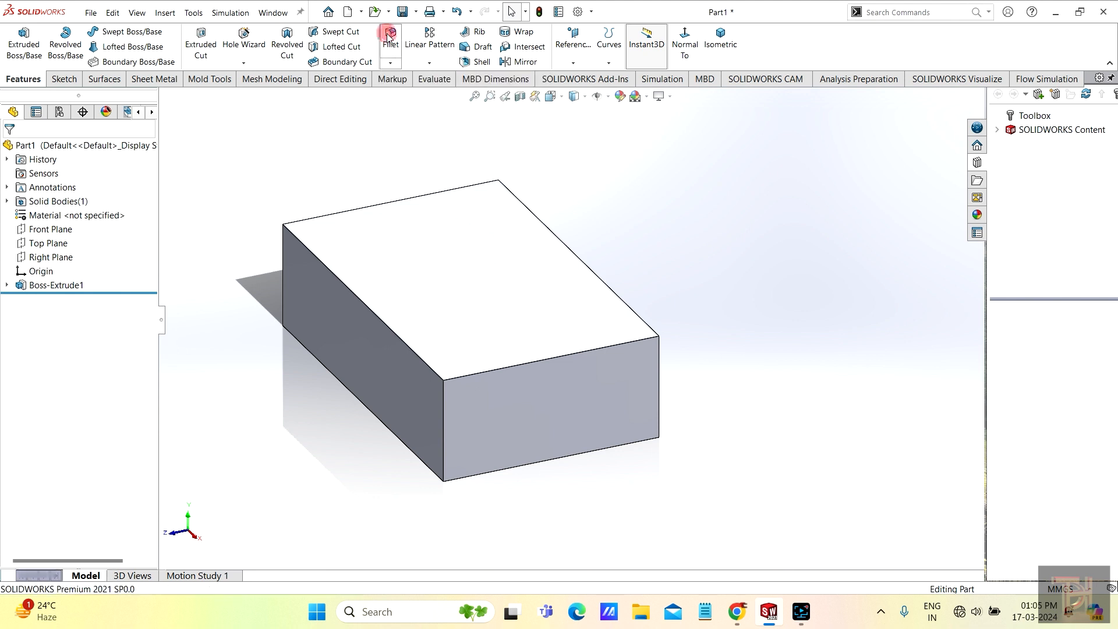
{"action": "key", "text": "ctrl+7"}
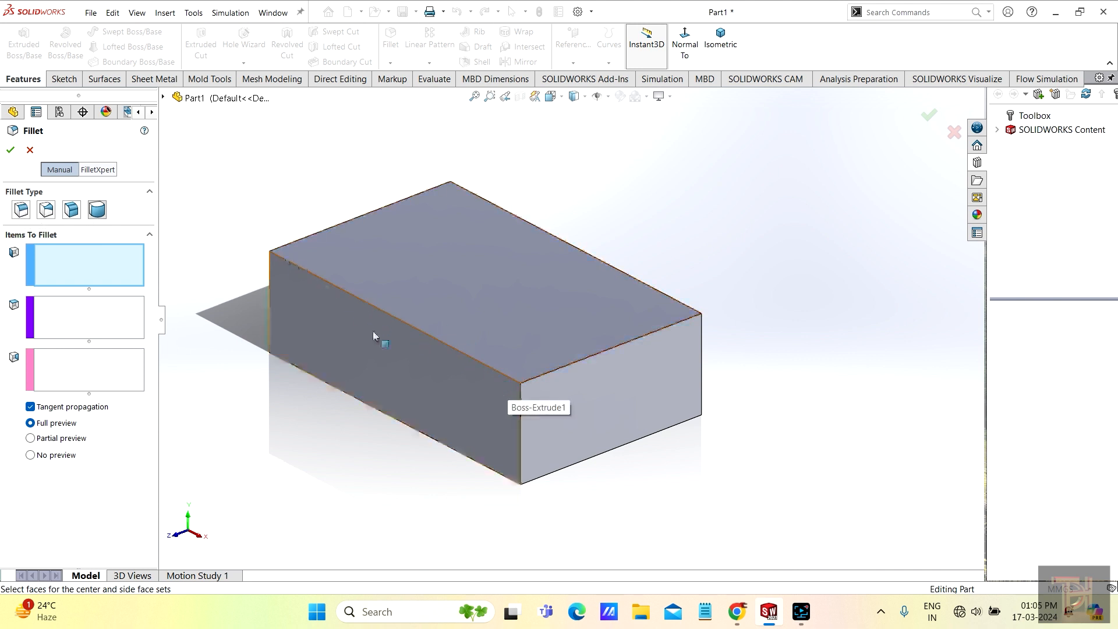
{"action": "left_click", "coordinate": [21, 211]}
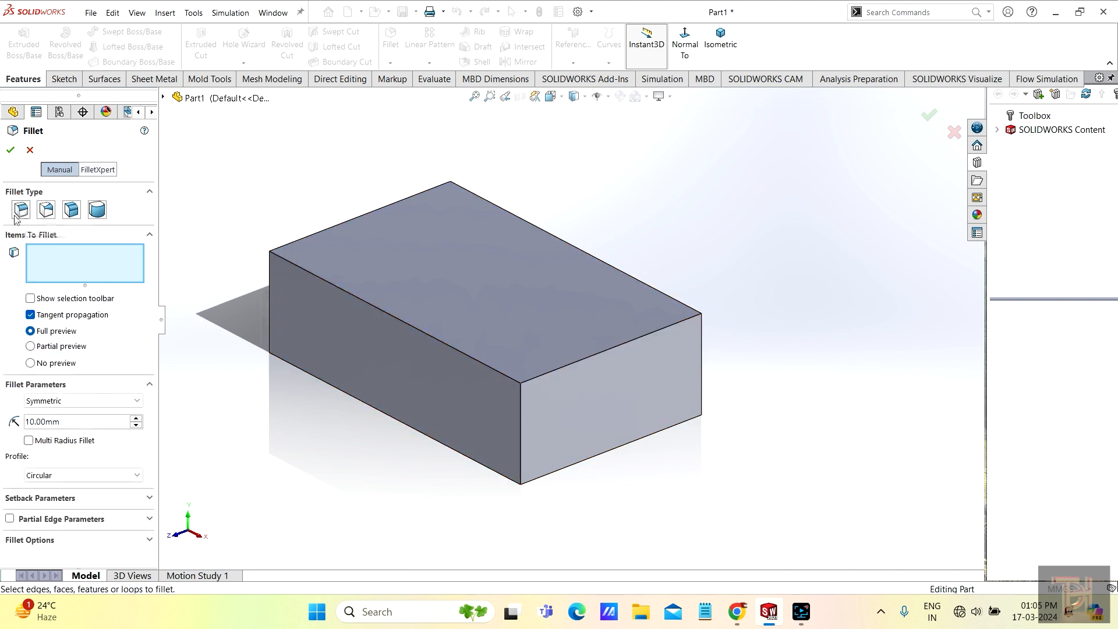
{"action": "left_click", "coordinate": [384, 313]}
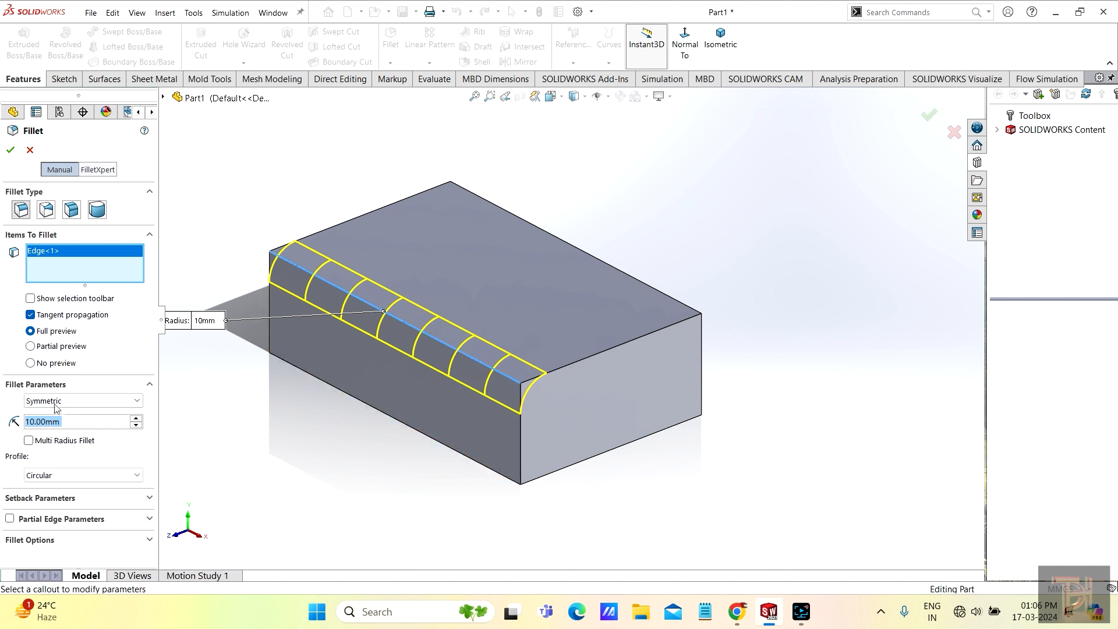
- Review the symmetry choices for the fillet and try a symmetric radius of 2 mm
{"action": "left_click", "coordinate": [136, 401]}
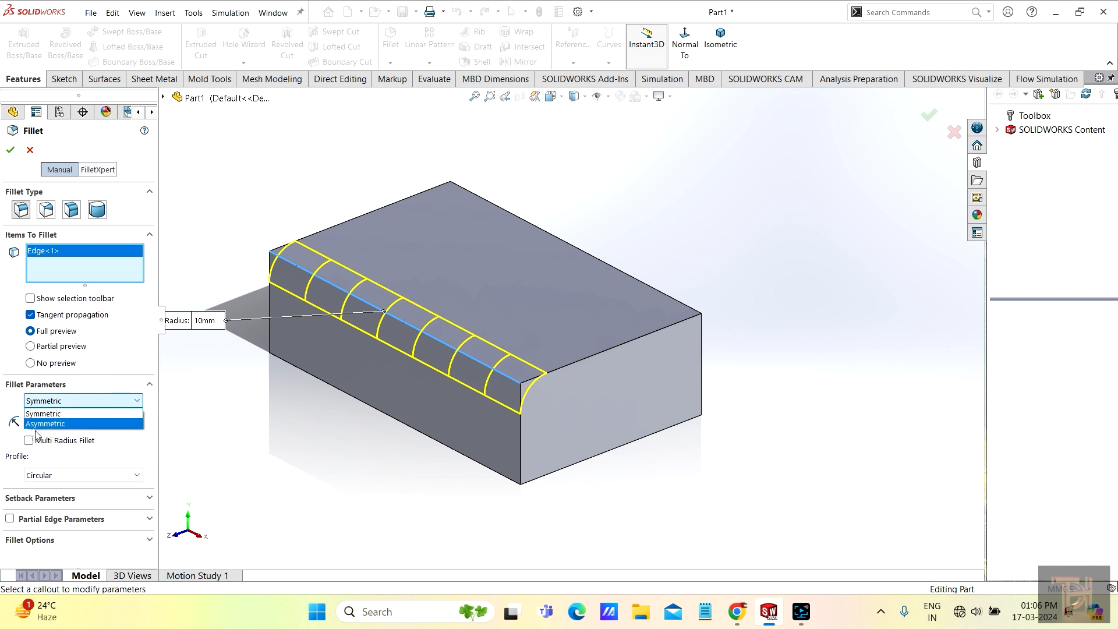
{"action": "left_click", "coordinate": [135, 402]}
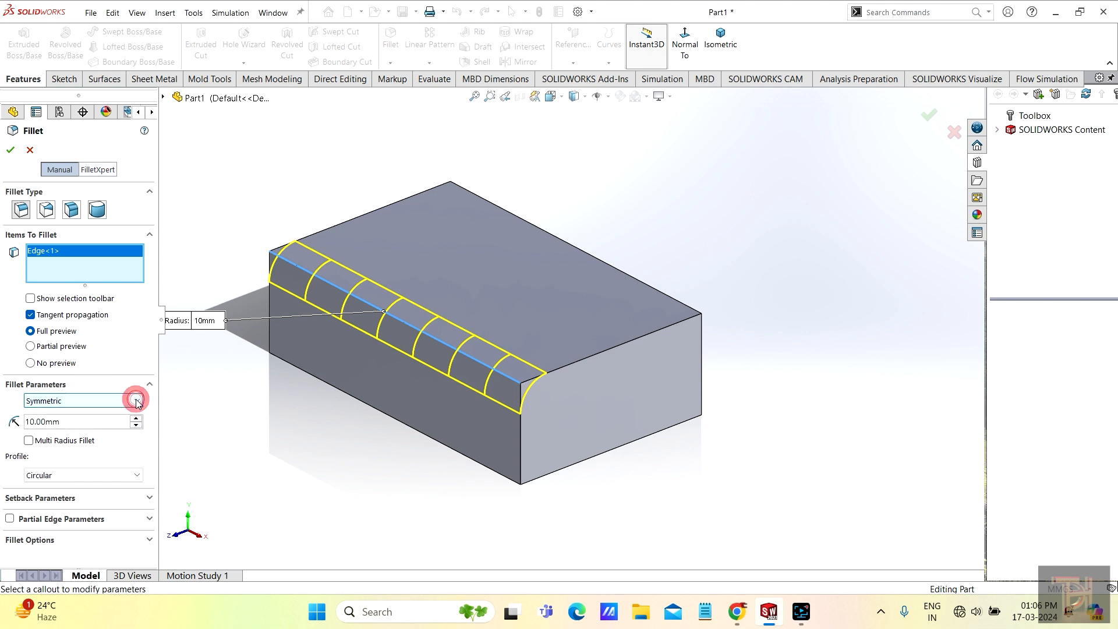
{"action": "left_click", "coordinate": [76, 422]}
{"action": "type", "text": "2"}
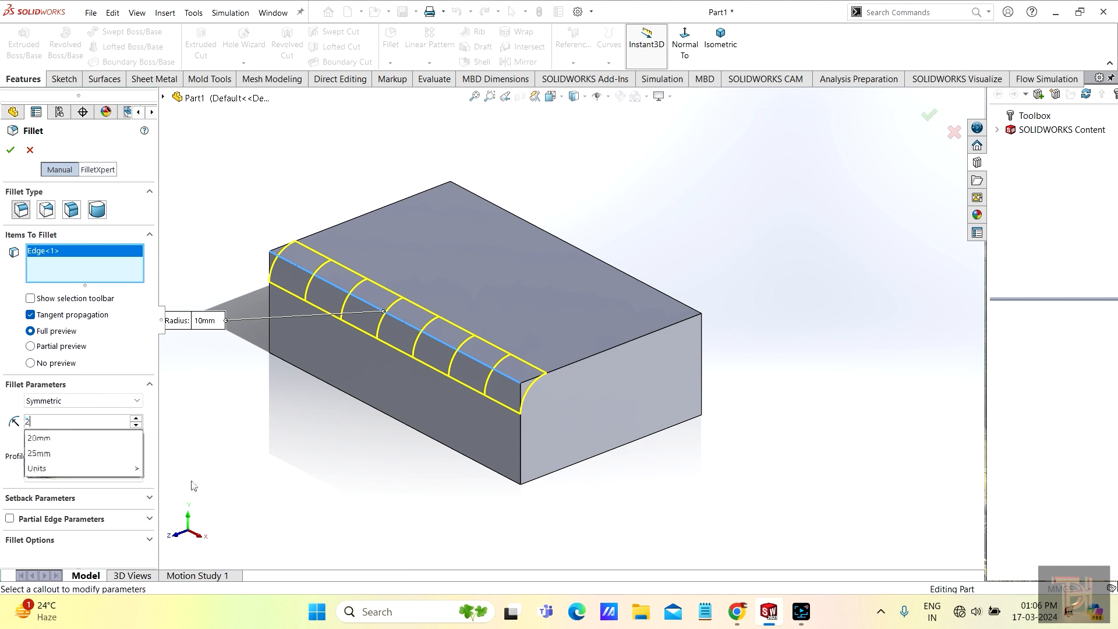
{"action": "key", "text": "Return"}
{"action": "scroll", "coordinate": [433, 325], "scroll_direction": "down", "scroll_amount": 3}
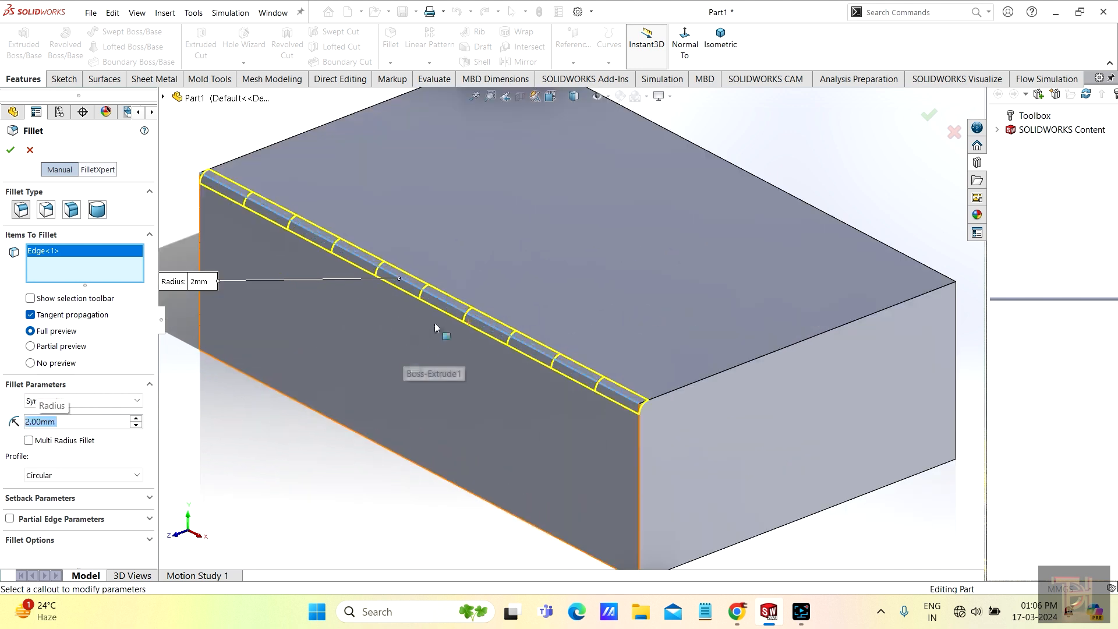
{"action": "scroll", "coordinate": [501, 403], "scroll_direction": "up", "scroll_amount": 1}
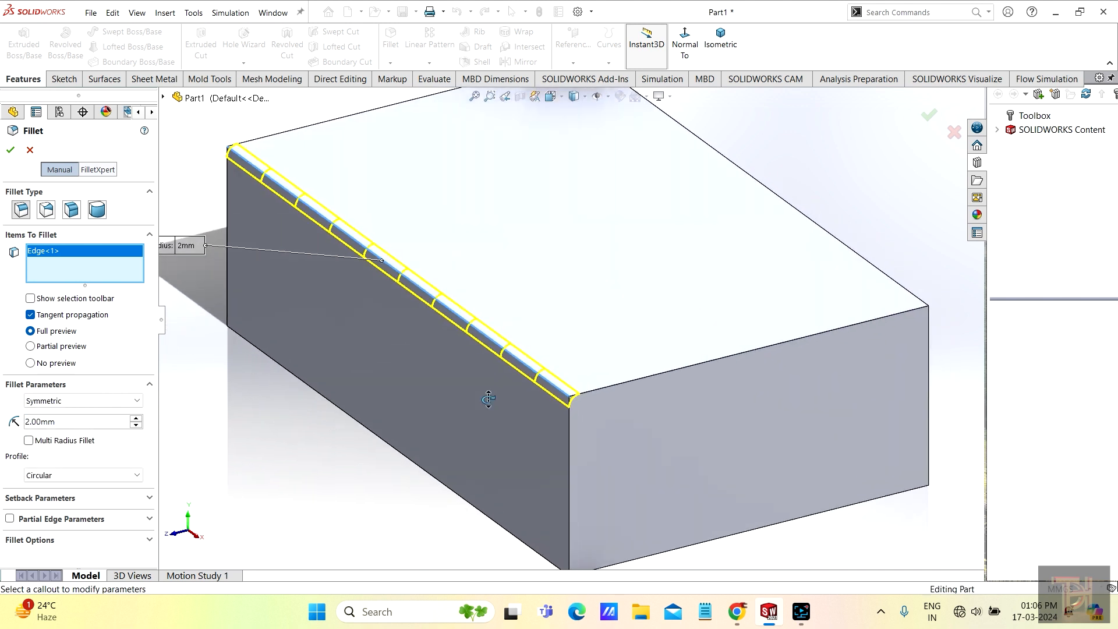
- Try a fillet radius of 12 mm on the selected edge
{"action": "left_click", "coordinate": [60, 422]}
{"action": "type", "text": "12"}
{"action": "key", "text": "Return"}
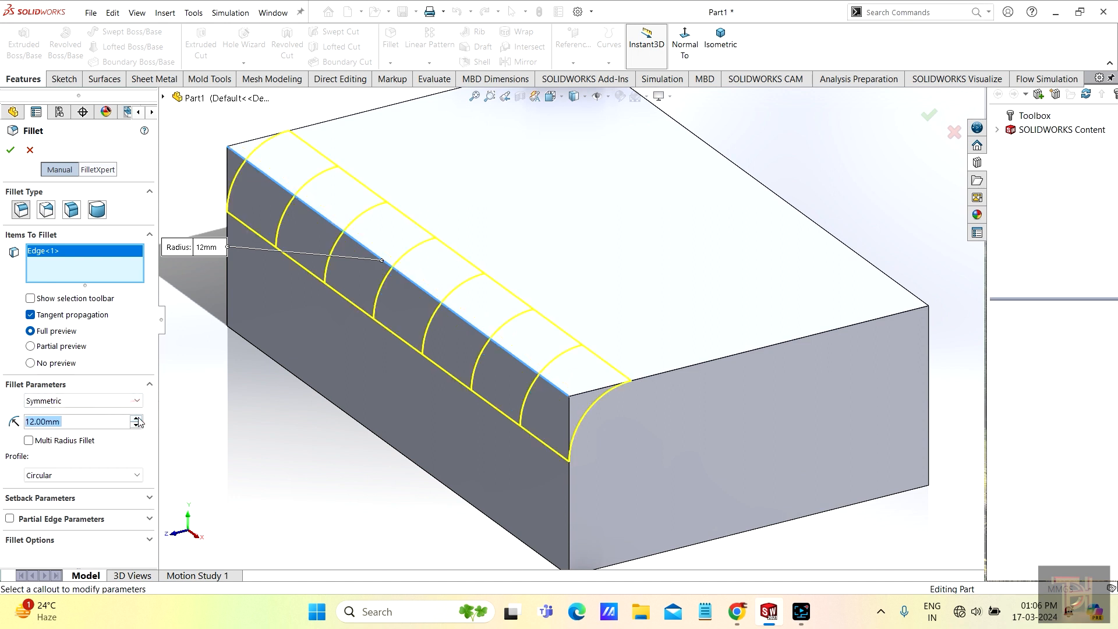
- Set the fillet radius to 10 mm and inspect its preview along the edge
{"action": "type", "text": "10"}
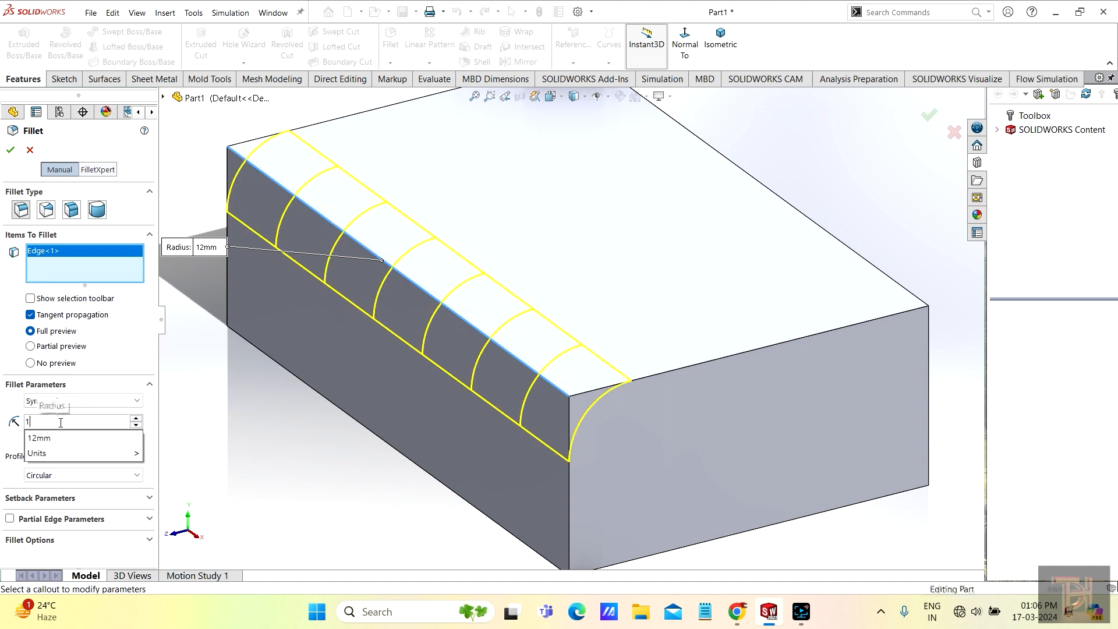
{"action": "key", "text": "Return"}
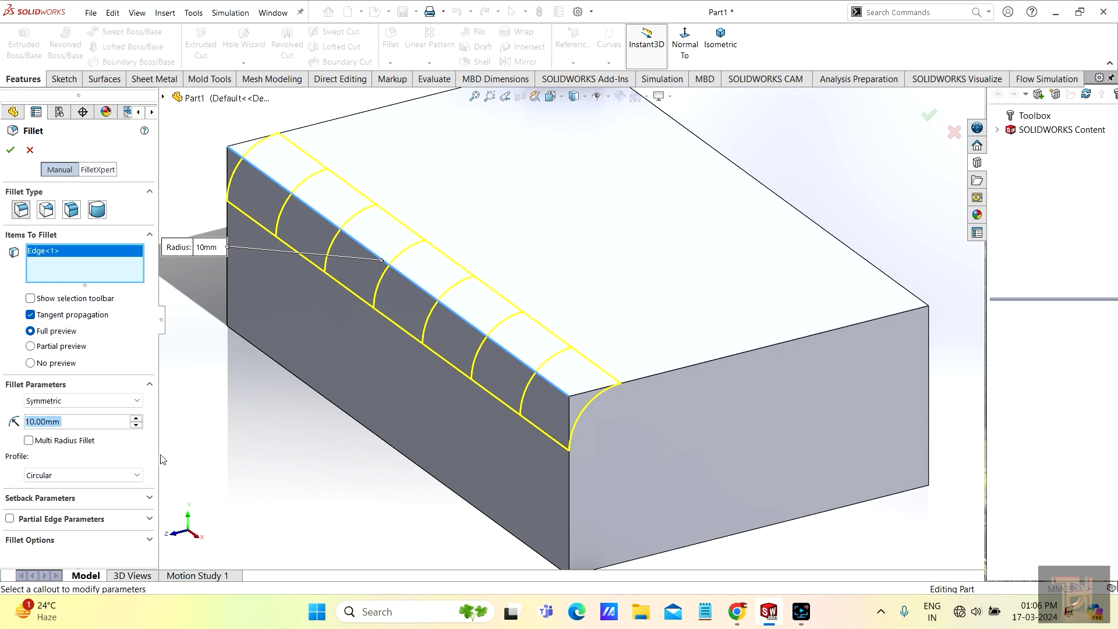
{"action": "scroll", "coordinate": [172, 454], "scroll_direction": "down", "scroll_amount": 3}
{"action": "scroll", "coordinate": [529, 342], "scroll_direction": "up", "scroll_amount": 3}
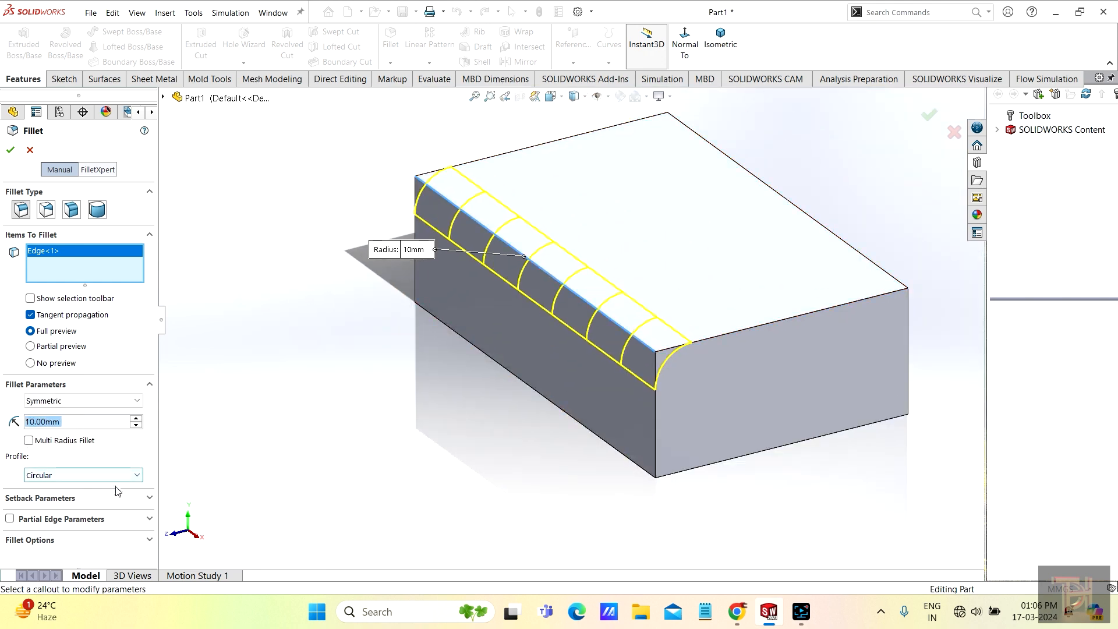
- Try the Conic Rho profile on the fillet, raising rho to 0.6 and returning it to 0.5
{"action": "left_click", "coordinate": [138, 477]}
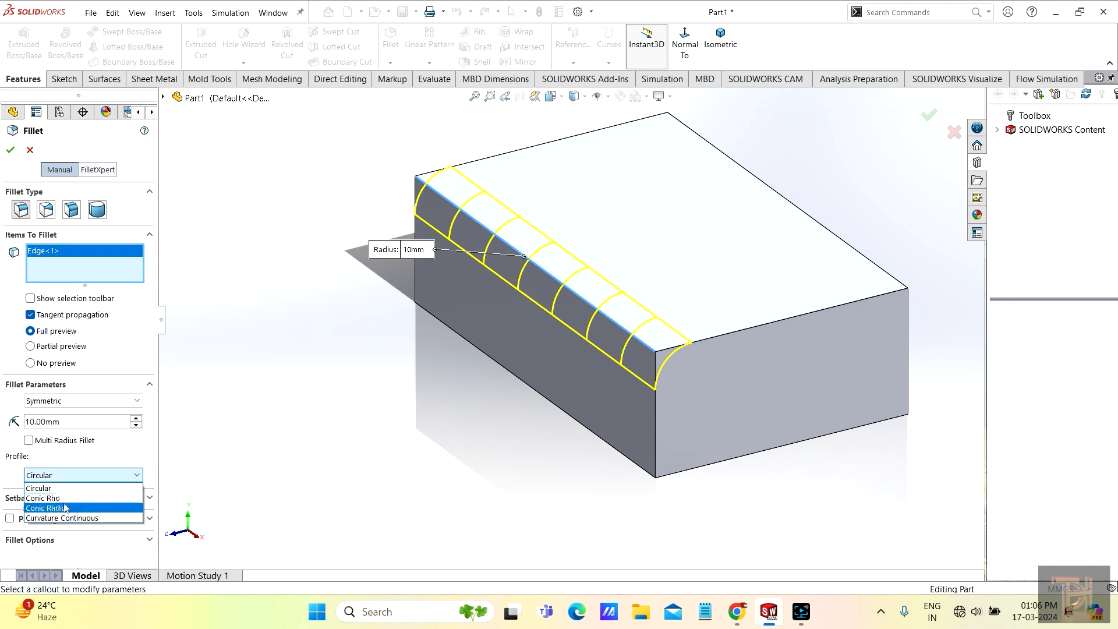
{"action": "scroll", "coordinate": [617, 256], "scroll_direction": "down", "scroll_amount": 3}
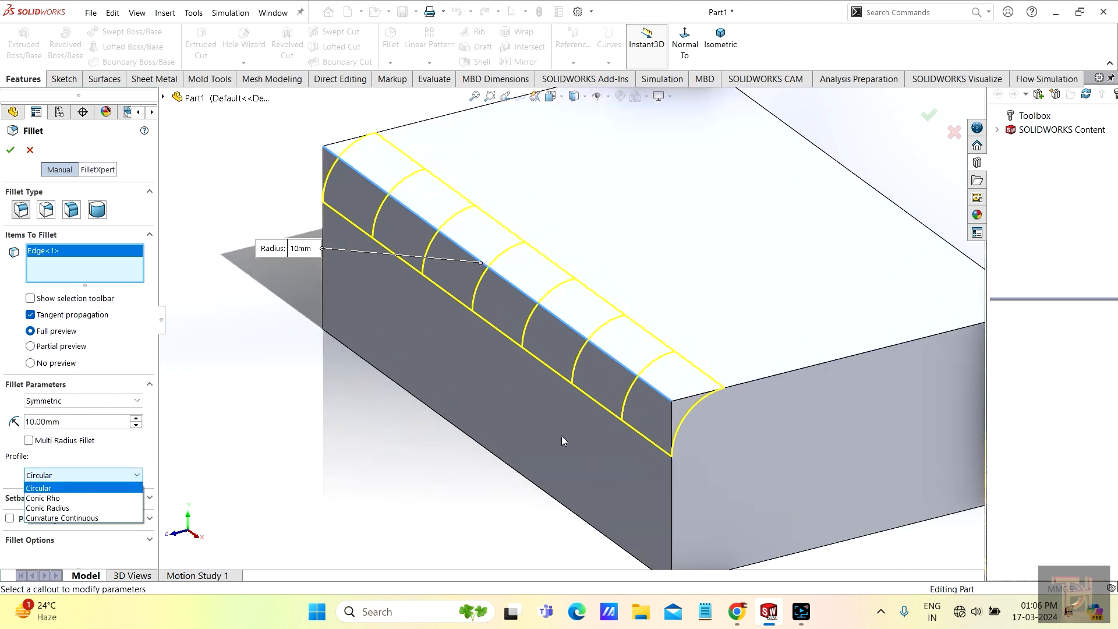
{"action": "scroll", "coordinate": [571, 401], "scroll_direction": "up", "scroll_amount": 2}
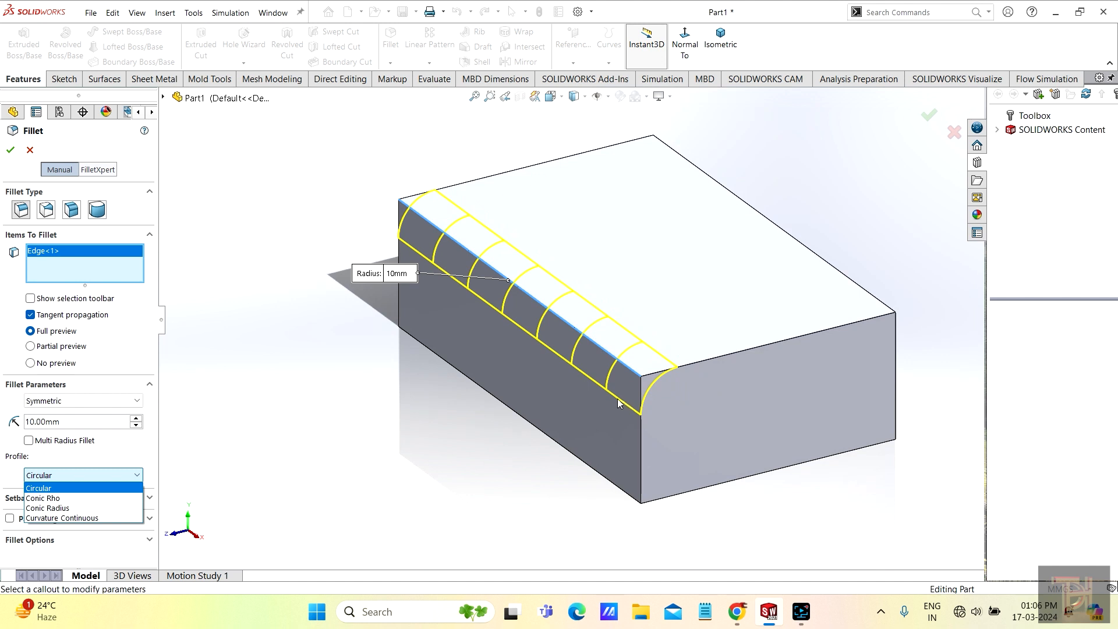
{"action": "scroll", "coordinate": [683, 347], "scroll_direction": "down", "scroll_amount": 2}
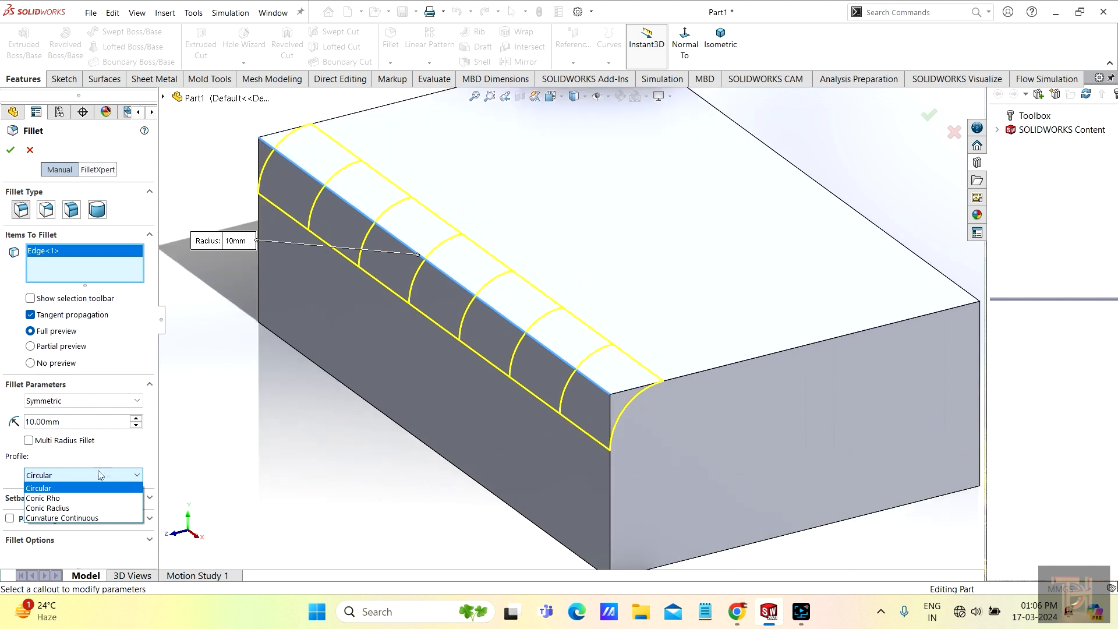
{"action": "left_click", "coordinate": [50, 498]}
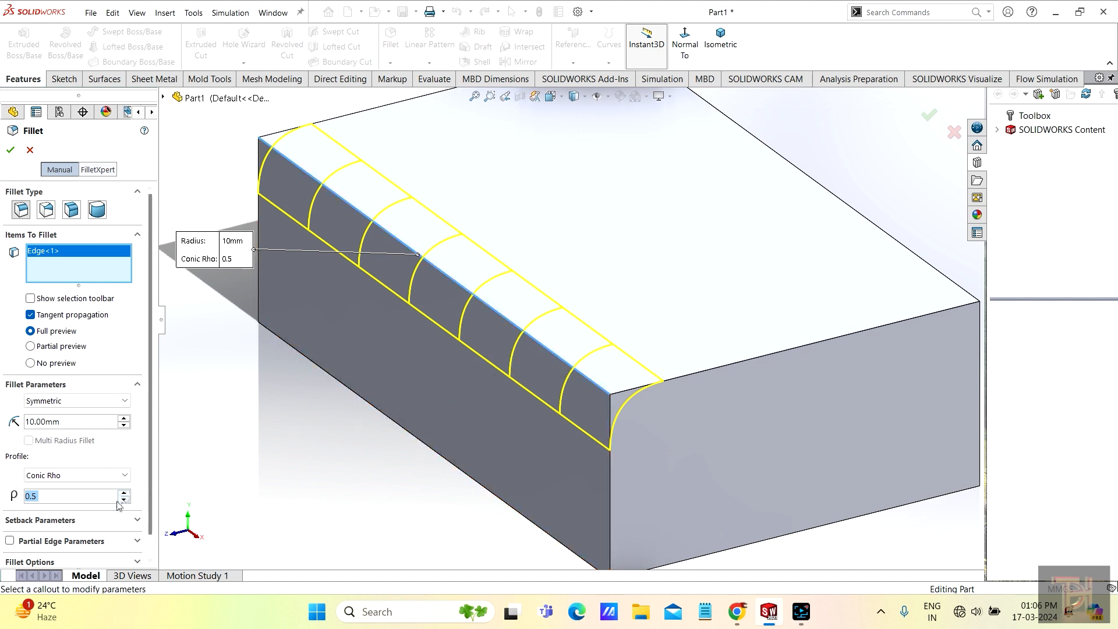
{"action": "left_click", "coordinate": [122, 480]}
{"action": "left_click", "coordinate": [50, 497]}
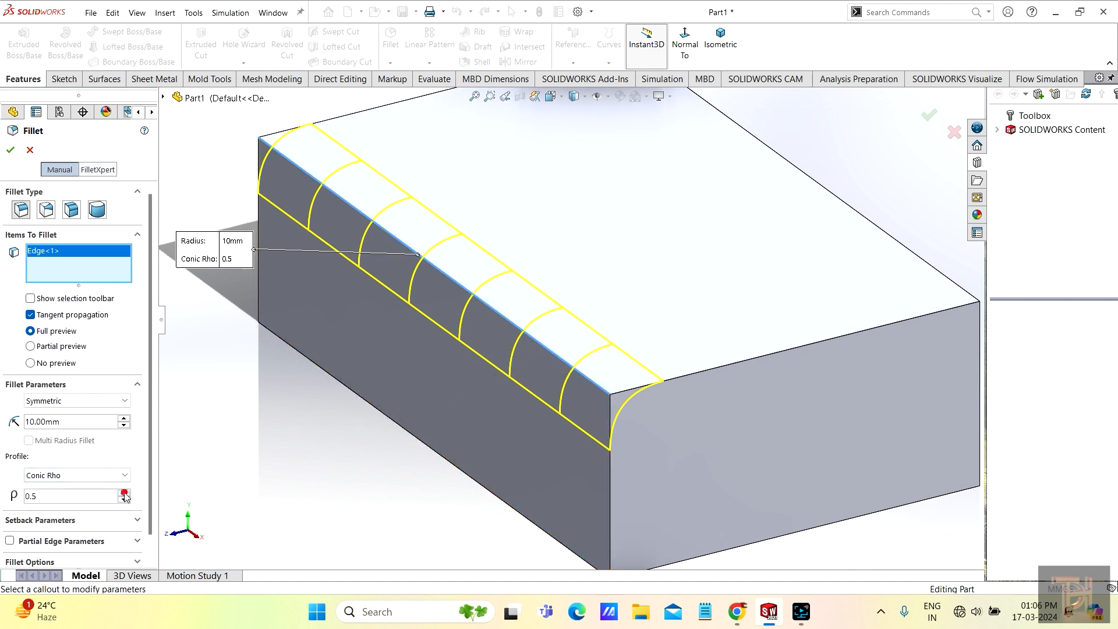
{"action": "left_click", "coordinate": [124, 492]}
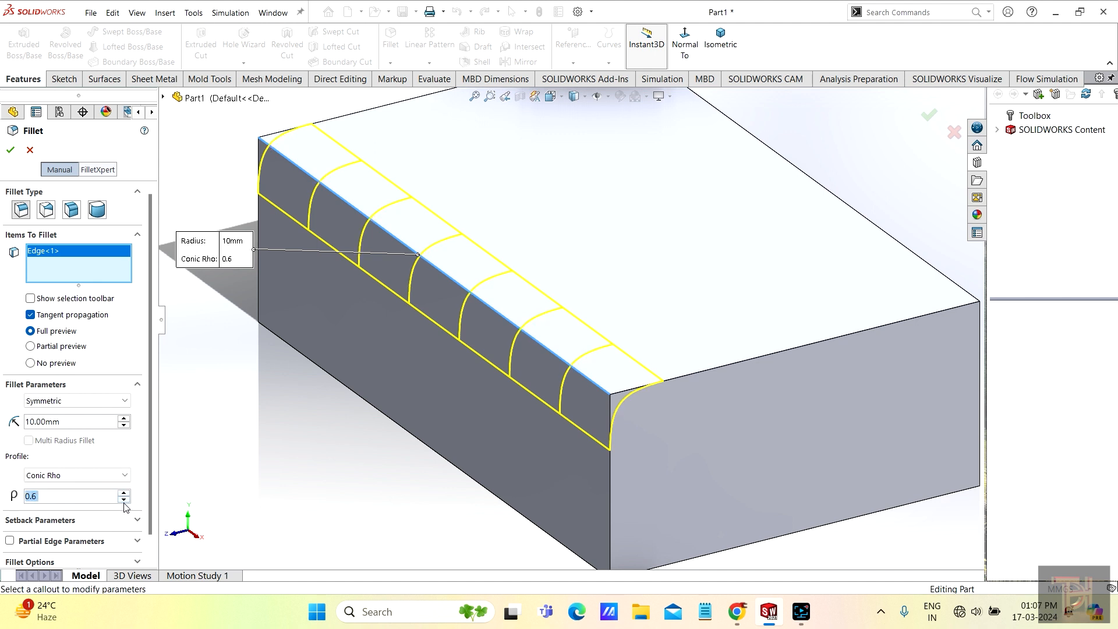
{"action": "left_click", "coordinate": [124, 500]}
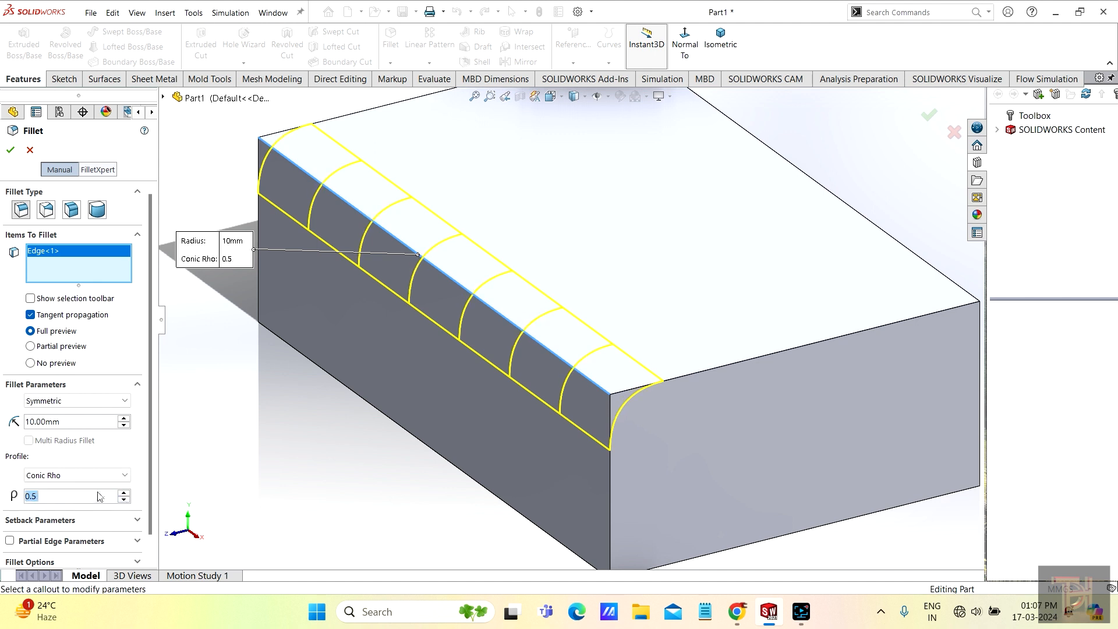
- Set the fillet profile back to Circular
{"action": "left_click", "coordinate": [129, 477]}
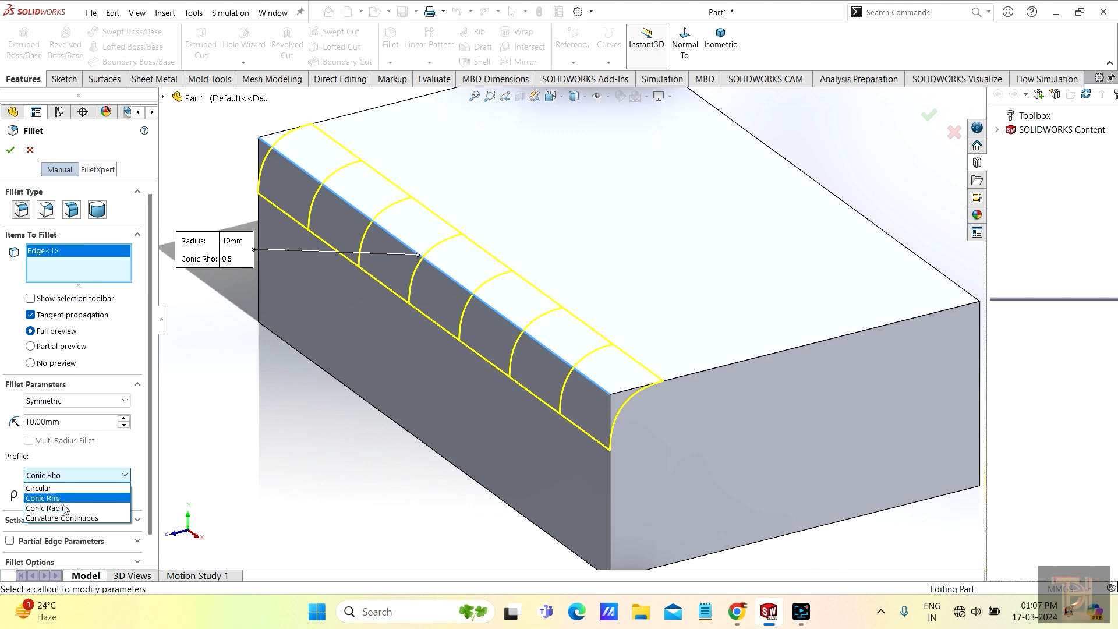
{"action": "left_click", "coordinate": [41, 488]}
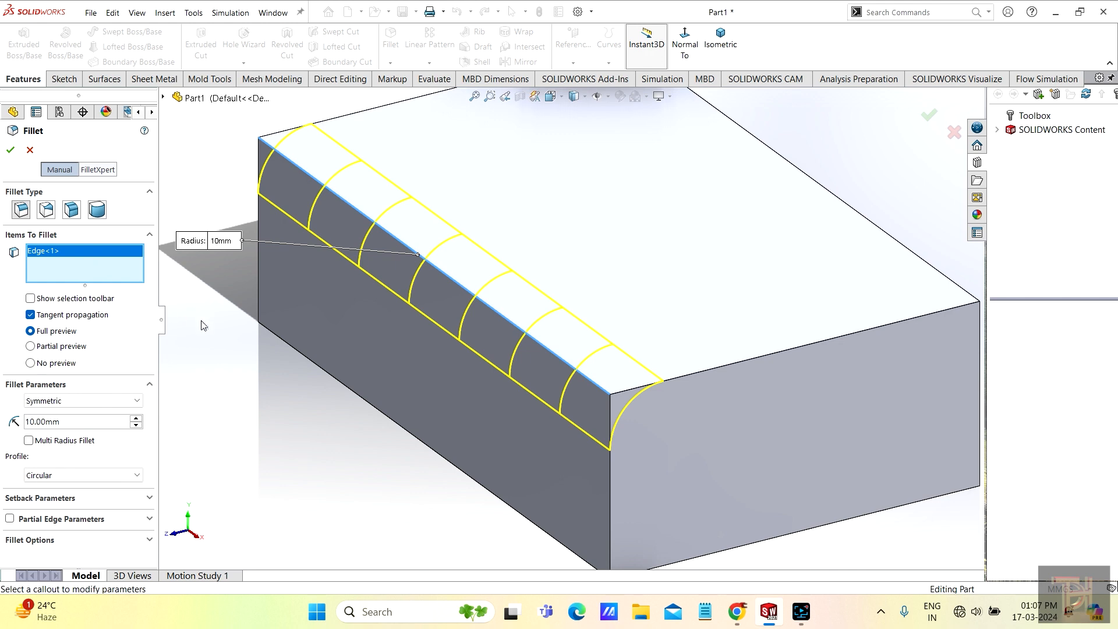
- Apply the 10 mm circular fillet to the block's selected top edge and inspect the rounded result
{"action": "key", "text": "f"}
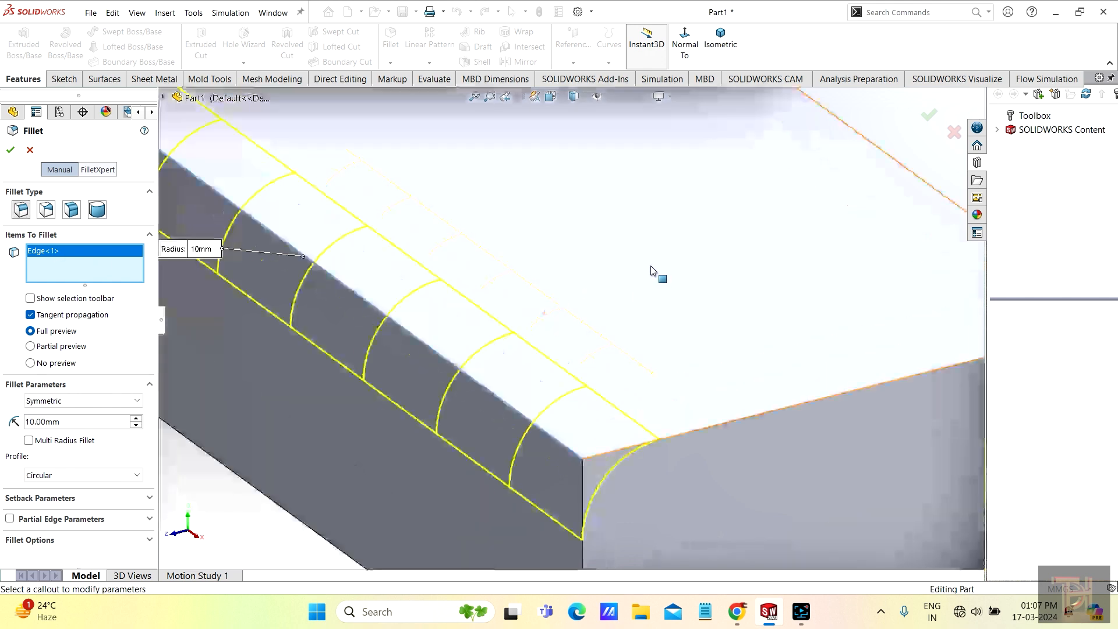
{"action": "scroll", "coordinate": [653, 343], "scroll_direction": "up", "scroll_amount": 4}
{"action": "middle_click_drag", "start_coordinate": [656, 397], "coordinate": [619, 350]}
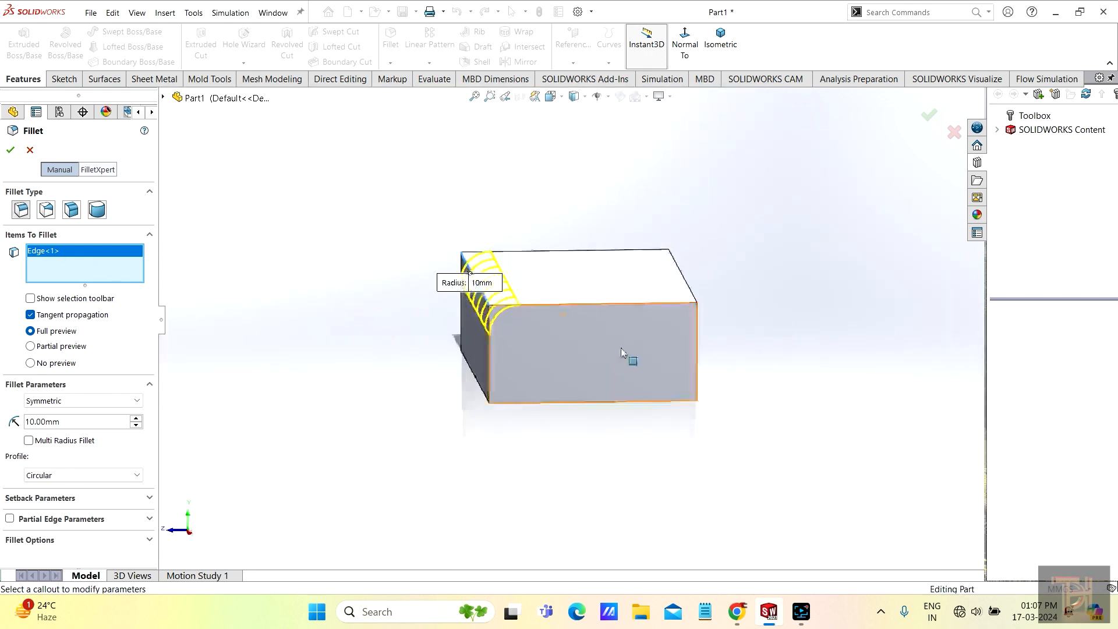
{"action": "left_click", "coordinate": [10, 149]}
{"action": "scroll", "coordinate": [594, 256], "scroll_direction": "down", "scroll_amount": 3}
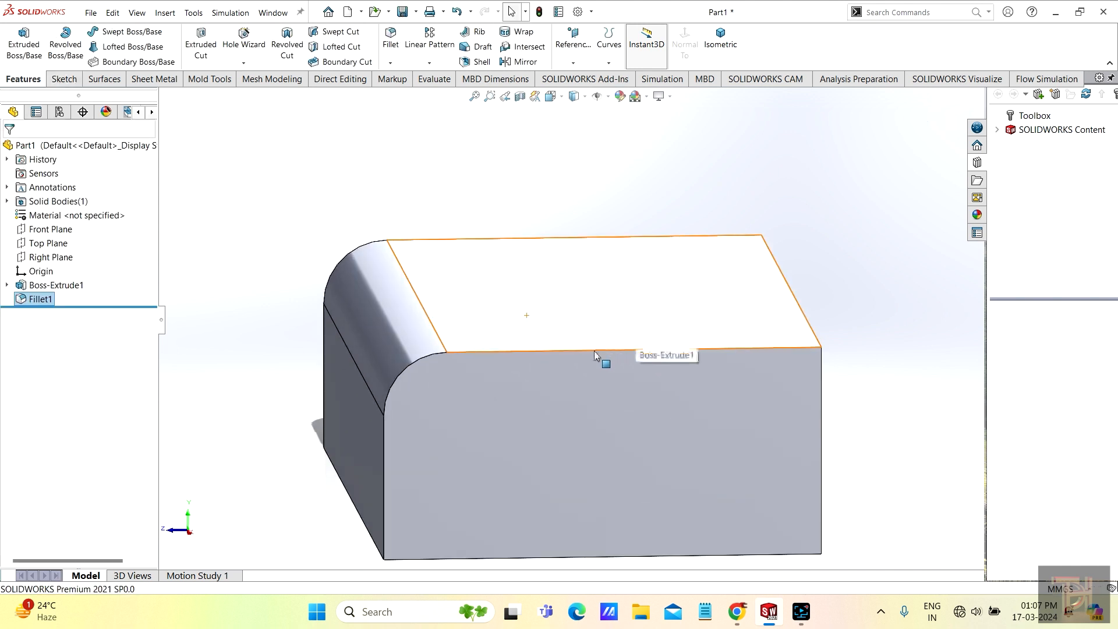
{"action": "middle_click_drag", "start_coordinate": [595, 353], "coordinate": [611, 389]}
{"action": "scroll", "coordinate": [611, 389], "scroll_direction": "up", "scroll_amount": 3}
{"action": "middle_click_drag", "start_coordinate": [701, 335], "coordinate": [679, 312]}
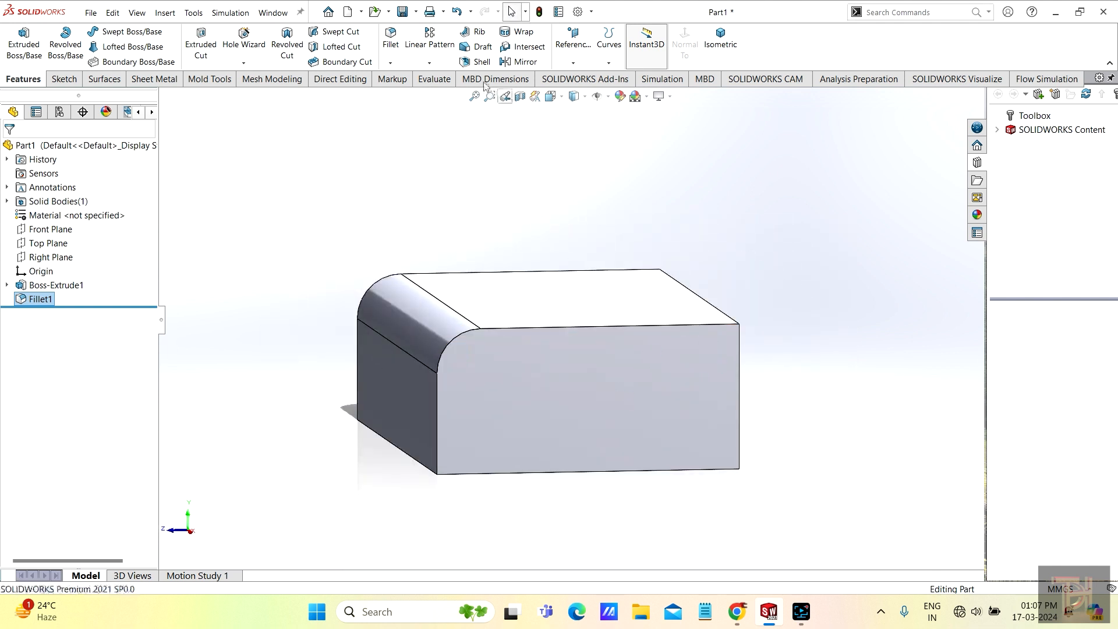
- Start a Variable Size Fillet on the block's long top edge opposite the existing fillet
{"action": "left_click", "coordinate": [393, 44]}
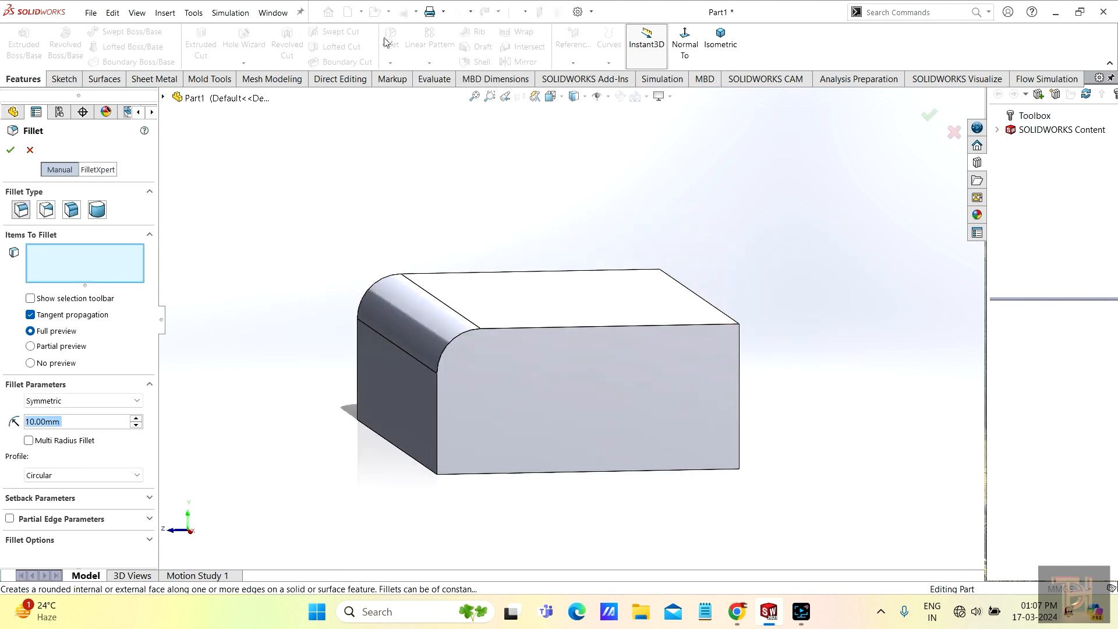
{"action": "left_click", "coordinate": [45, 210]}
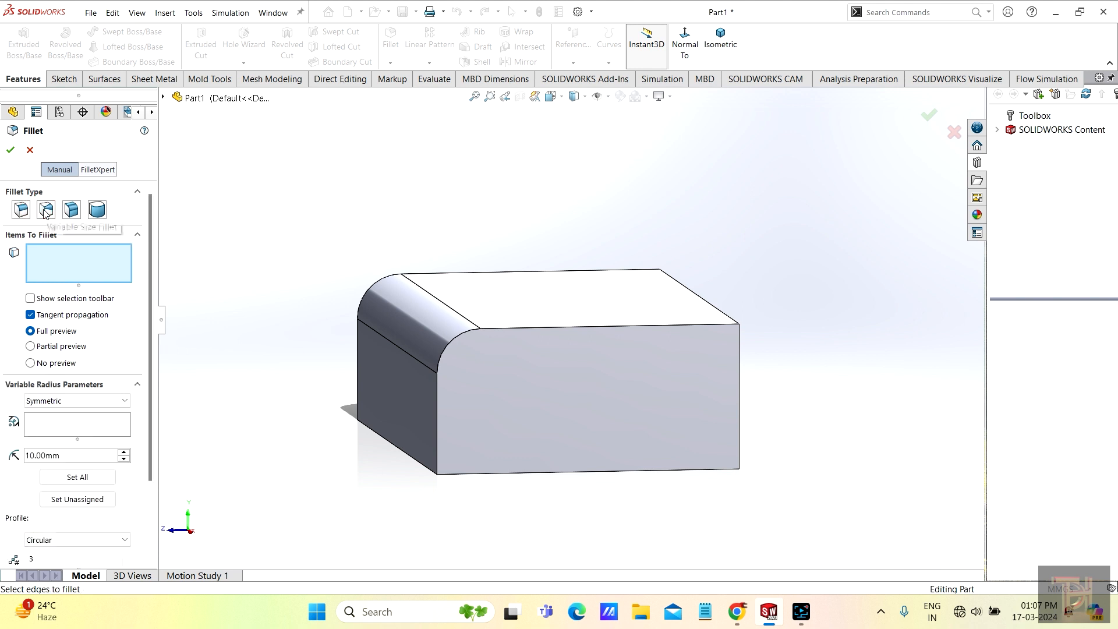
{"action": "scroll", "coordinate": [655, 385], "scroll_direction": "up", "scroll_amount": 2}
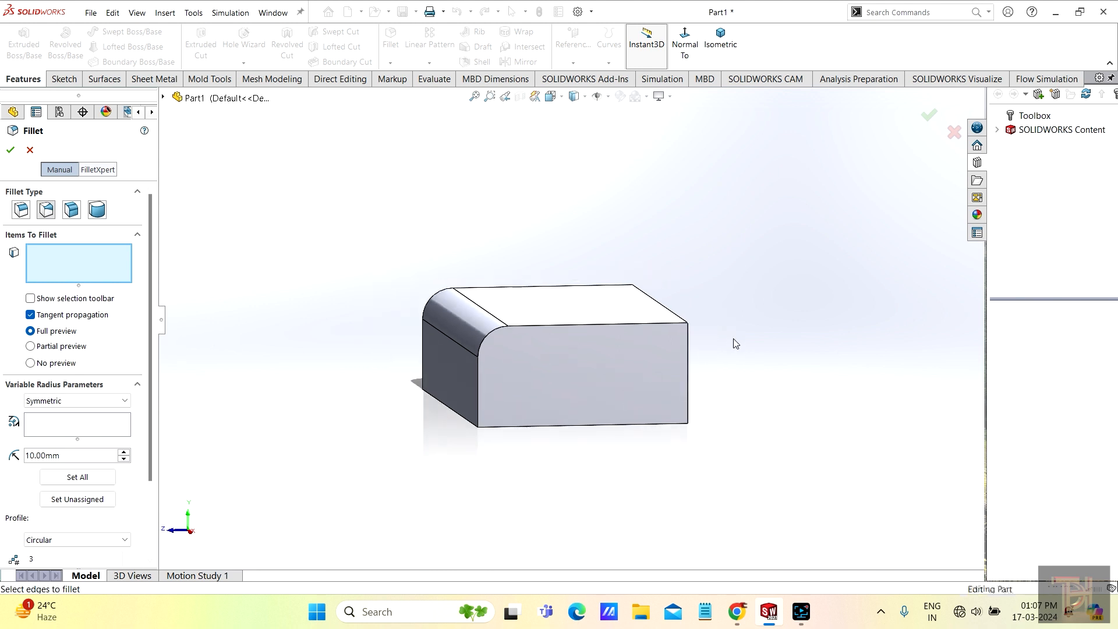
{"action": "middle_click_drag", "start_coordinate": [734, 340], "coordinate": [624, 390]}
{"action": "scroll", "coordinate": [751, 319], "scroll_direction": "down", "scroll_amount": 2}
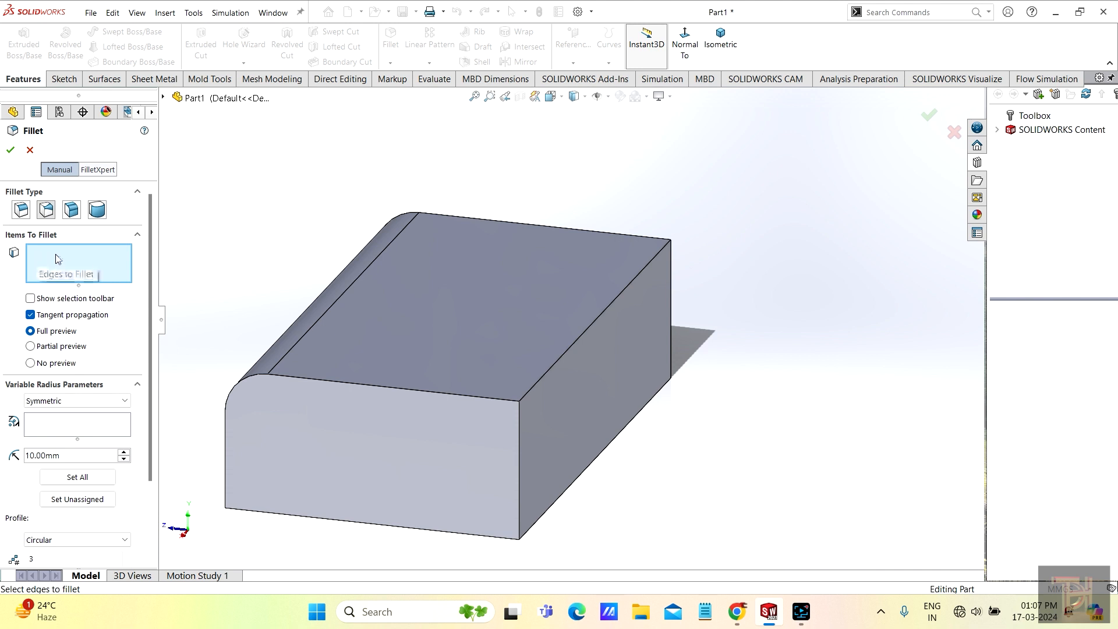
{"action": "left_click", "coordinate": [575, 347]}
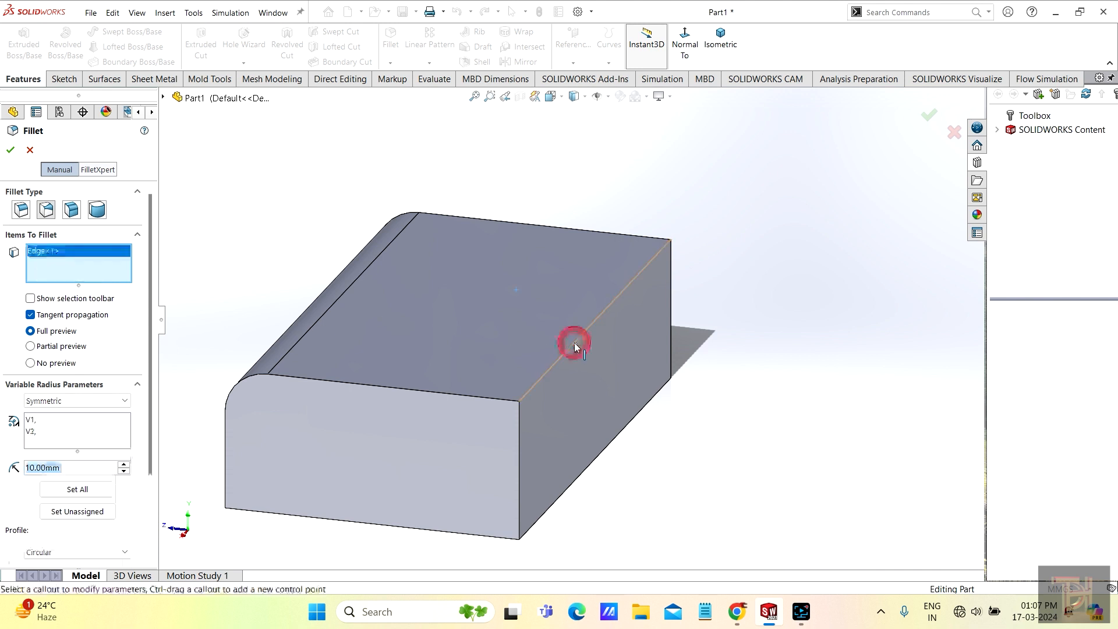
{"action": "middle_click_drag", "start_coordinate": [614, 348], "coordinate": [577, 407]}
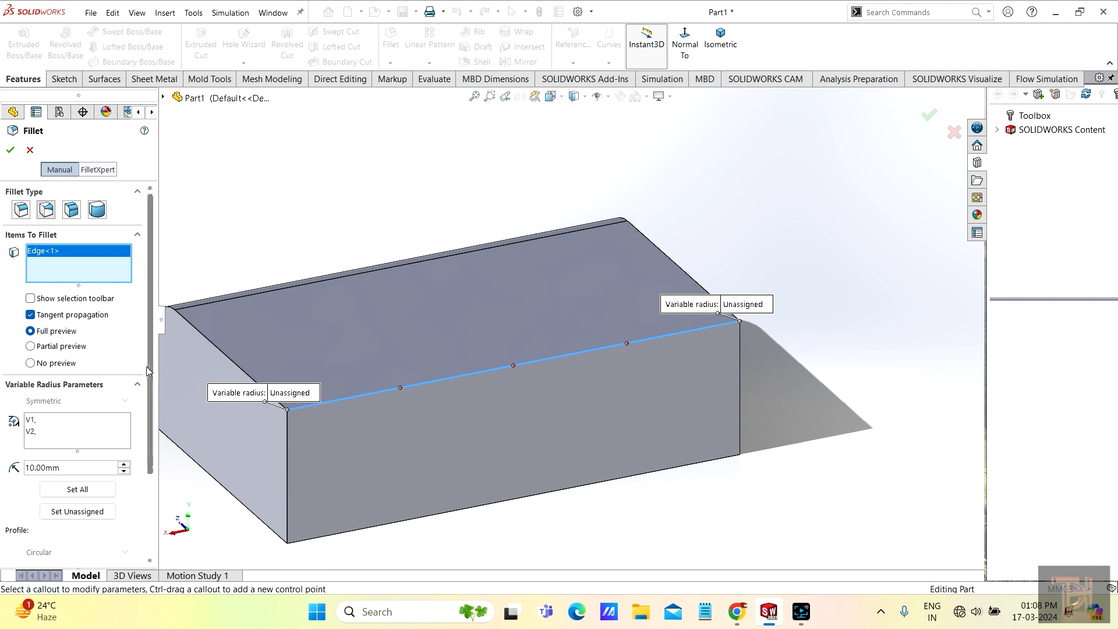
- Set the number of control points along the variable fillet's edge to 2
{"action": "left_click_drag", "start_coordinate": [150, 362], "coordinate": [150, 429]}
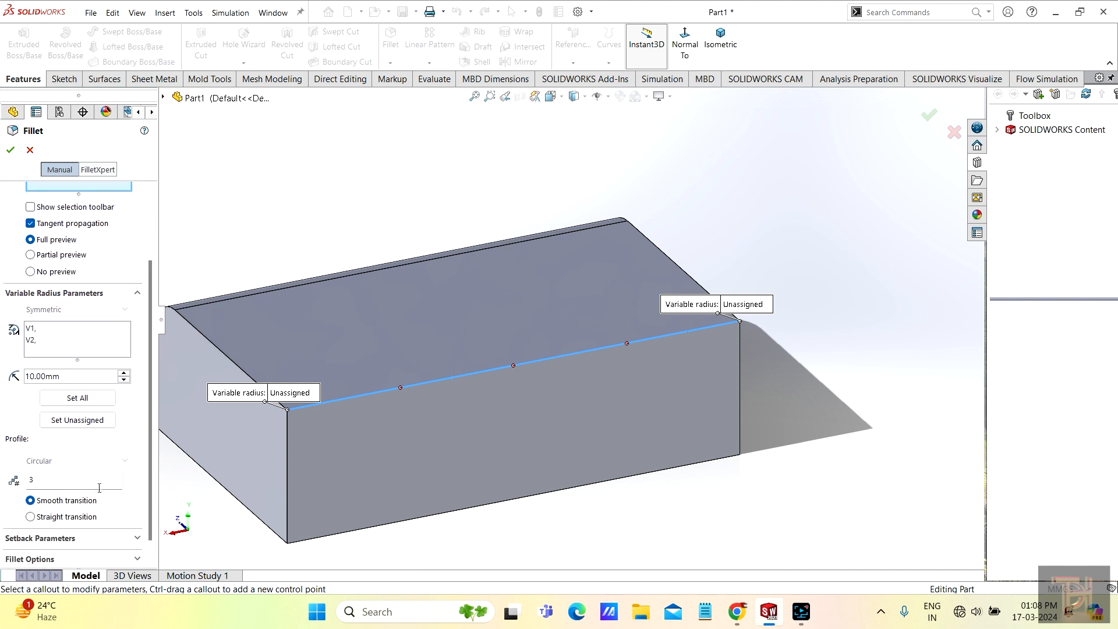
{"action": "left_click", "coordinate": [127, 486]}
{"action": "mouse_move", "coordinate": [484, 426]}
{"action": "middle_mouse_down"}
{"action": "mouse_move", "coordinate": [487, 368]}
{"action": "mouse_move", "coordinate": [477, 429]}
{"action": "mouse_move", "coordinate": [495, 425]}
{"action": "middle_mouse_up"}
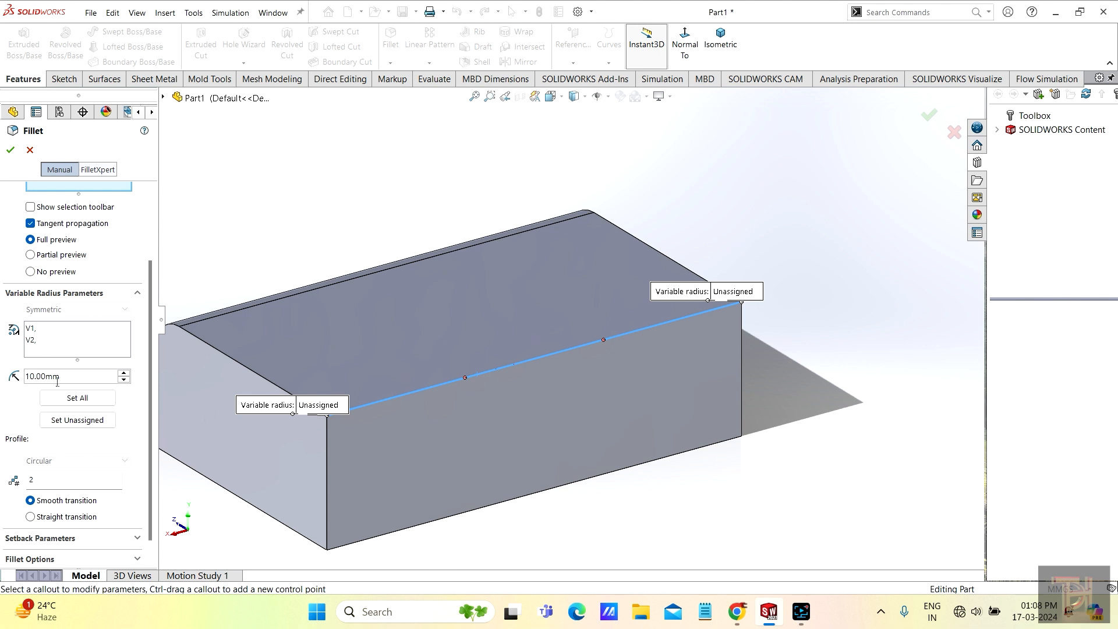
- Set the variable fillet's radius at end vertex V2 to 5 mm
{"action": "left_click", "coordinate": [32, 329]}
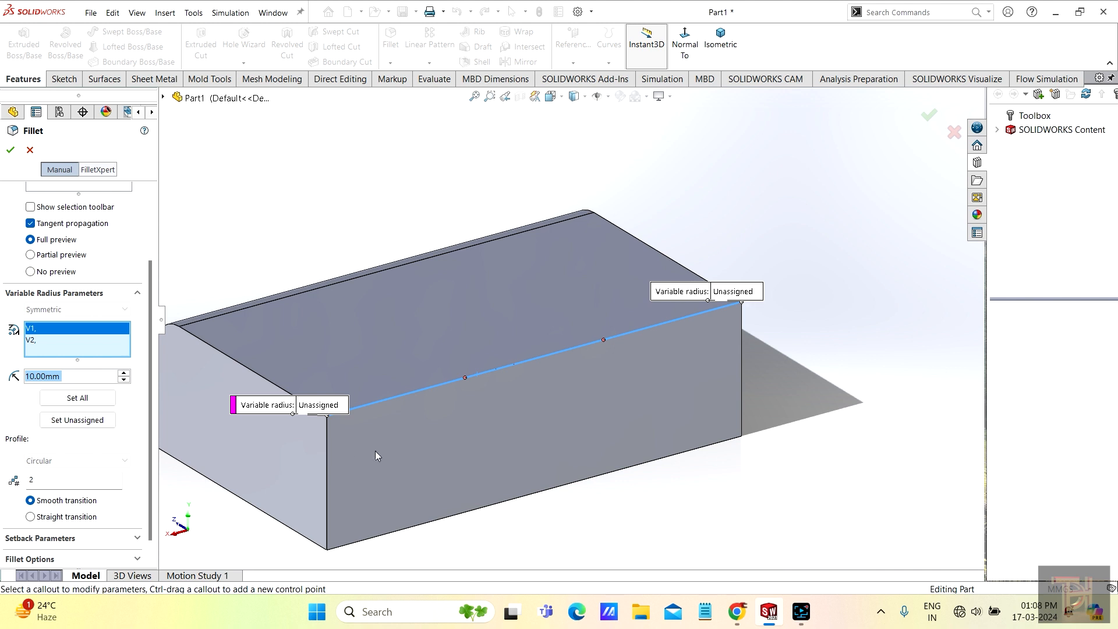
{"action": "middle_click_drag", "start_coordinate": [375, 450], "coordinate": [377, 425]}
{"action": "middle_click_drag", "start_coordinate": [542, 444], "coordinate": [620, 363]}
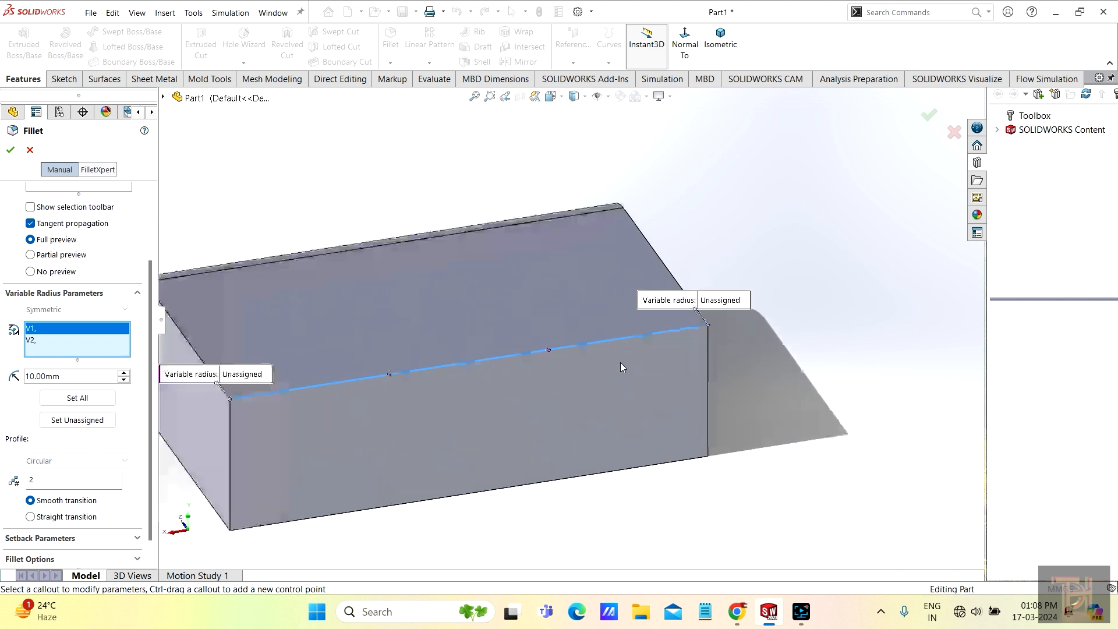
{"action": "middle_click_drag", "start_coordinate": [615, 448], "coordinate": [534, 439]}
{"action": "scroll", "coordinate": [531, 438], "scroll_direction": "up", "scroll_amount": 2}
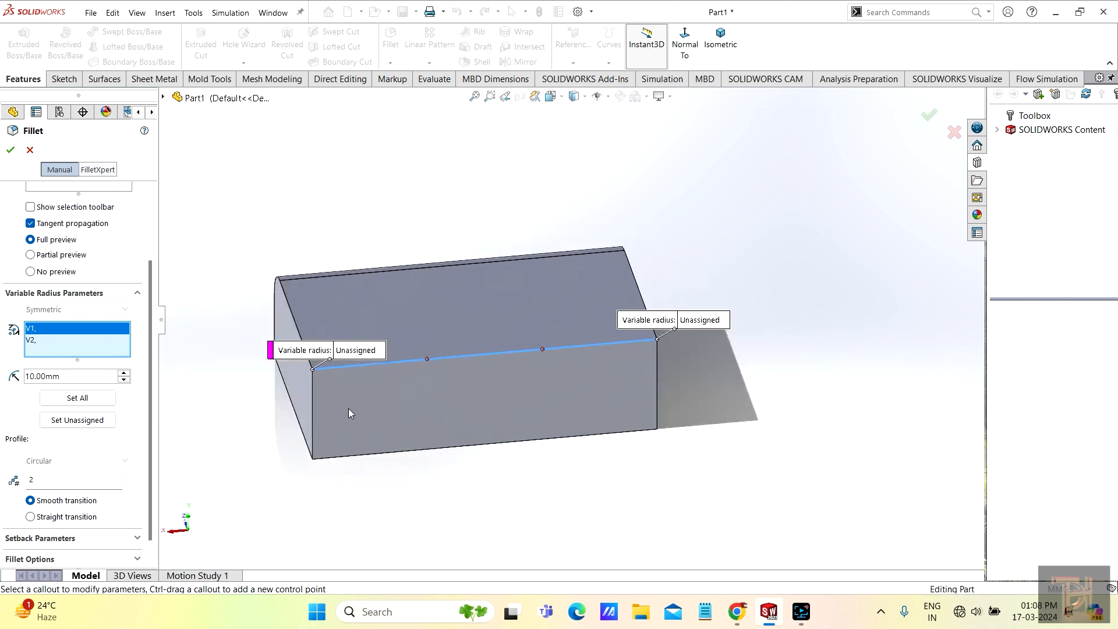
{"action": "left_click", "coordinate": [335, 369]}
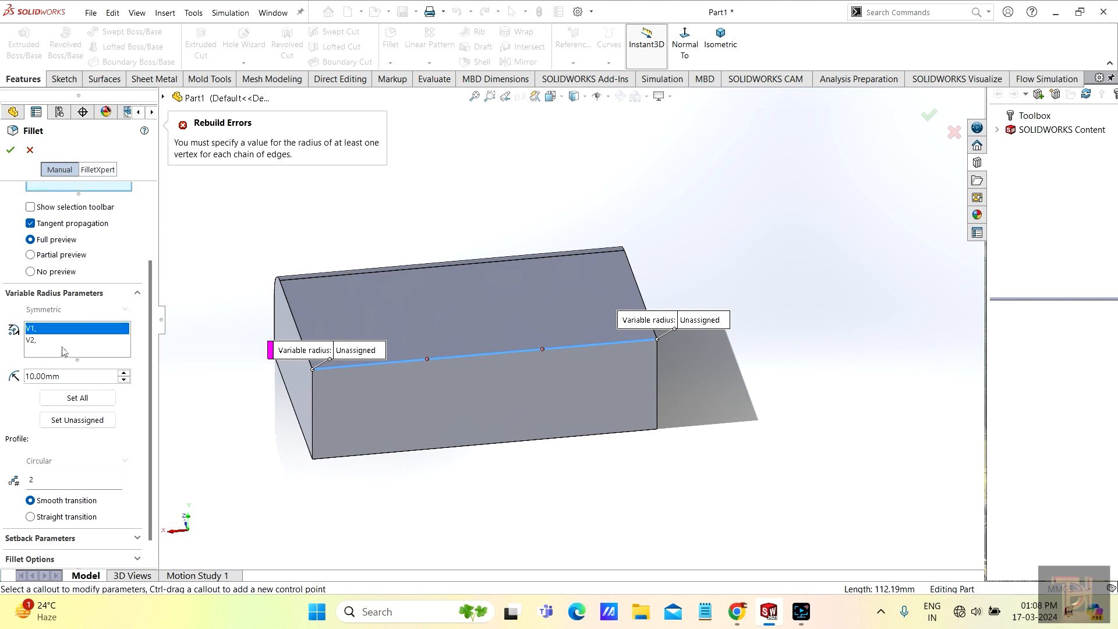
{"action": "left_click", "coordinate": [31, 341]}
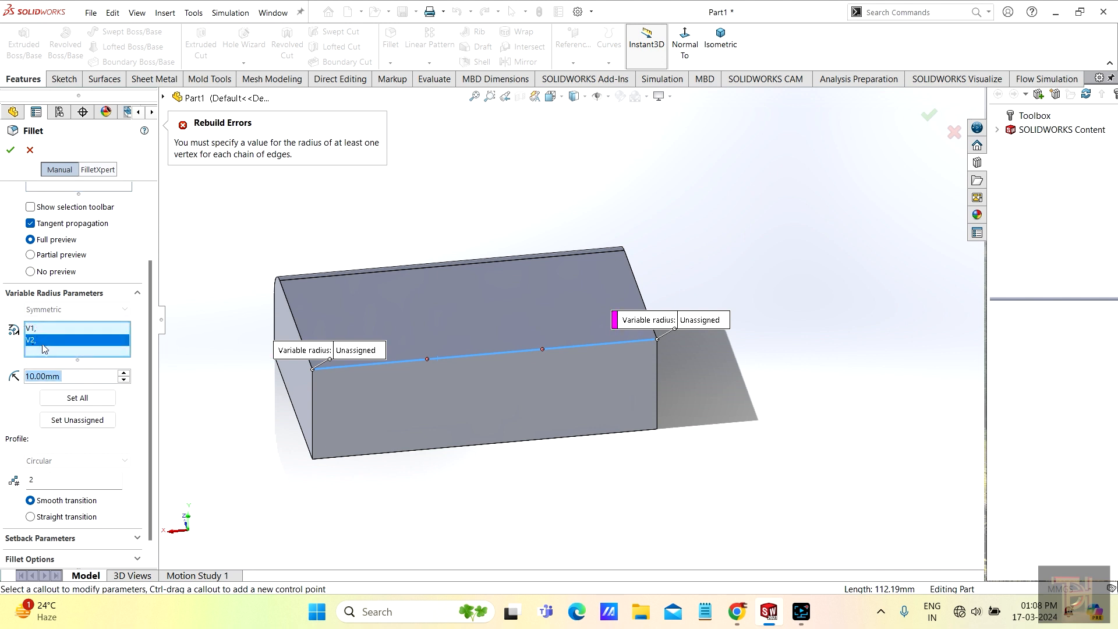
{"action": "left_click", "coordinate": [124, 379]}
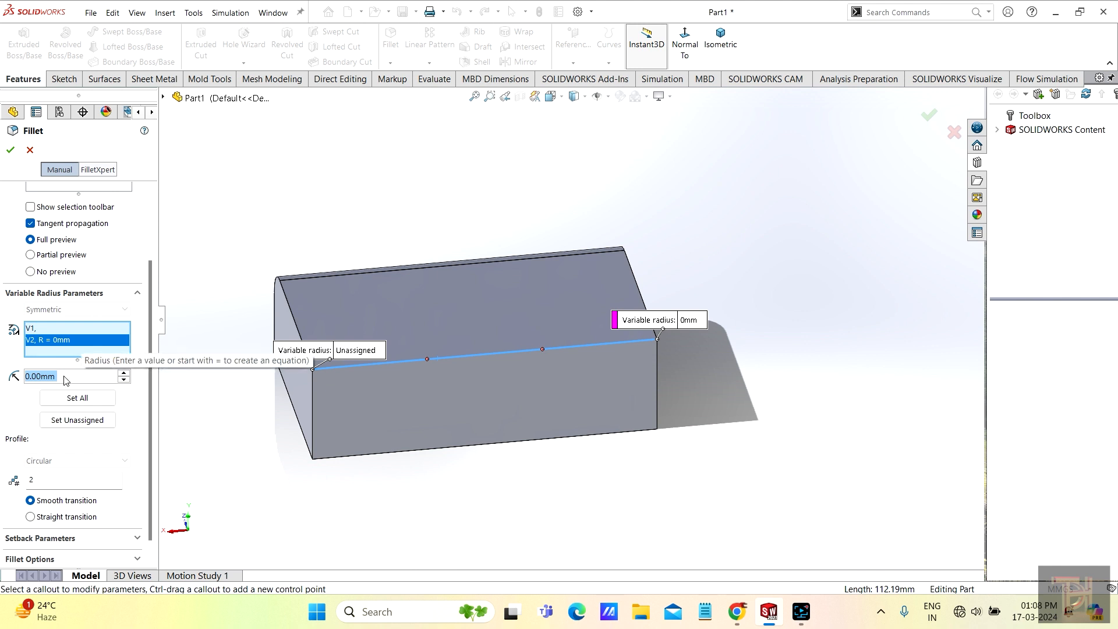
{"action": "type", "text": "5"}
{"action": "key", "text": "Return"}
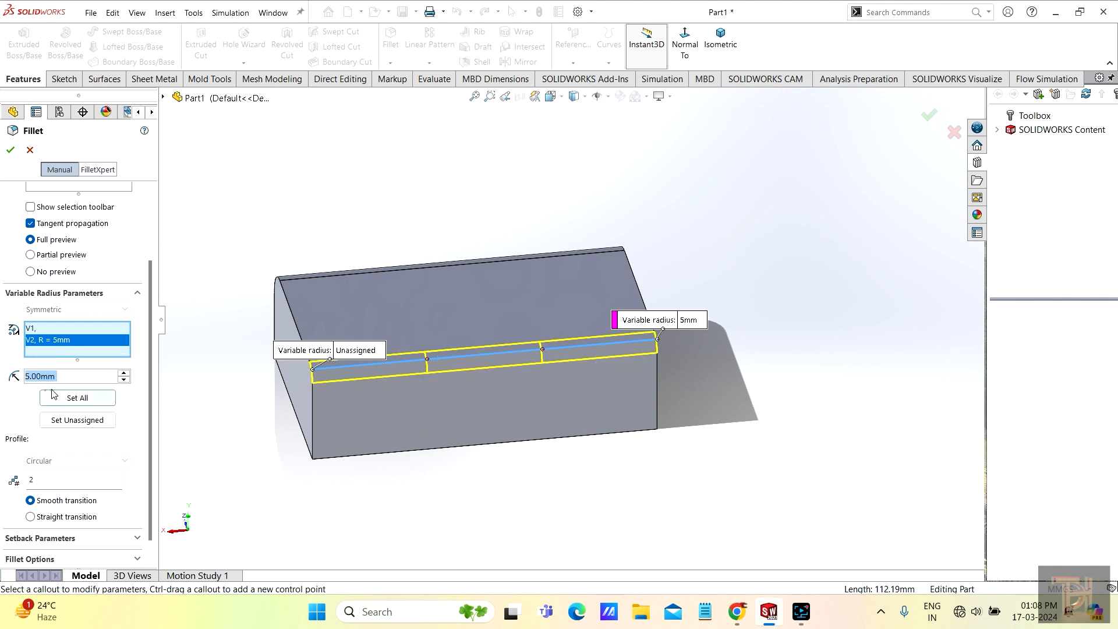
- Set the variable fillet's radius at end vertex V1 to 10 mm
{"action": "left_click", "coordinate": [34, 329]}
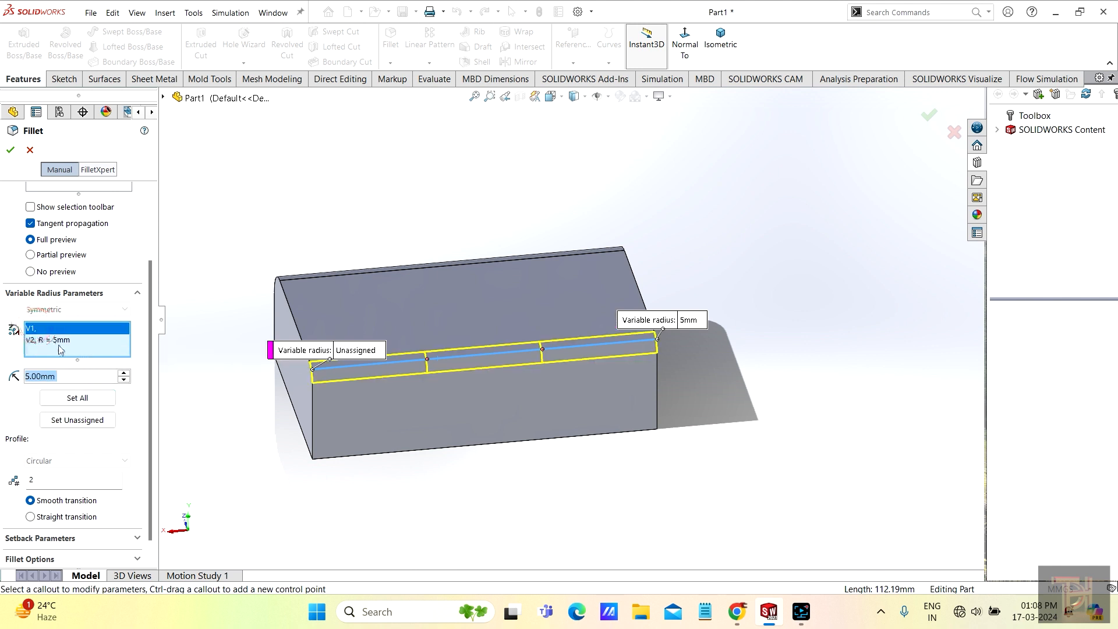
{"action": "type", "text": "1"}
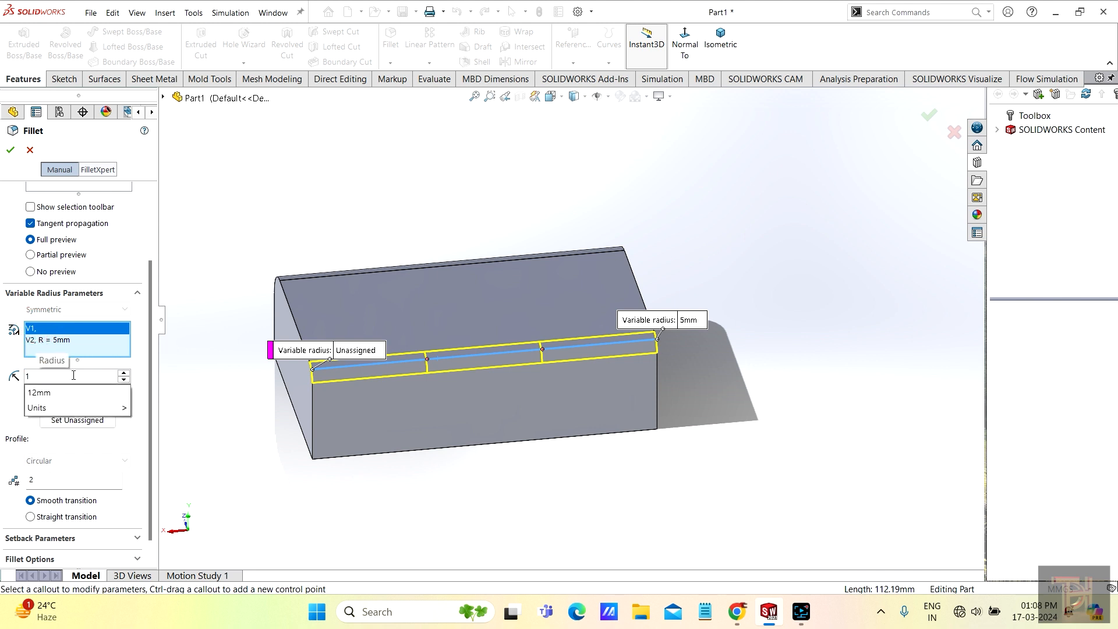
{"action": "type", "text": "0"}
{"action": "key", "text": "Return"}
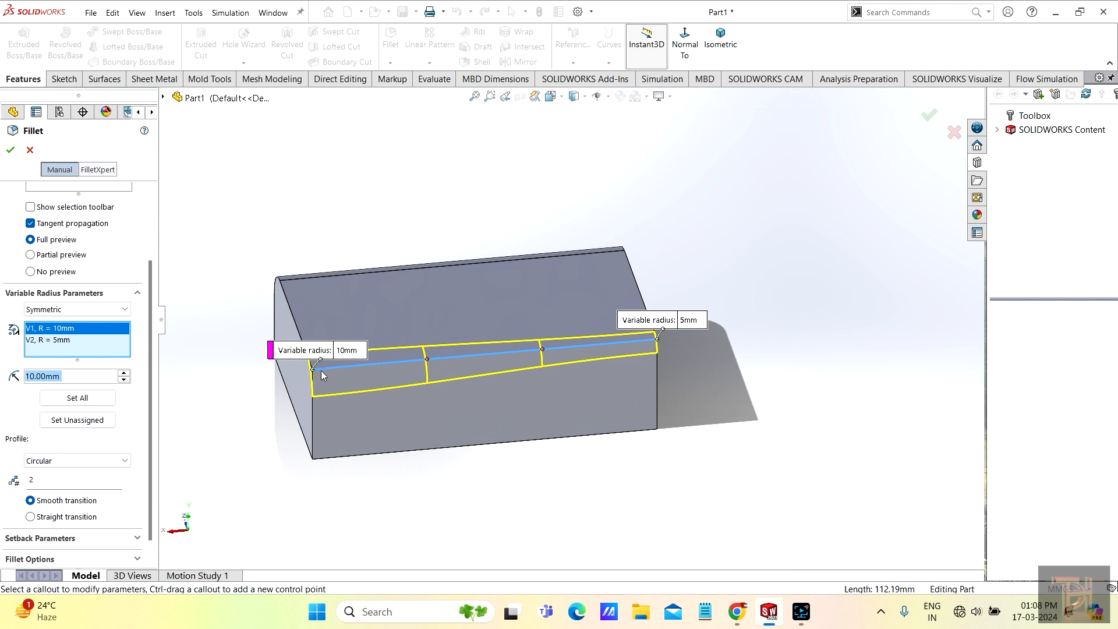
- Activate the control point at 33.33% along the edge and assign it a 2 mm radius
{"action": "scroll", "coordinate": [321, 371], "scroll_direction": "down", "scroll_amount": 2}
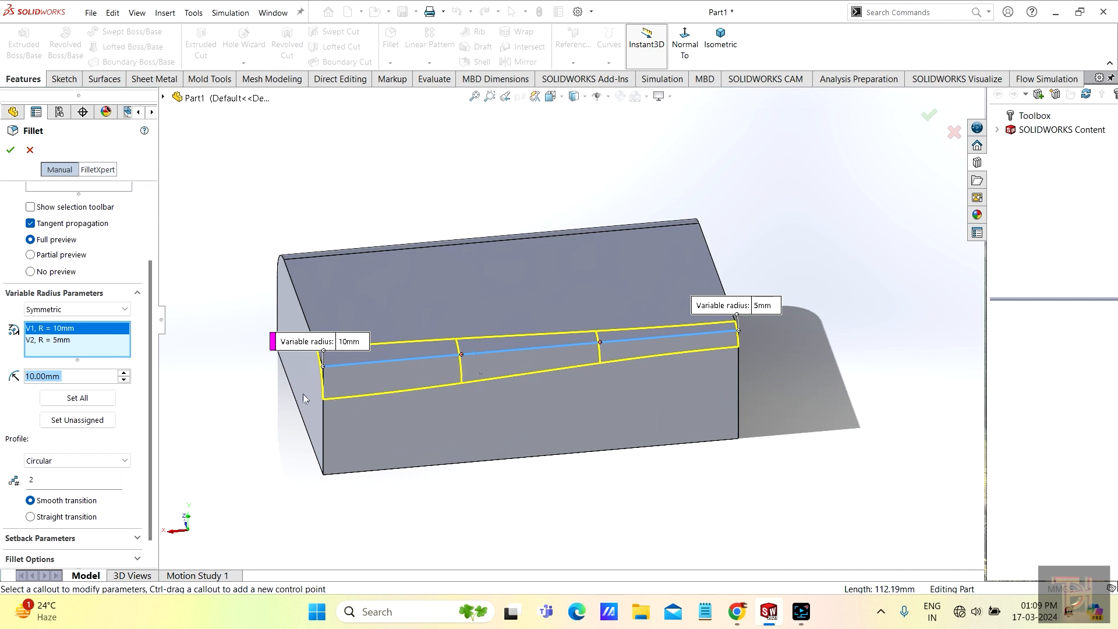
{"action": "left_click", "coordinate": [463, 354]}
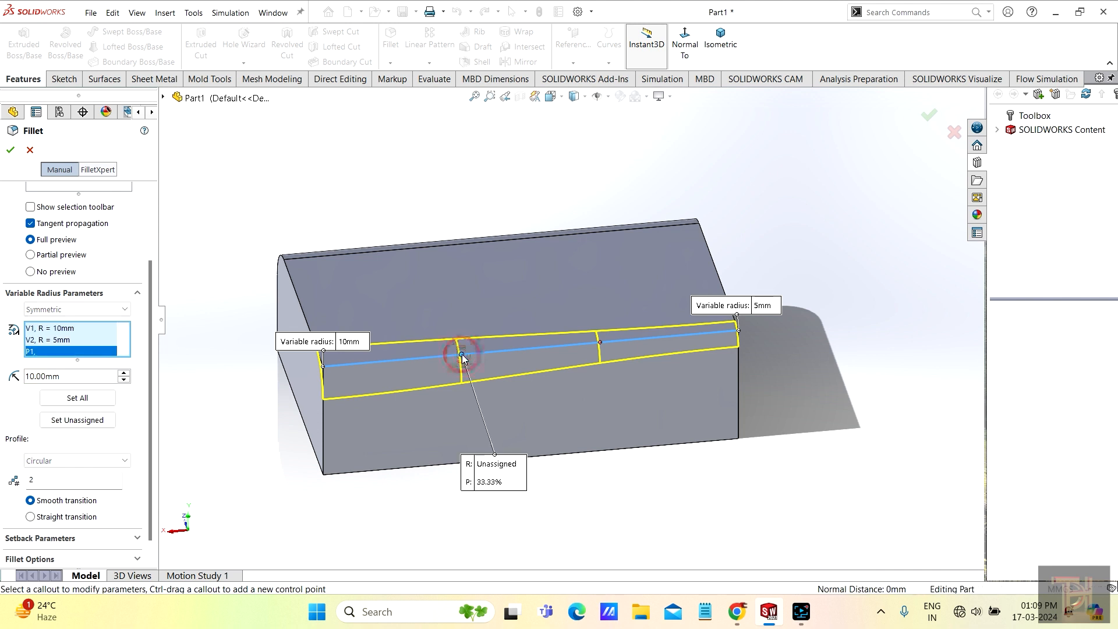
{"action": "left_click", "coordinate": [42, 351]}
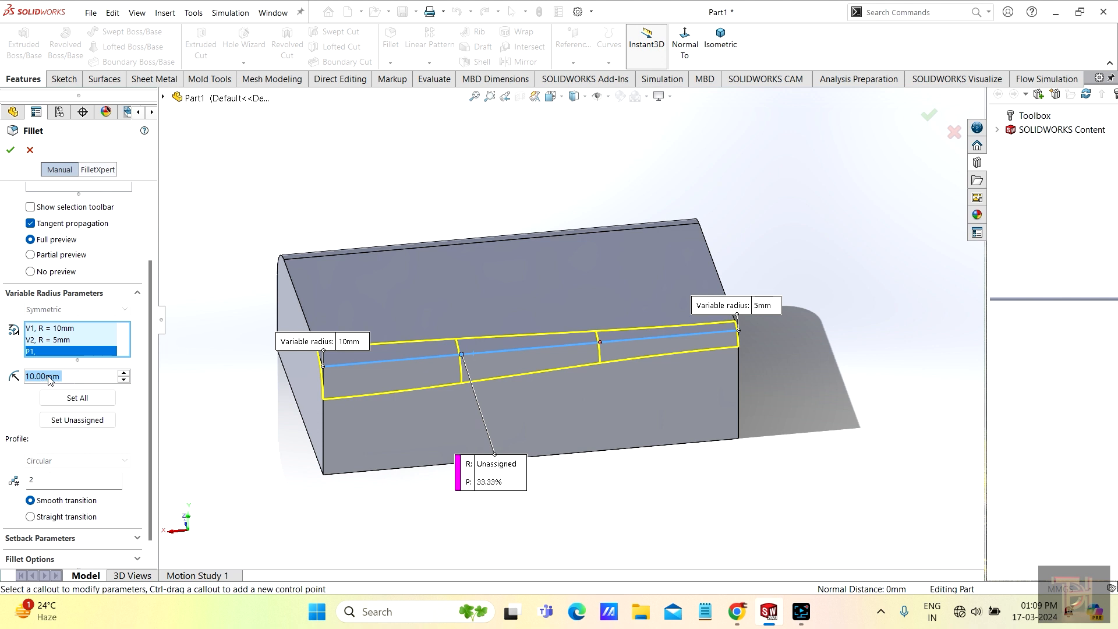
{"action": "type", "text": "2"}
{"action": "key", "text": "Return"}
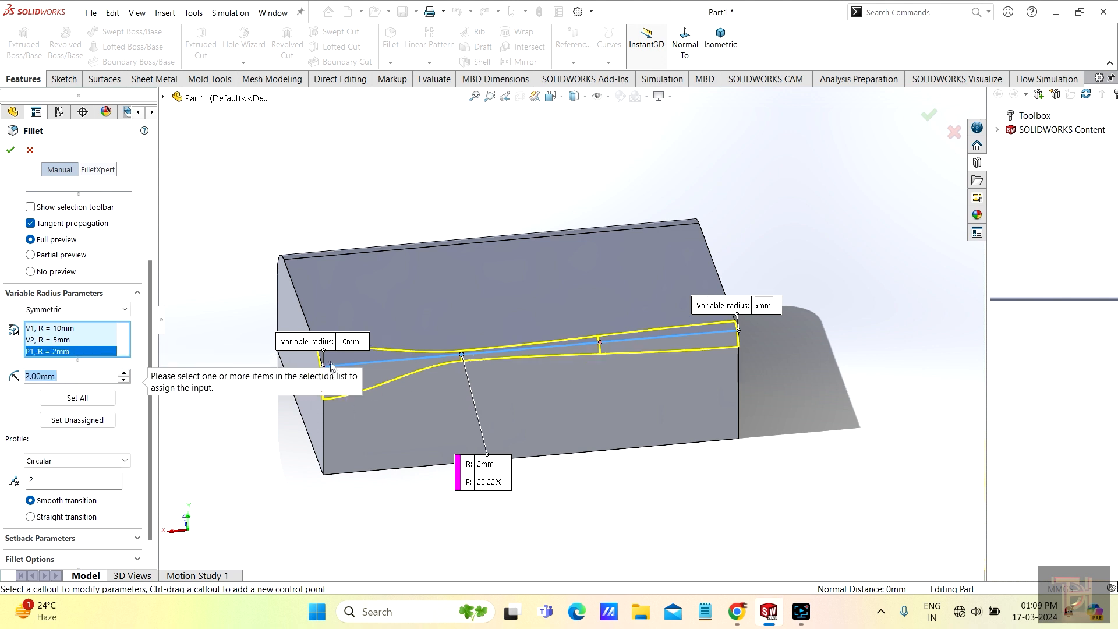
- Activate the control point at 66.67% along the edge and assign it a 15 mm radius
{"action": "left_click", "coordinate": [601, 342]}
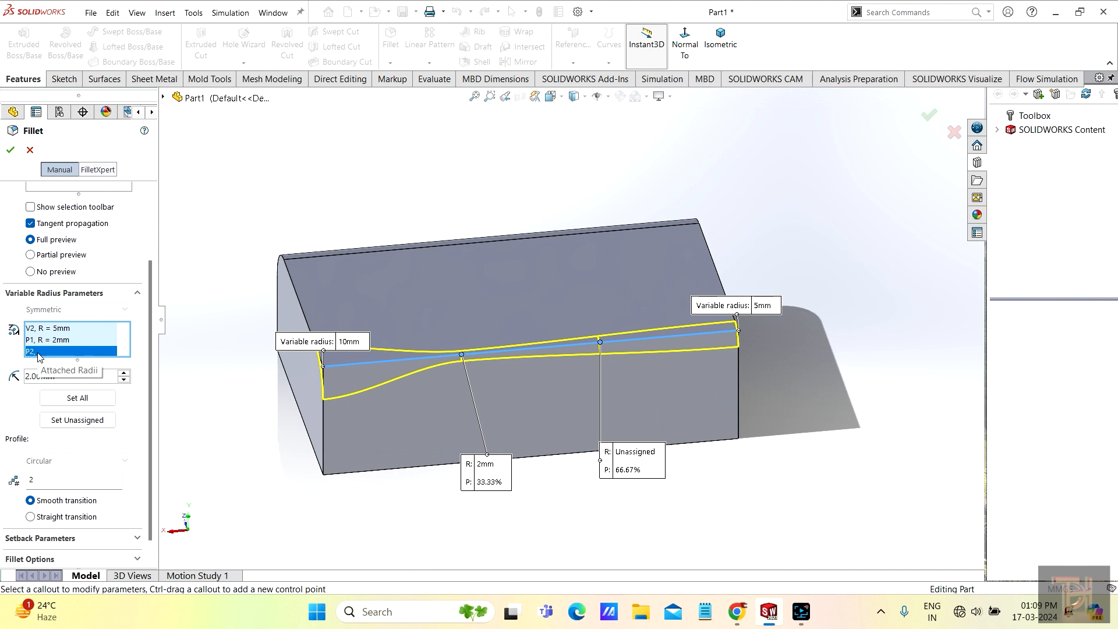
{"action": "left_click", "coordinate": [60, 376]}
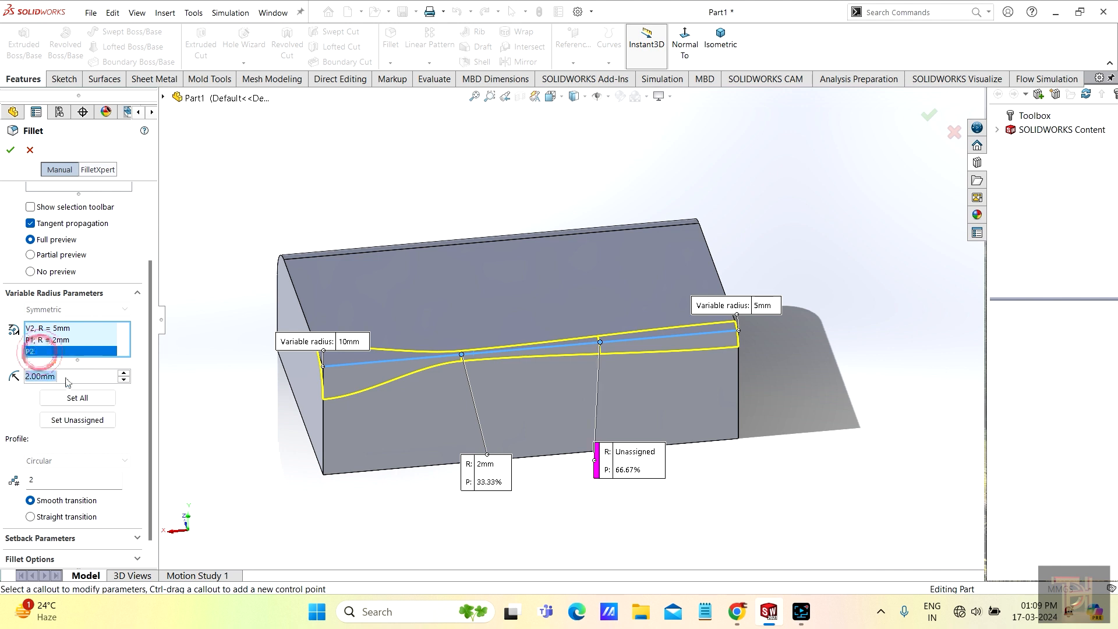
{"action": "type", "text": "15"}
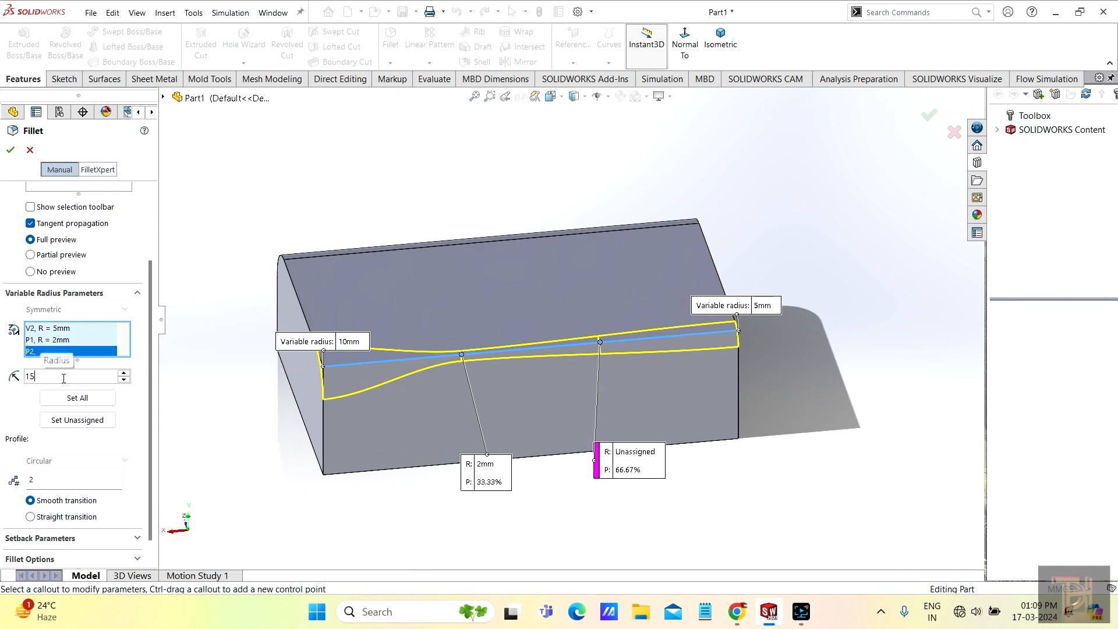
{"action": "key", "text": "Return"}
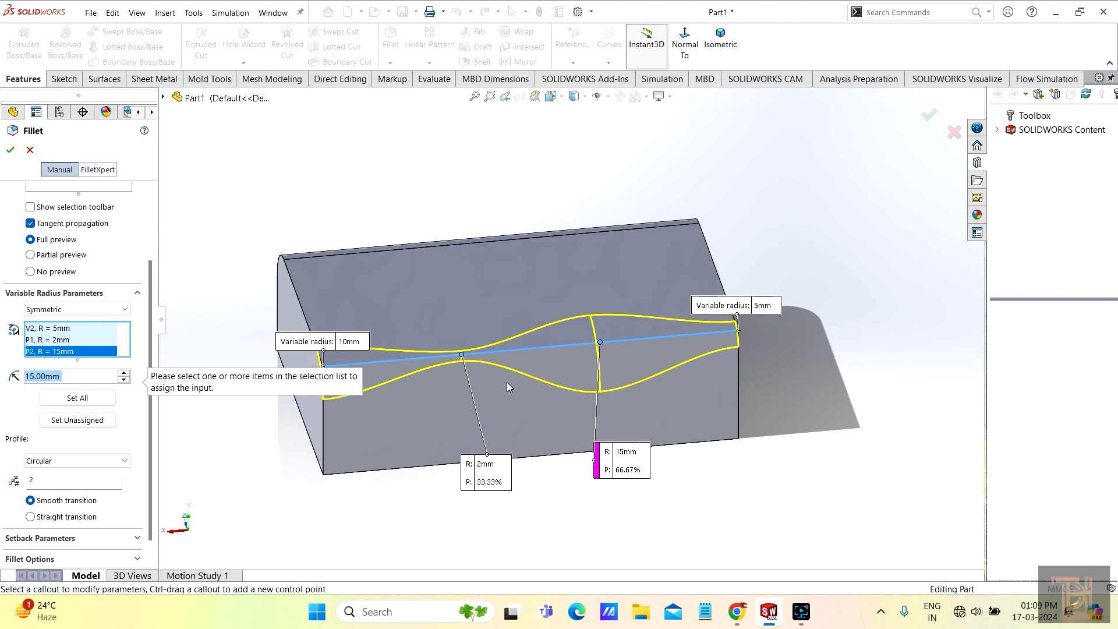
- Examine the variable-radius fillet preview along the edge and review its profile and transition options
{"action": "scroll", "coordinate": [781, 361], "scroll_direction": "down", "scroll_amount": 2}
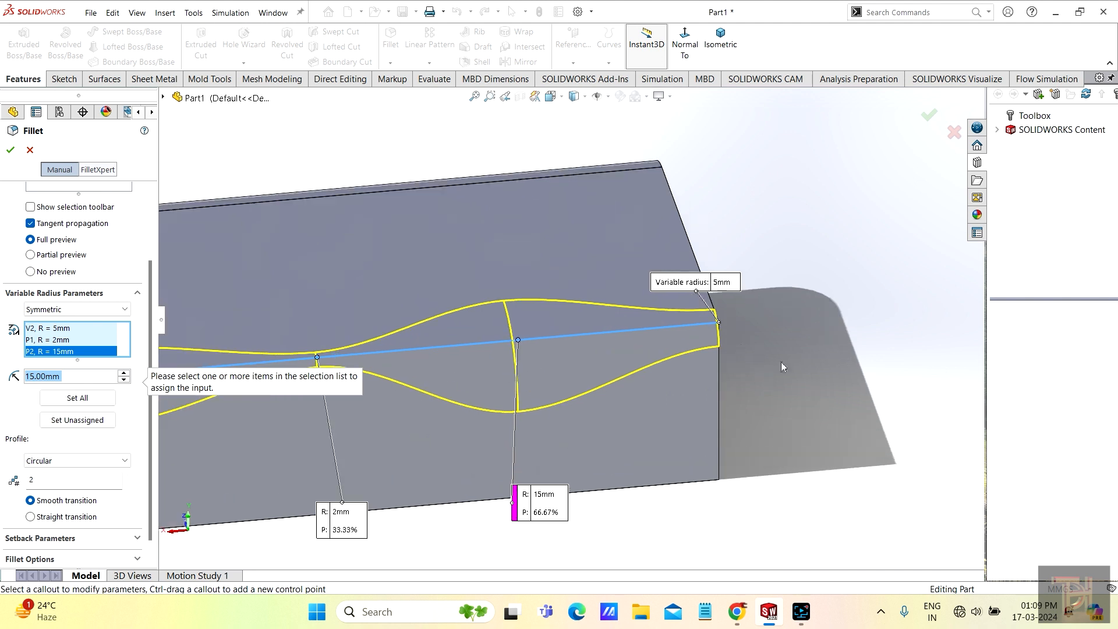
{"action": "scroll", "coordinate": [811, 387], "scroll_direction": "up", "scroll_amount": 2}
{"action": "middle_click_drag", "start_coordinate": [814, 391], "coordinate": [786, 399]}
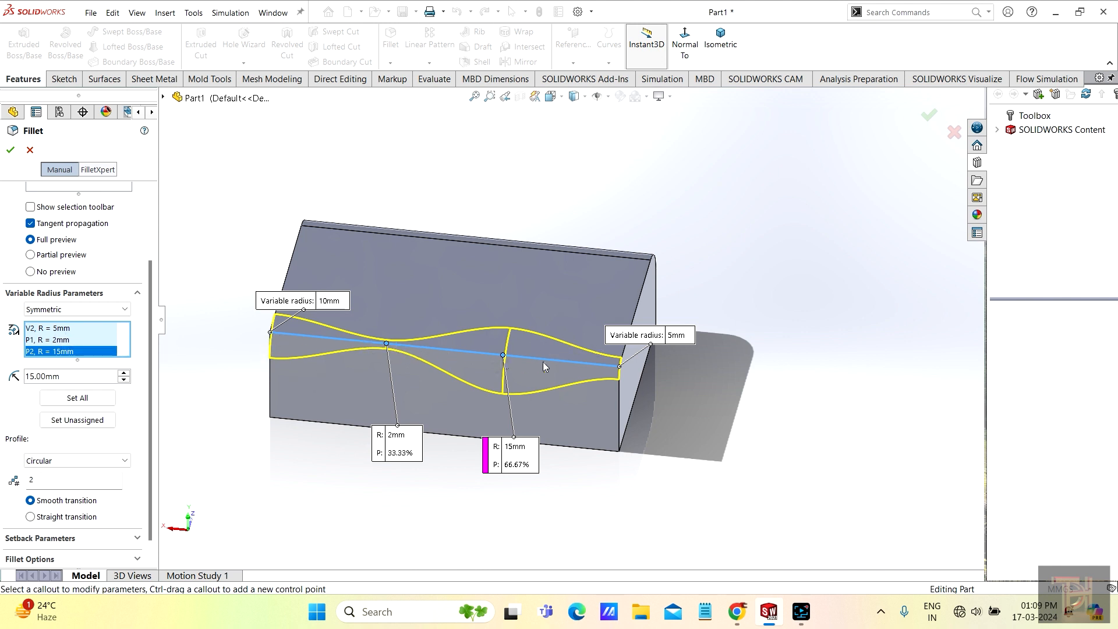
{"action": "scroll", "coordinate": [480, 347], "scroll_direction": "down", "scroll_amount": 1}
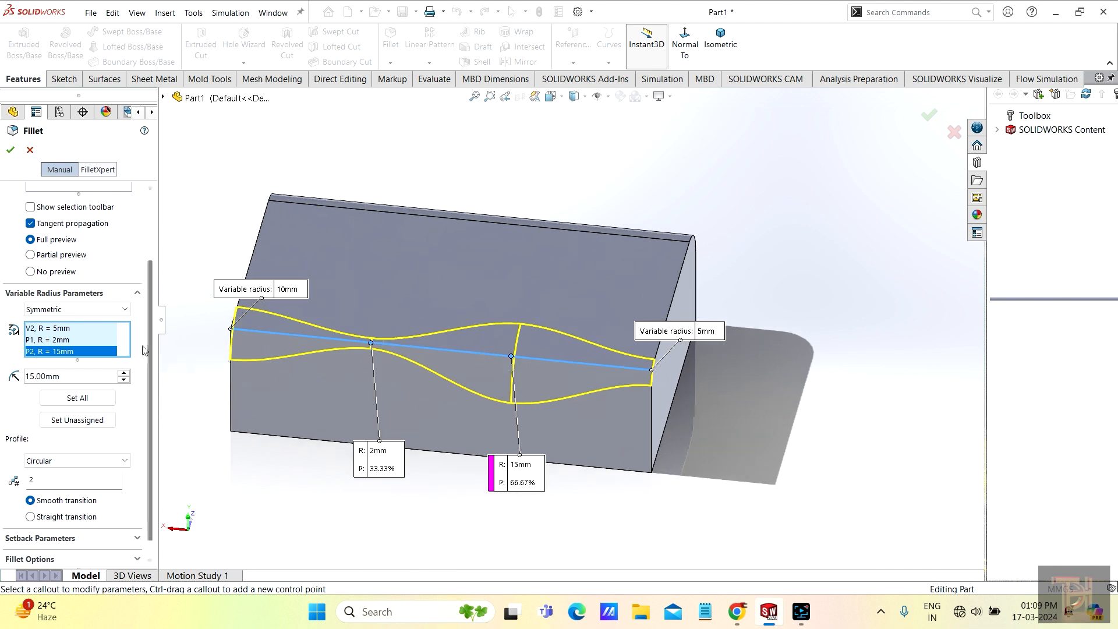
{"action": "scroll", "coordinate": [149, 338], "scroll_direction": "down", "scroll_amount": 1}
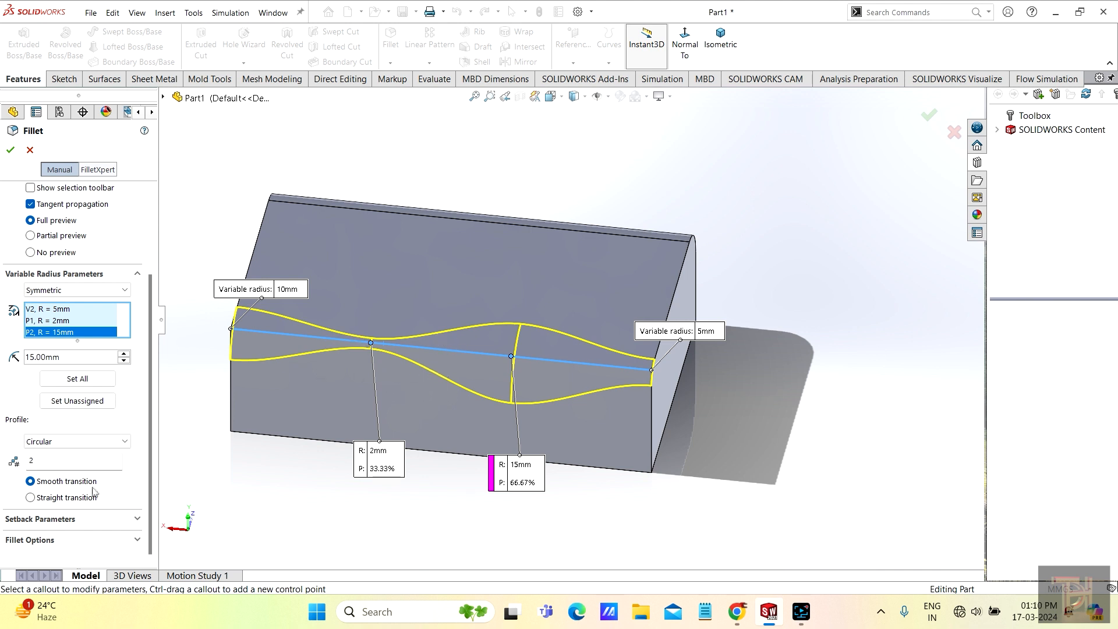
{"action": "left_click", "coordinate": [149, 421]}
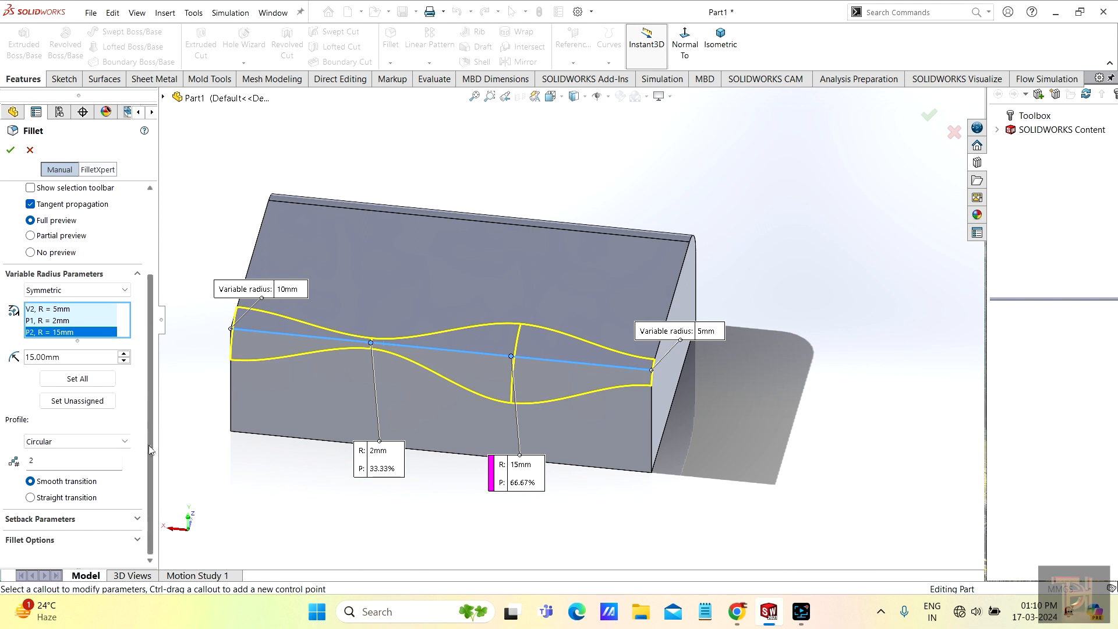
- Try the Conic Rho profile on the variable-radius fillet and restore the Circular profile
{"action": "left_click", "coordinate": [124, 441]}
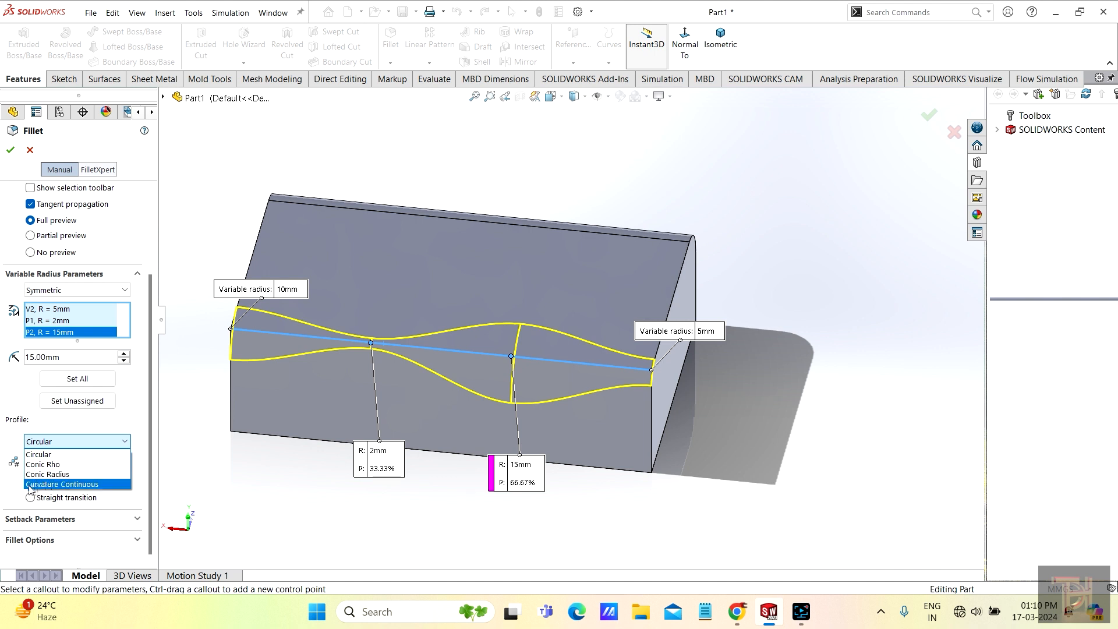
{"action": "left_click", "coordinate": [124, 442]}
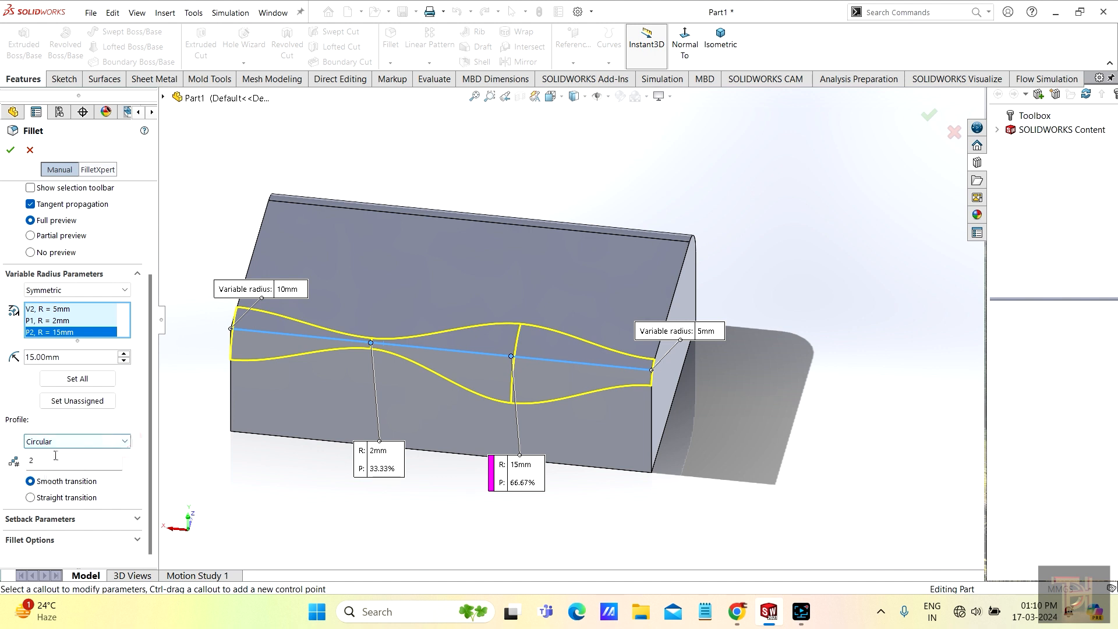
{"action": "left_click", "coordinate": [124, 443]}
{"action": "left_click", "coordinate": [50, 460]}
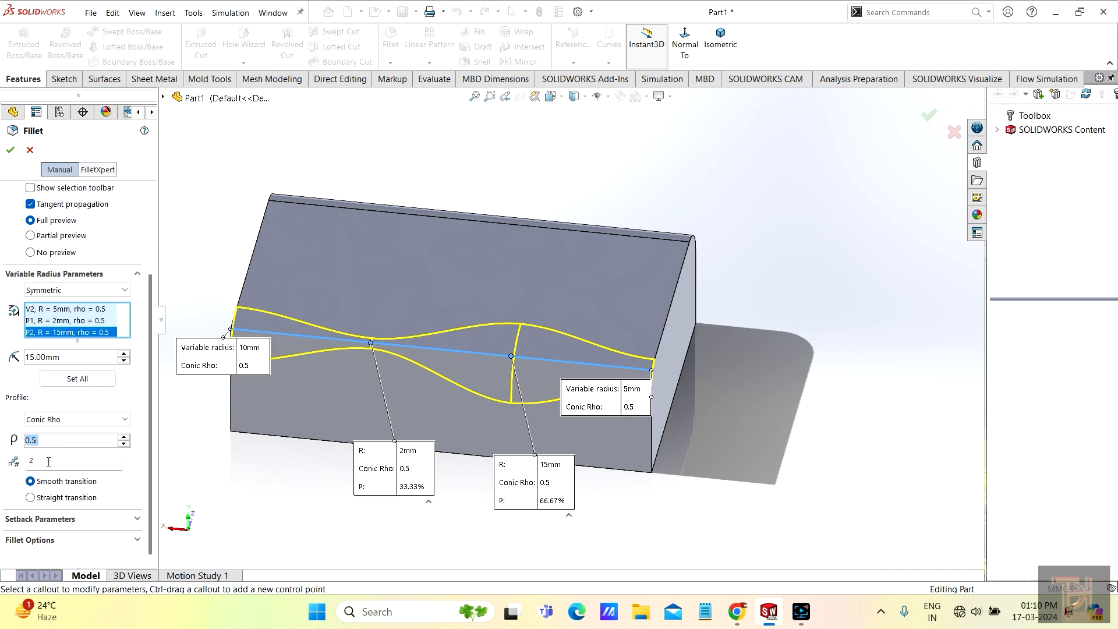
{"action": "left_click", "coordinate": [124, 420]}
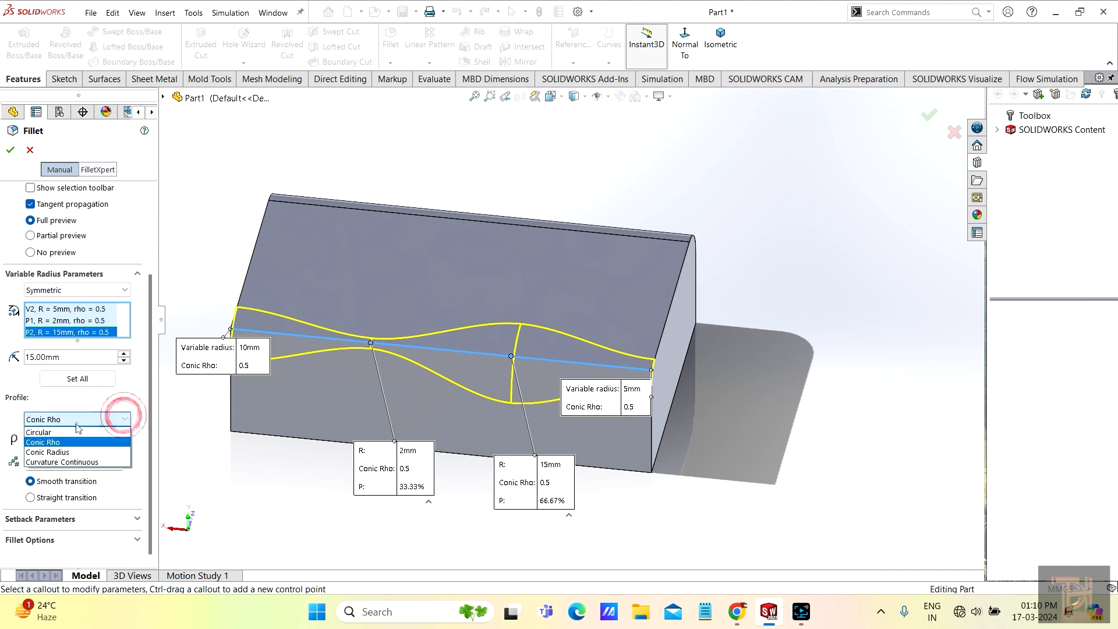
{"action": "left_click", "coordinate": [51, 434]}
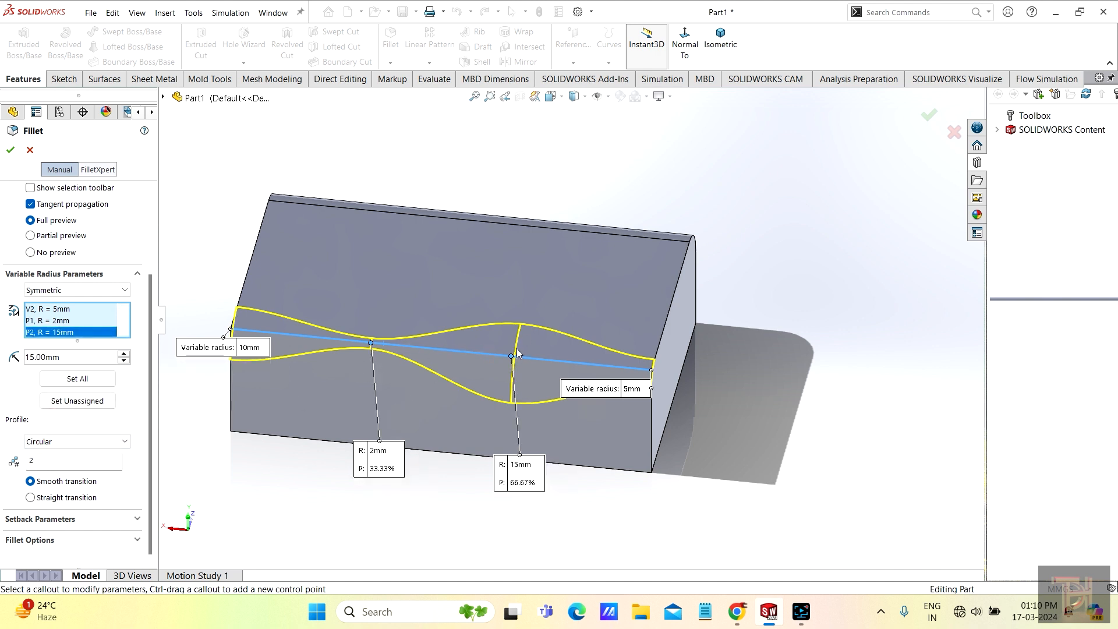
- Apply the variable-radius fillet along the block's upper edge and inspect its shape from several sides
{"action": "scroll", "coordinate": [514, 338], "scroll_direction": "up", "scroll_amount": 1}
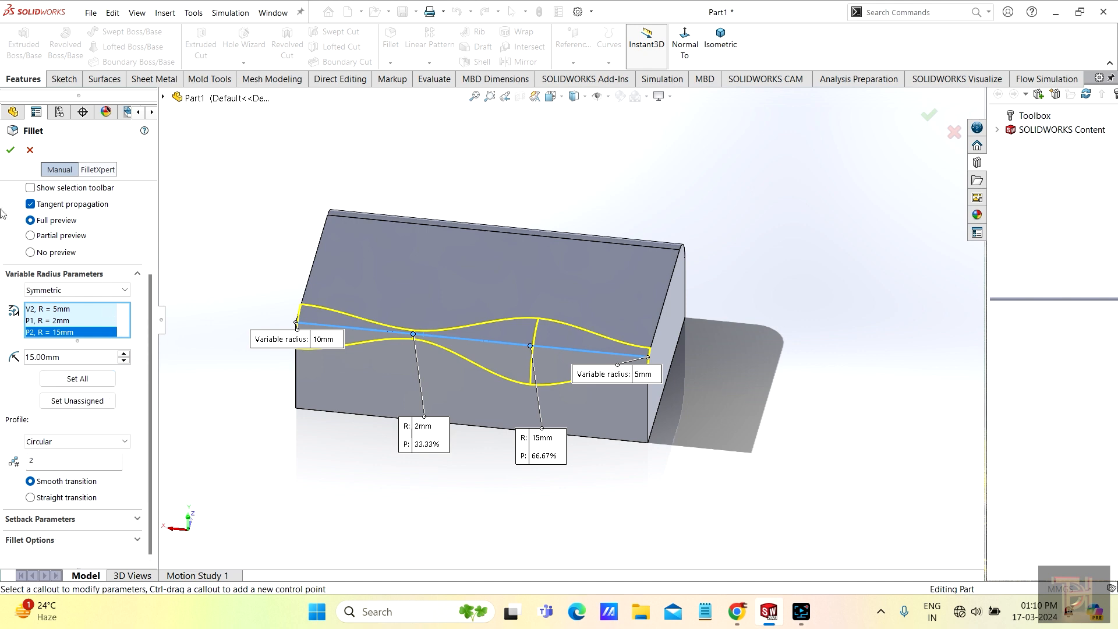
{"action": "left_click", "coordinate": [11, 150]}
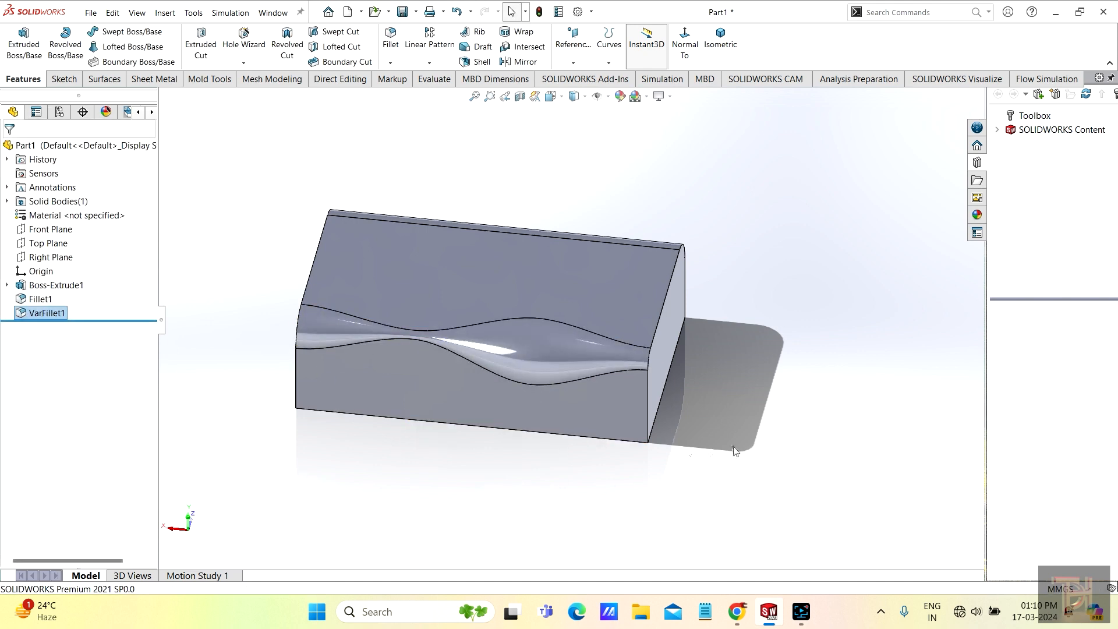
{"action": "middle_click_drag", "start_coordinate": [728, 475], "coordinate": [612, 464]}
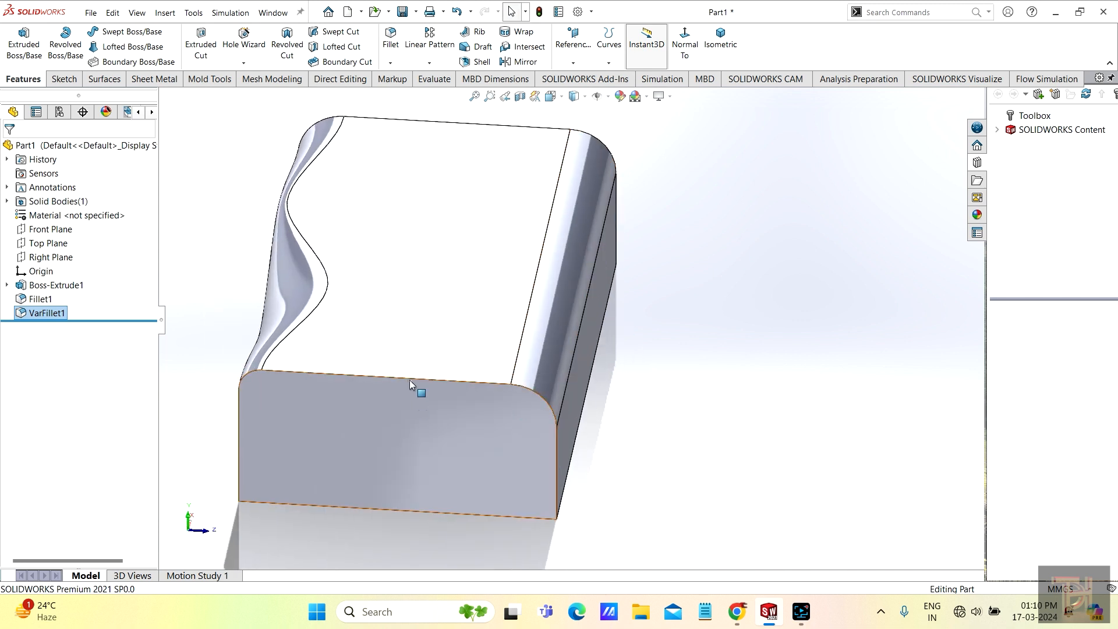
{"action": "scroll", "coordinate": [391, 286], "scroll_direction": "down", "scroll_amount": 1}
{"action": "scroll", "coordinate": [393, 289], "scroll_direction": "up", "scroll_amount": 2}
{"action": "middle_click_drag", "start_coordinate": [402, 359], "coordinate": [454, 364]}
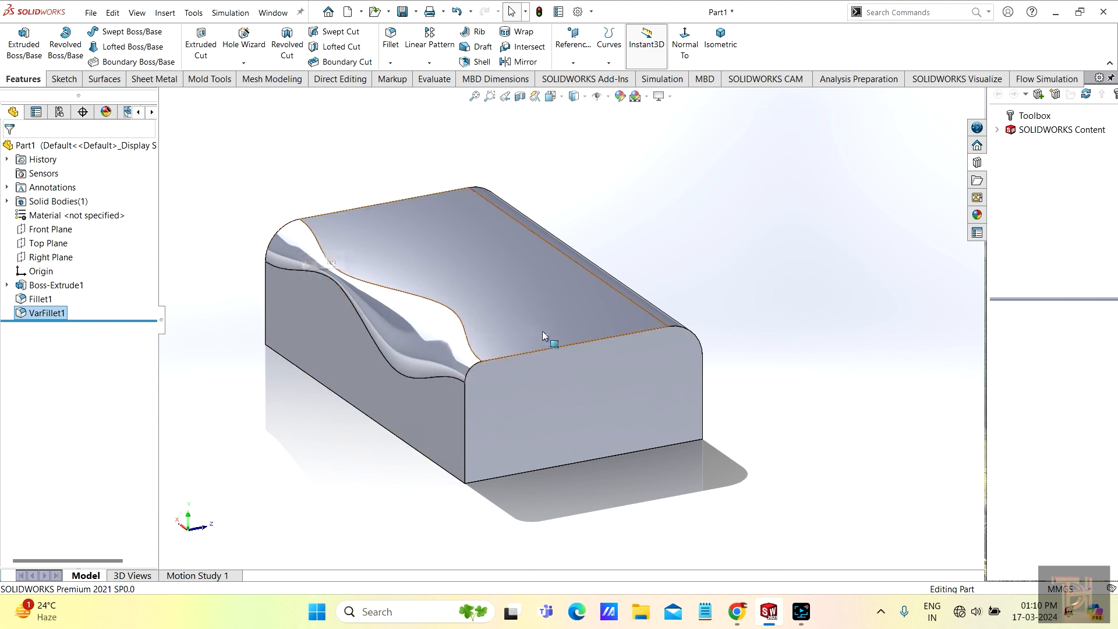
{"action": "mouse_move", "coordinate": [542, 331]}
{"action": "middle_mouse_down"}
{"action": "mouse_move", "coordinate": [514, 361]}
{"action": "mouse_move", "coordinate": [574, 256]}
{"action": "mouse_move", "coordinate": [461, 423]}
{"action": "mouse_move", "coordinate": [656, 456]}
{"action": "mouse_move", "coordinate": [673, 395]}
{"action": "mouse_move", "coordinate": [594, 317]}
{"action": "mouse_move", "coordinate": [584, 439]}
{"action": "mouse_move", "coordinate": [598, 445]}
{"action": "middle_mouse_up"}
{"action": "scroll", "coordinate": [582, 353], "scroll_direction": "up", "scroll_amount": 1}
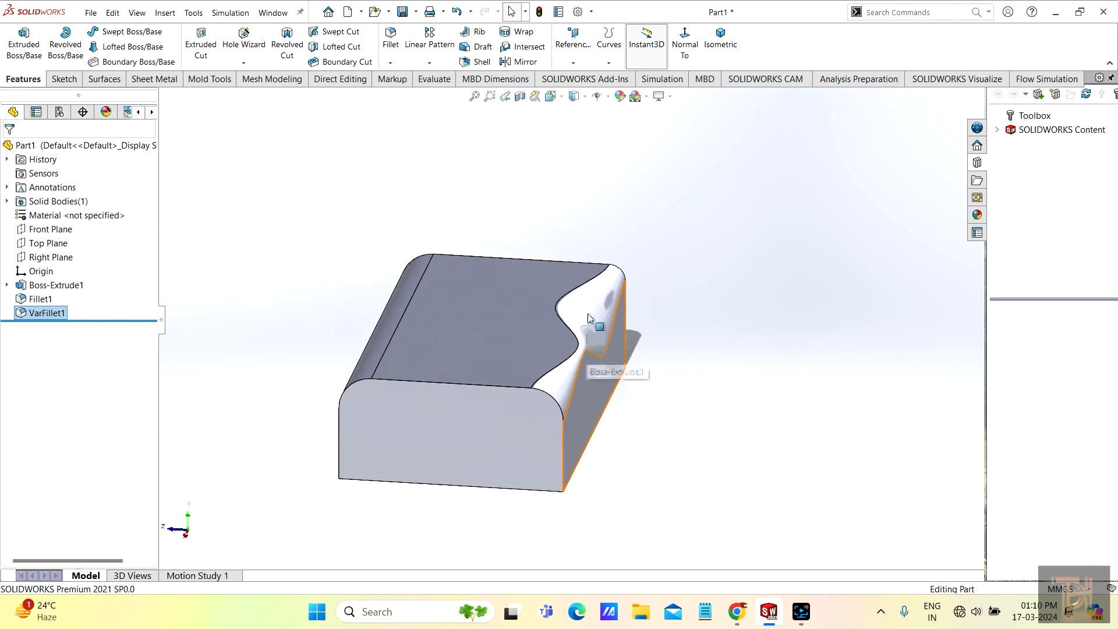
{"action": "scroll", "coordinate": [595, 323], "scroll_direction": "down", "scroll_amount": 1}
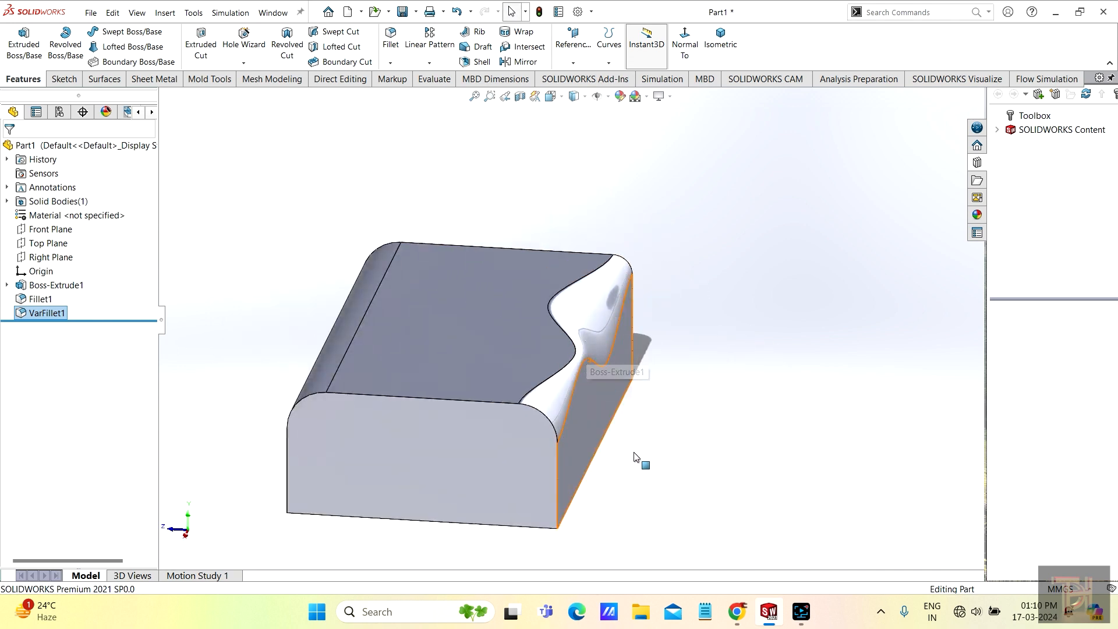
- Start a face fillet with the vertical side face below the constant fillet as face set 1 and the bottom face as face set 2
{"action": "left_click", "coordinate": [385, 37]}
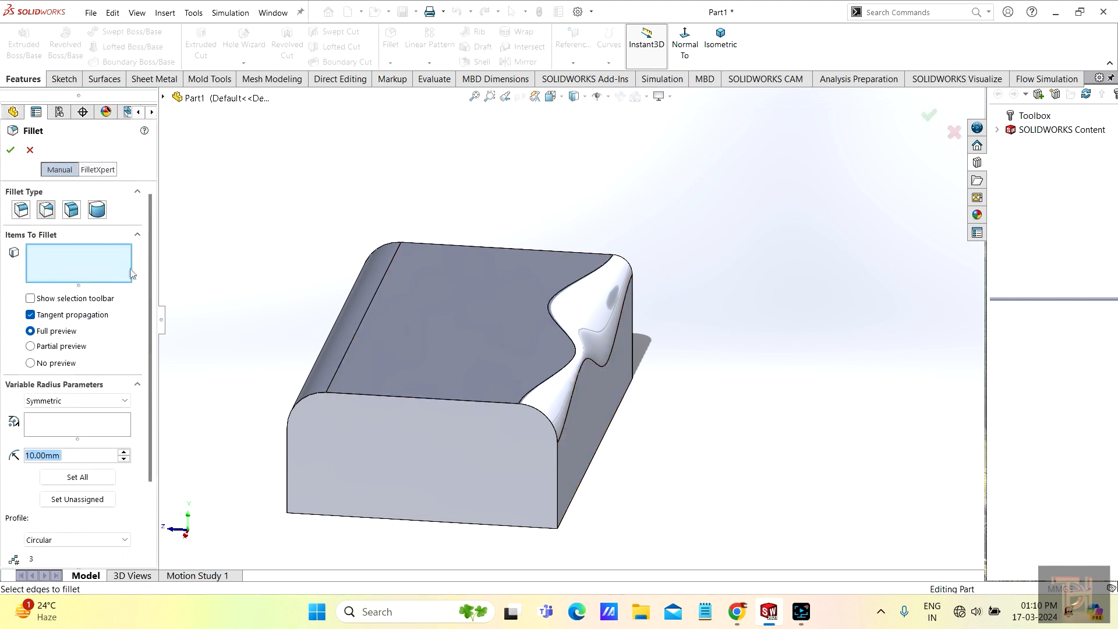
{"action": "left_click", "coordinate": [71, 210]}
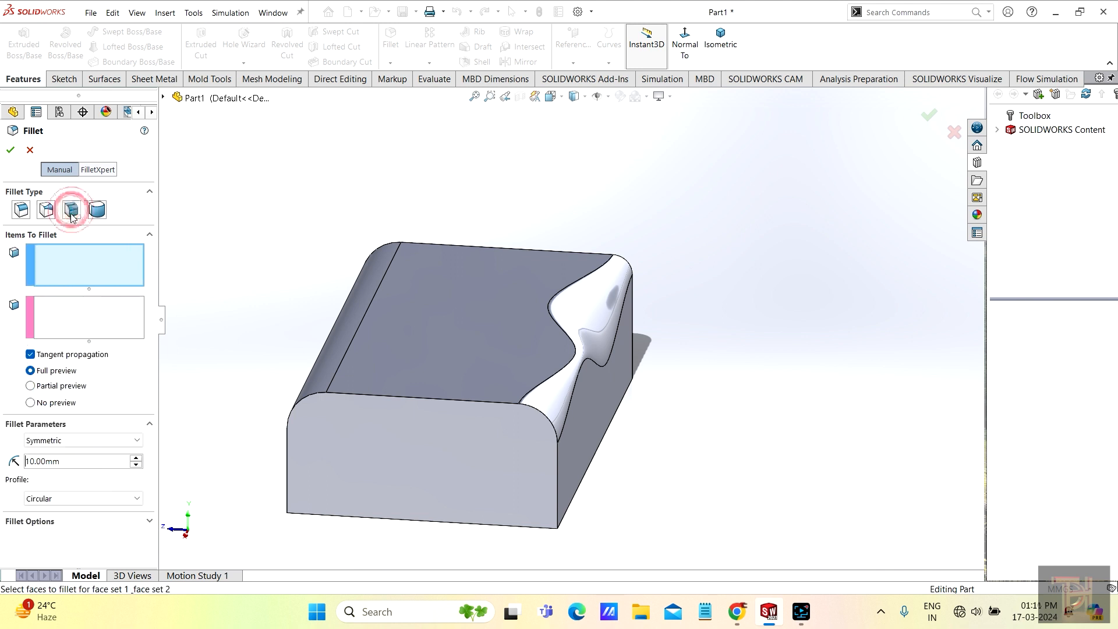
{"action": "mouse_move", "coordinate": [367, 356]}
{"action": "middle_mouse_down"}
{"action": "mouse_move", "coordinate": [410, 324]}
{"action": "mouse_move", "coordinate": [392, 329]}
{"action": "mouse_move", "coordinate": [474, 419]}
{"action": "mouse_move", "coordinate": [464, 418]}
{"action": "mouse_move", "coordinate": [456, 342]}
{"action": "mouse_move", "coordinate": [430, 405]}
{"action": "mouse_move", "coordinate": [482, 404]}
{"action": "mouse_move", "coordinate": [491, 439]}
{"action": "mouse_move", "coordinate": [462, 357]}
{"action": "mouse_move", "coordinate": [505, 379]}
{"action": "middle_mouse_up"}
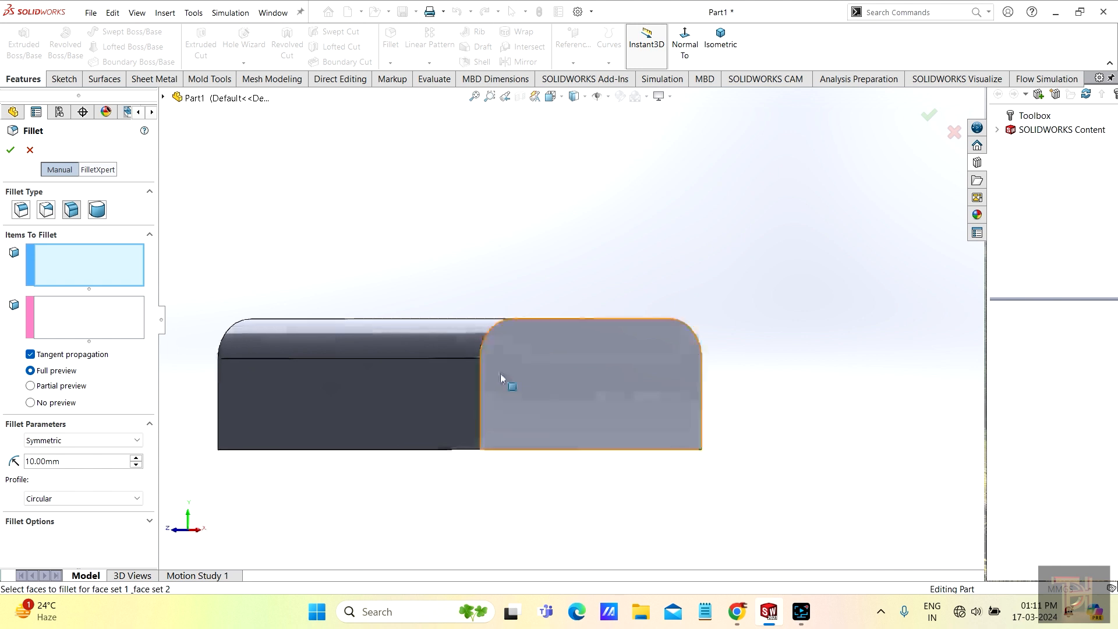
{"action": "left_click", "coordinate": [301, 389]}
{"action": "left_click", "coordinate": [88, 320]}
{"action": "middle_click_drag", "start_coordinate": [268, 402], "coordinate": [387, 444]}
{"action": "left_click", "coordinate": [387, 444]}
{"action": "middle_click_drag", "start_coordinate": [462, 444], "coordinate": [378, 446]}
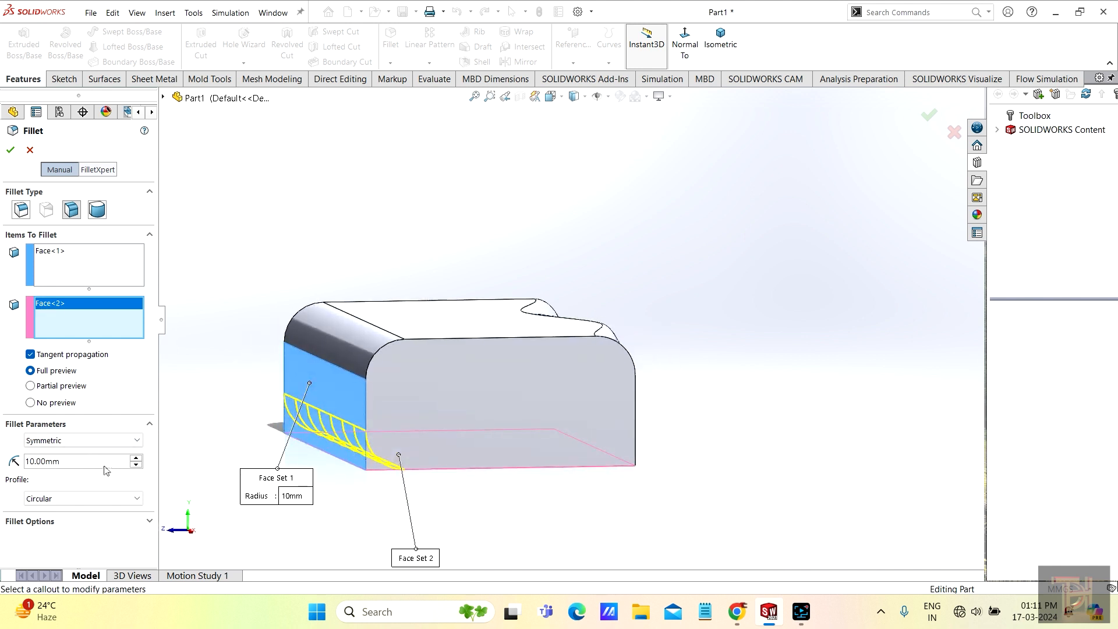
- Set the face fillet's radius to 20 mm, apply it and inspect the rounded lower side
{"action": "left_click", "coordinate": [135, 457]}
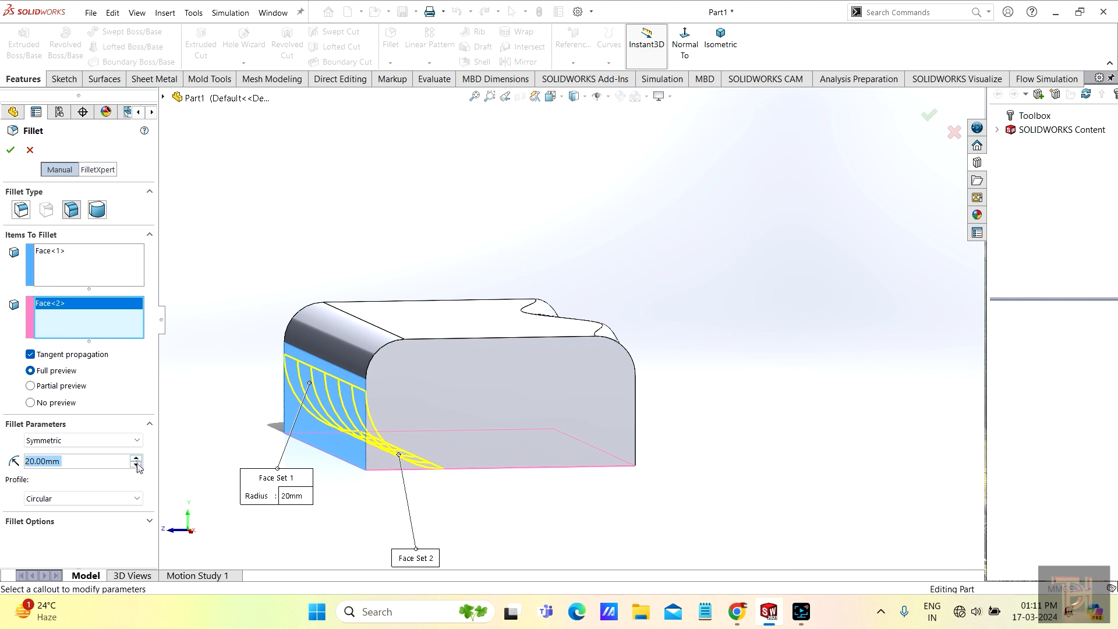
{"action": "left_click", "coordinate": [137, 465]}
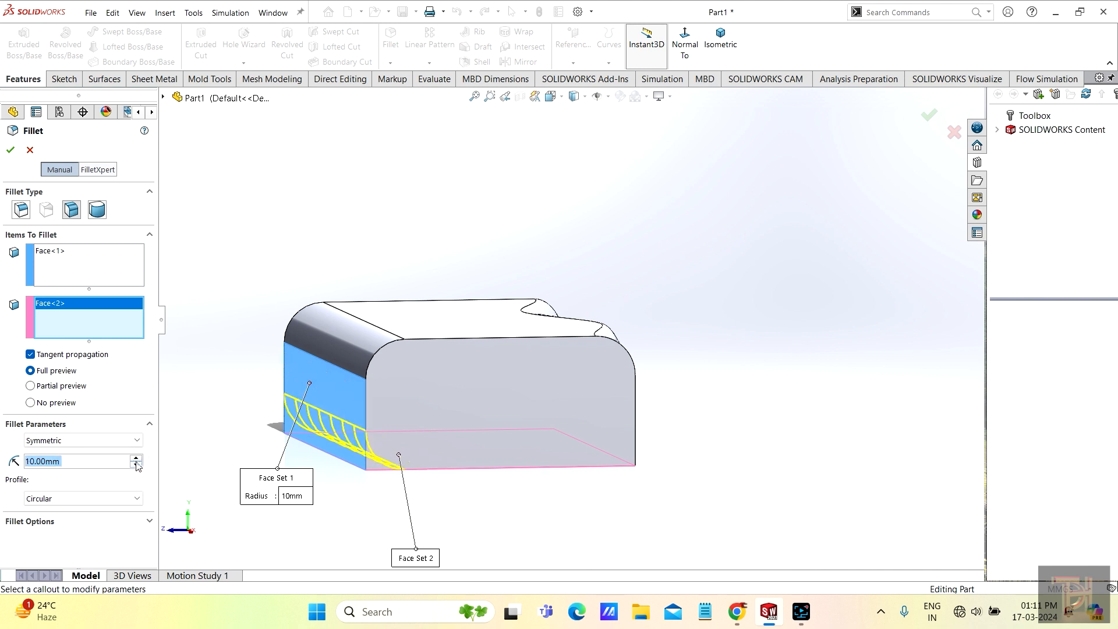
{"action": "left_click", "coordinate": [136, 458]}
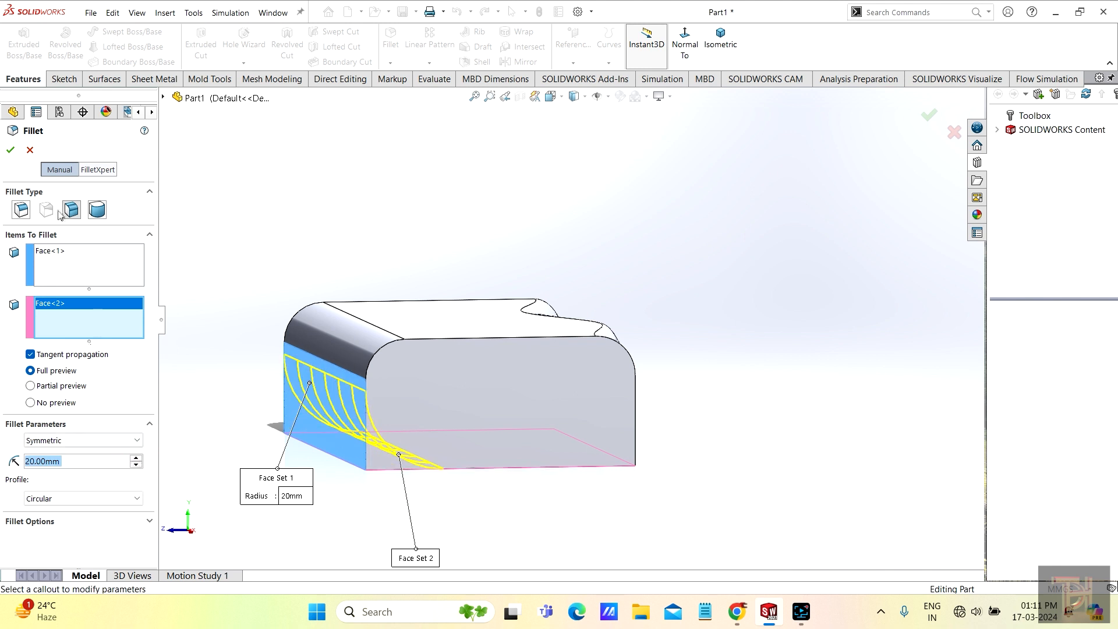
{"action": "left_click", "coordinate": [10, 150]}
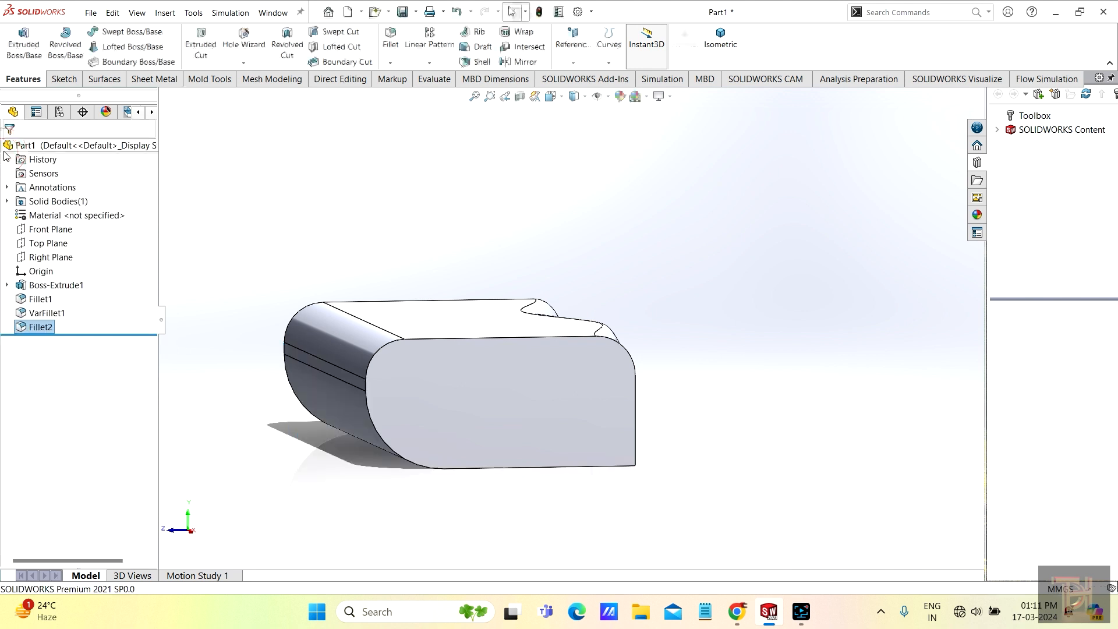
{"action": "mouse_move", "coordinate": [433, 475]}
{"action": "middle_mouse_down"}
{"action": "mouse_move", "coordinate": [396, 463]}
{"action": "mouse_move", "coordinate": [429, 456]}
{"action": "middle_mouse_up"}
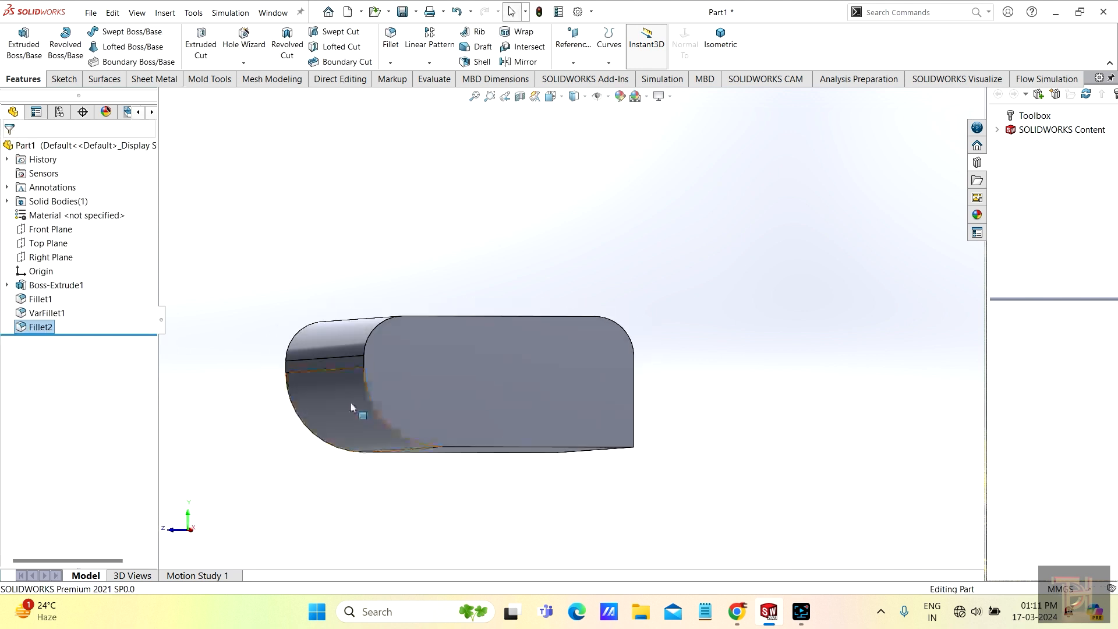
{"action": "middle_click_drag", "start_coordinate": [487, 429], "coordinate": [457, 479]}
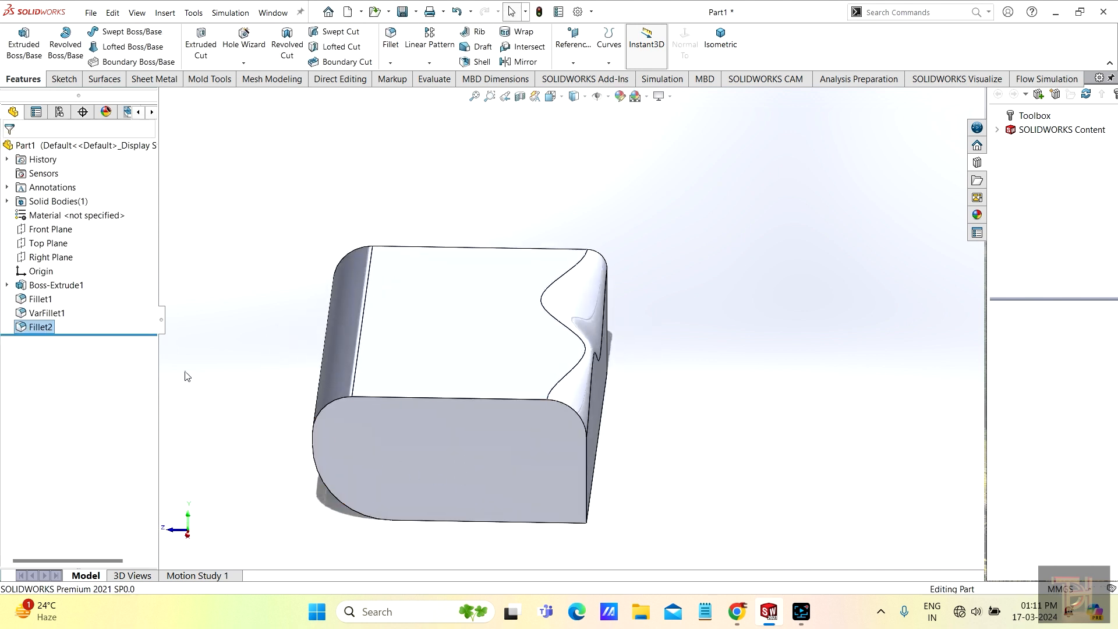
- Start a full round fillet with the top face as side set 1, the end face as center set and the bottom face as side set 2
{"action": "left_click", "coordinate": [391, 37]}
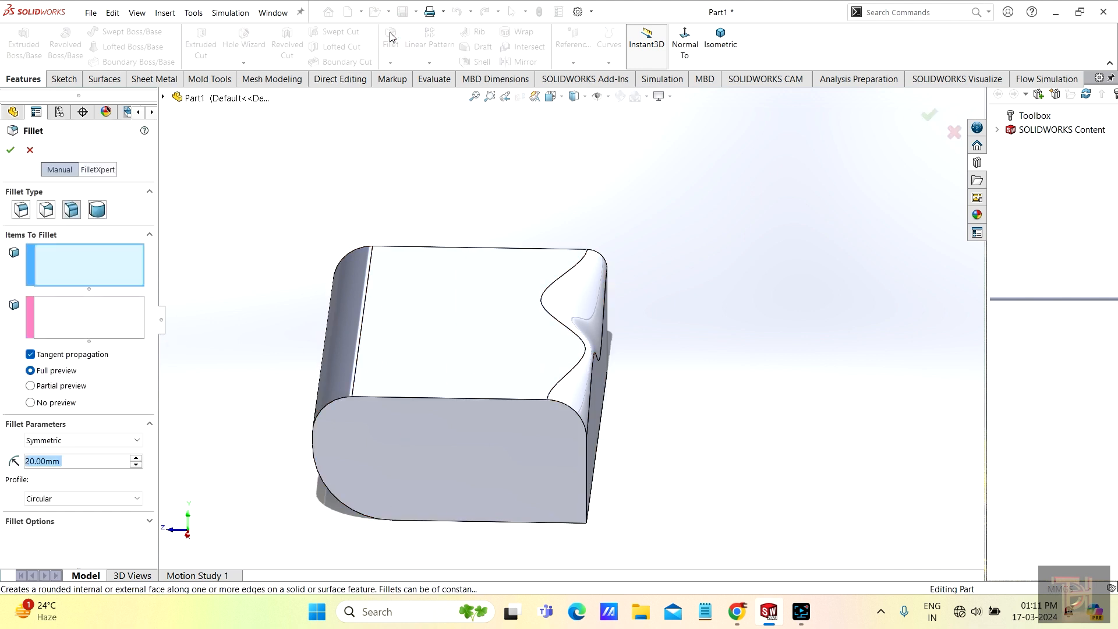
{"action": "left_click", "coordinate": [96, 210]}
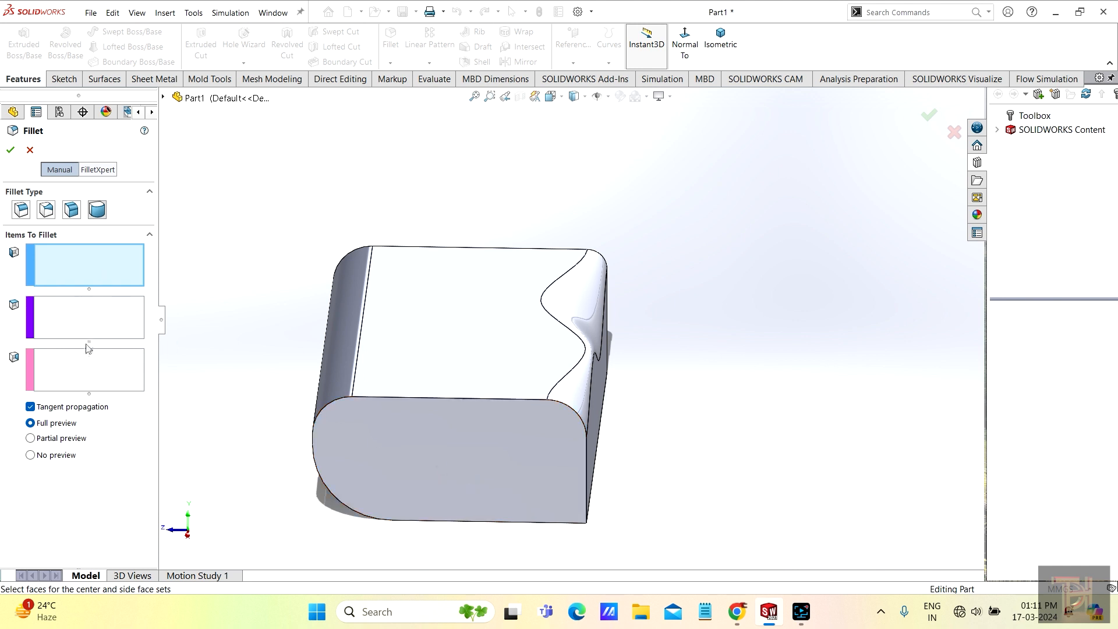
{"action": "middle_click_drag", "start_coordinate": [392, 456], "coordinate": [419, 497]}
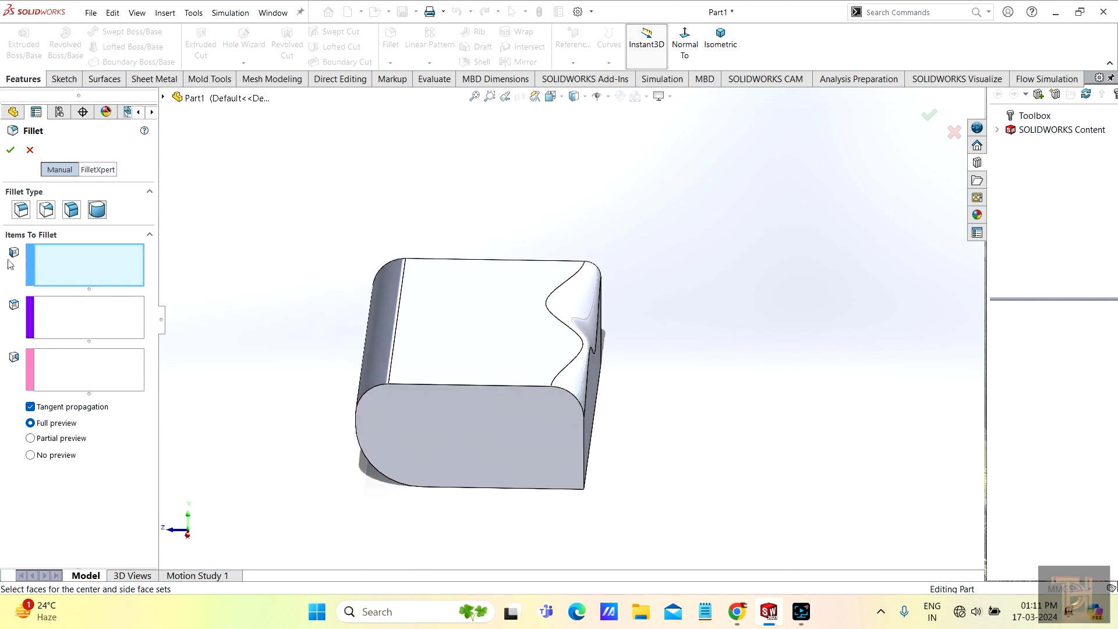
{"action": "left_click", "coordinate": [472, 350]}
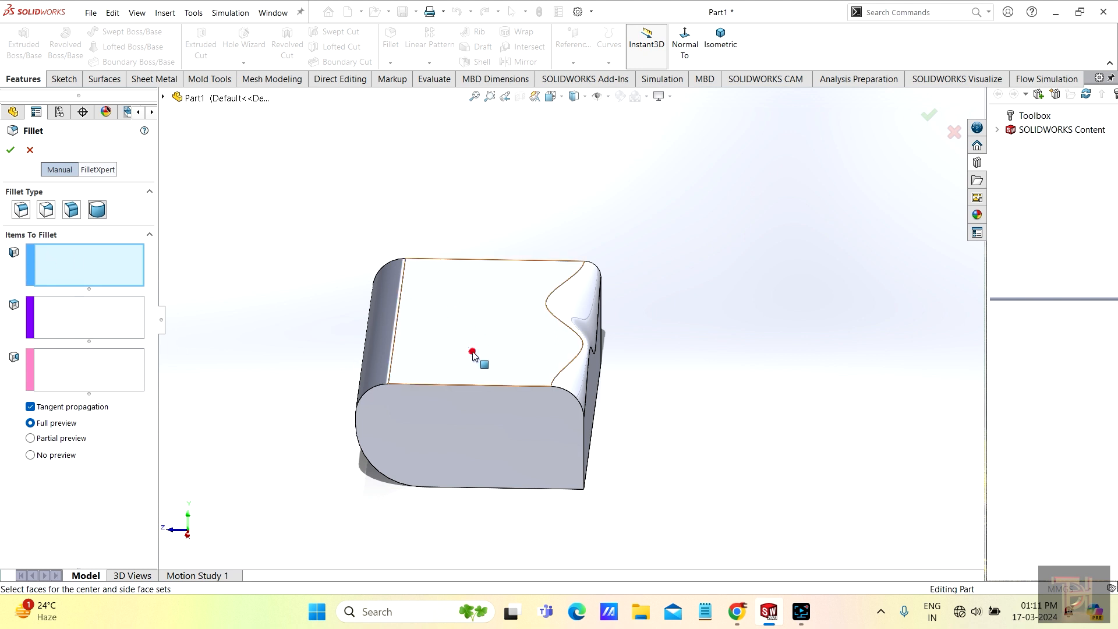
{"action": "left_click", "coordinate": [95, 324]}
{"action": "left_click", "coordinate": [460, 434]}
{"action": "middle_click_drag", "start_coordinate": [463, 443], "coordinate": [450, 379]}
{"action": "left_click", "coordinate": [37, 368]}
{"action": "left_click", "coordinate": [507, 461]}
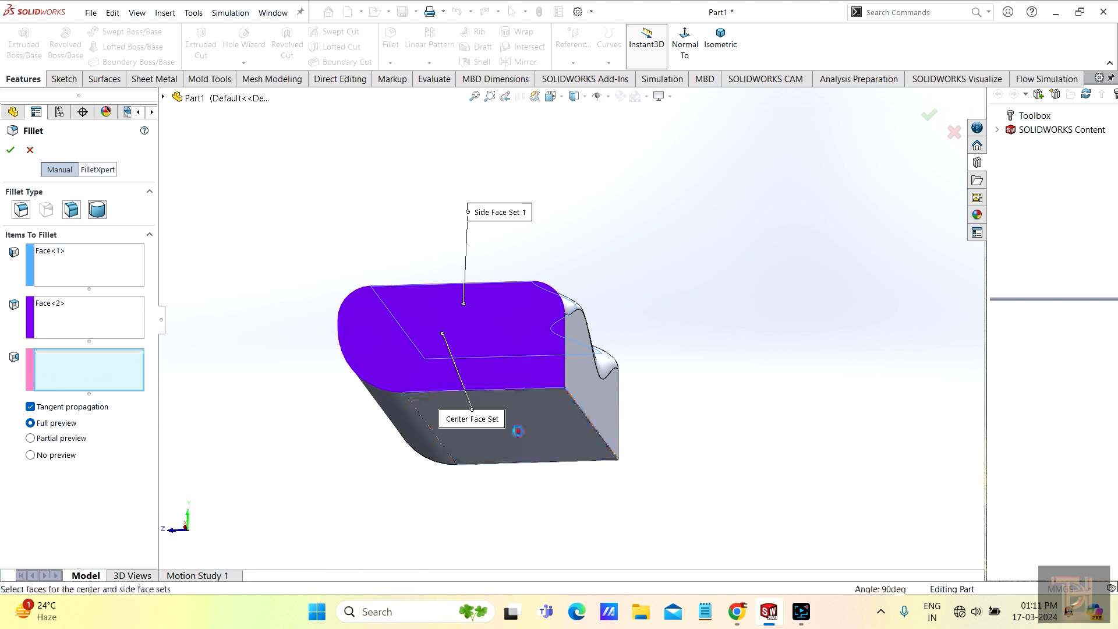
- Try to apply the full round fillet across the end face between the top and bottom faces
{"action": "middle_click_drag", "start_coordinate": [508, 466], "coordinate": [526, 512]}
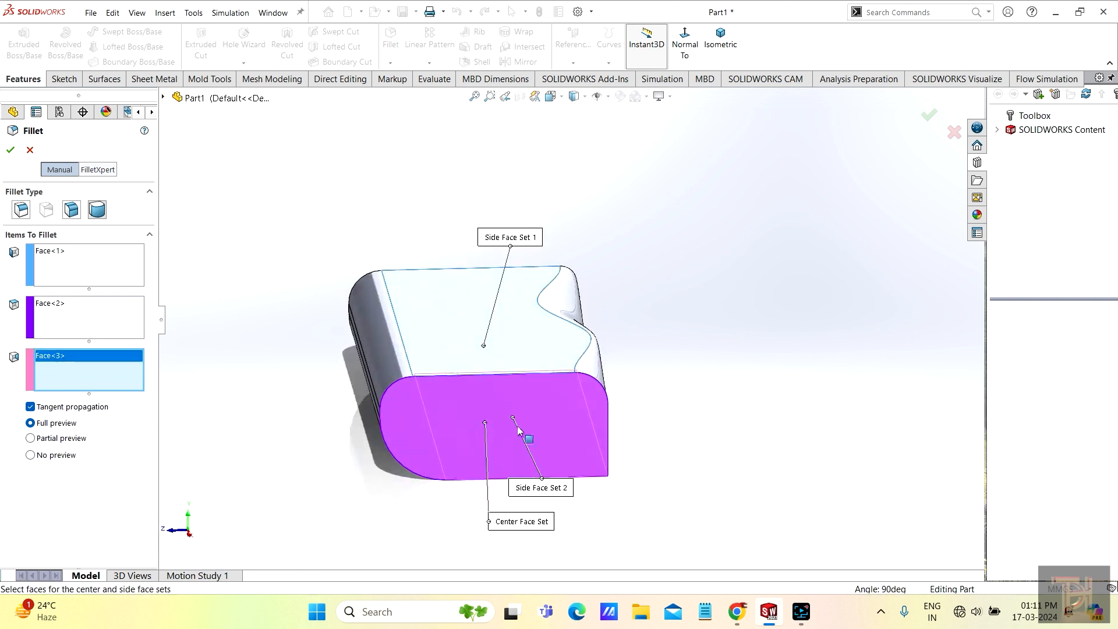
{"action": "mouse_move", "coordinate": [519, 430]}
{"action": "middle_mouse_down"}
{"action": "mouse_move", "coordinate": [514, 445]}
{"action": "mouse_move", "coordinate": [497, 420]}
{"action": "mouse_move", "coordinate": [446, 425]}
{"action": "mouse_move", "coordinate": [418, 460]}
{"action": "mouse_move", "coordinate": [426, 435]}
{"action": "middle_mouse_up"}
{"action": "middle_click_drag", "start_coordinate": [526, 424], "coordinate": [449, 443]}
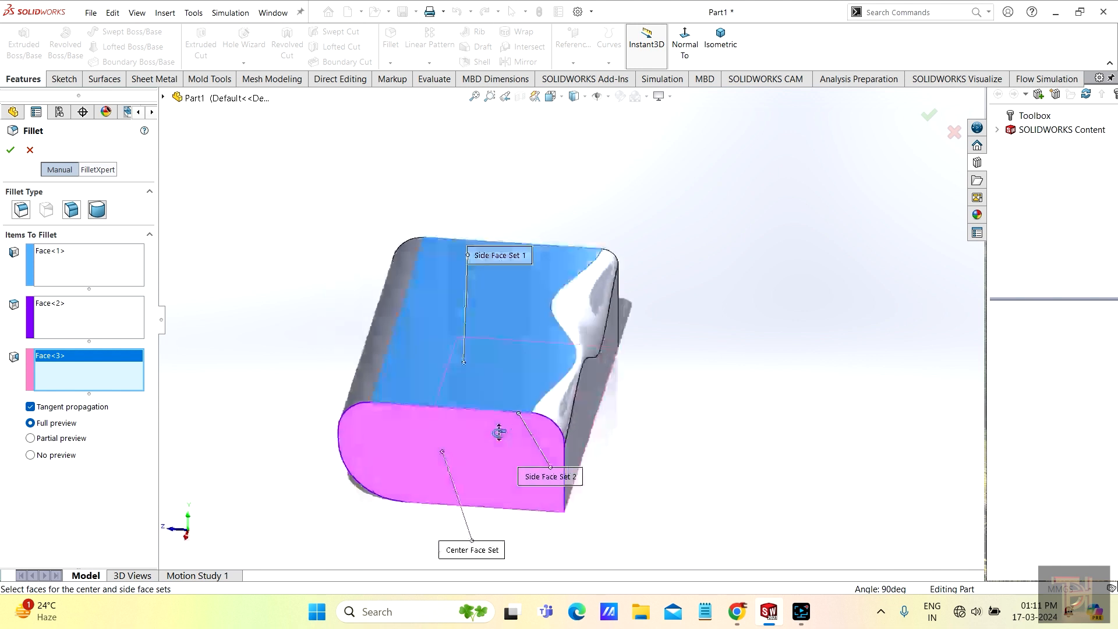
{"action": "middle_click_drag", "start_coordinate": [449, 351], "coordinate": [433, 389]}
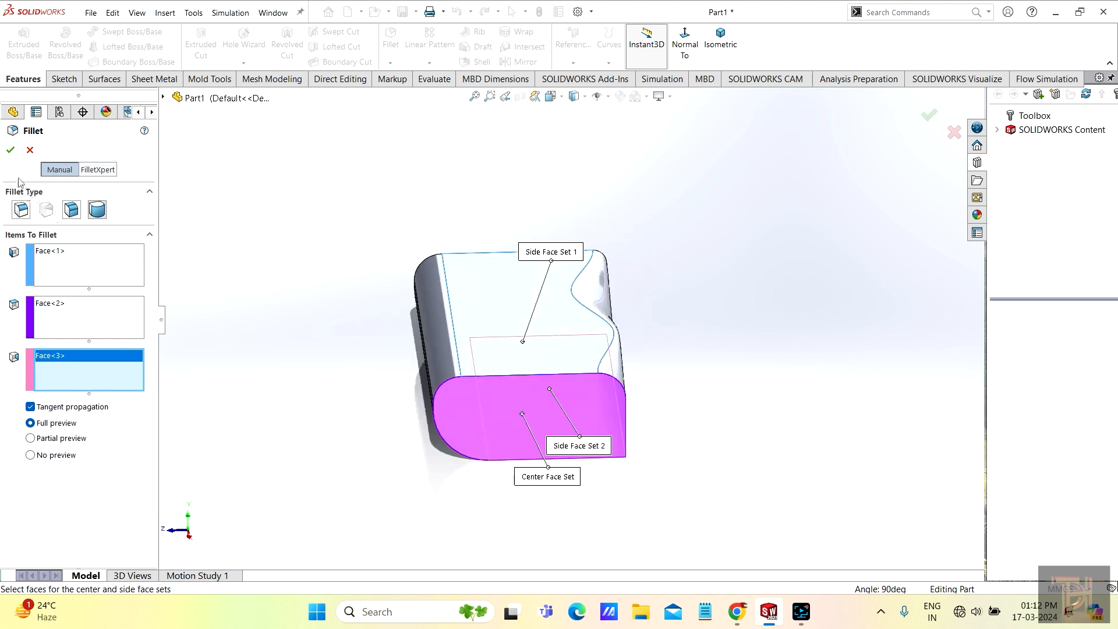
{"action": "left_click", "coordinate": [11, 150]}
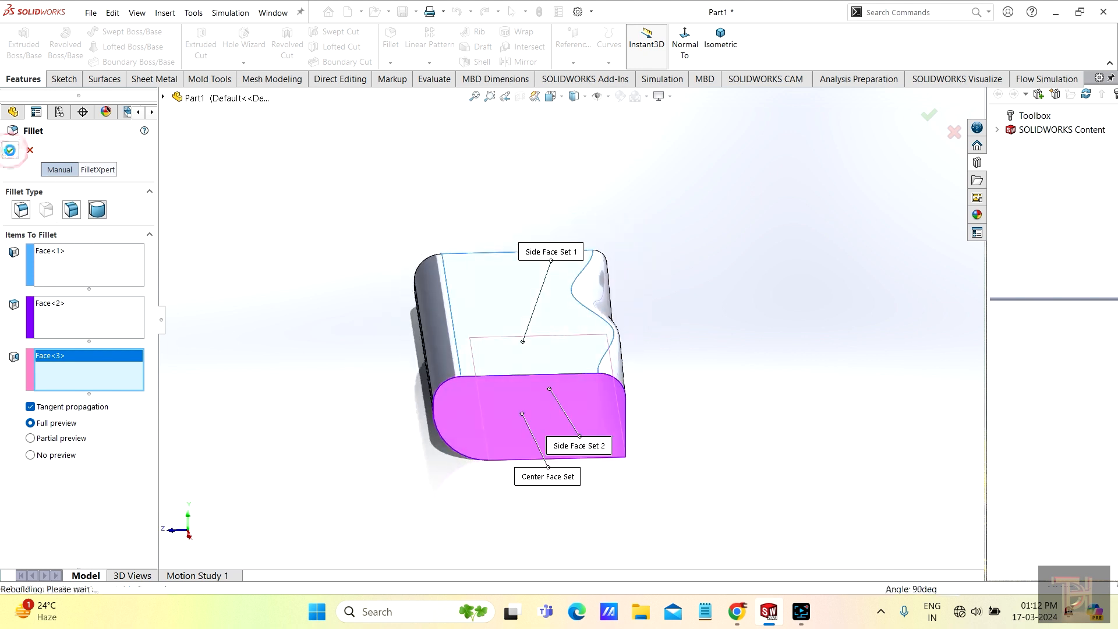
{"action": "left_click", "coordinate": [303, 282]}
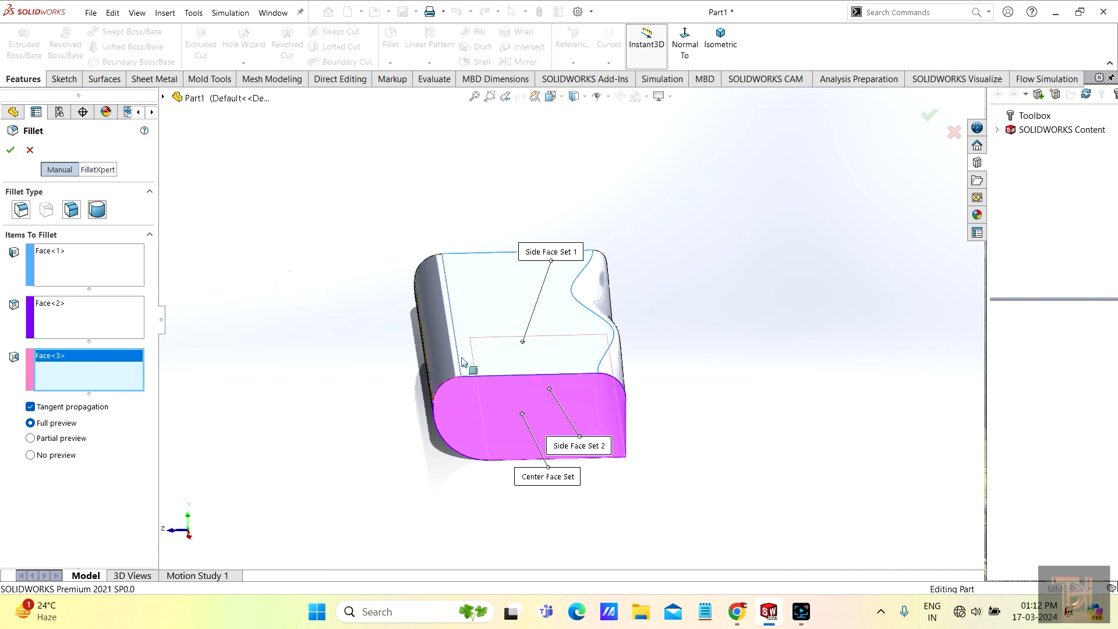
{"action": "scroll", "coordinate": [621, 361], "scroll_direction": "up", "scroll_amount": 1}
{"action": "scroll", "coordinate": [622, 361], "scroll_direction": "down", "scroll_amount": 2}
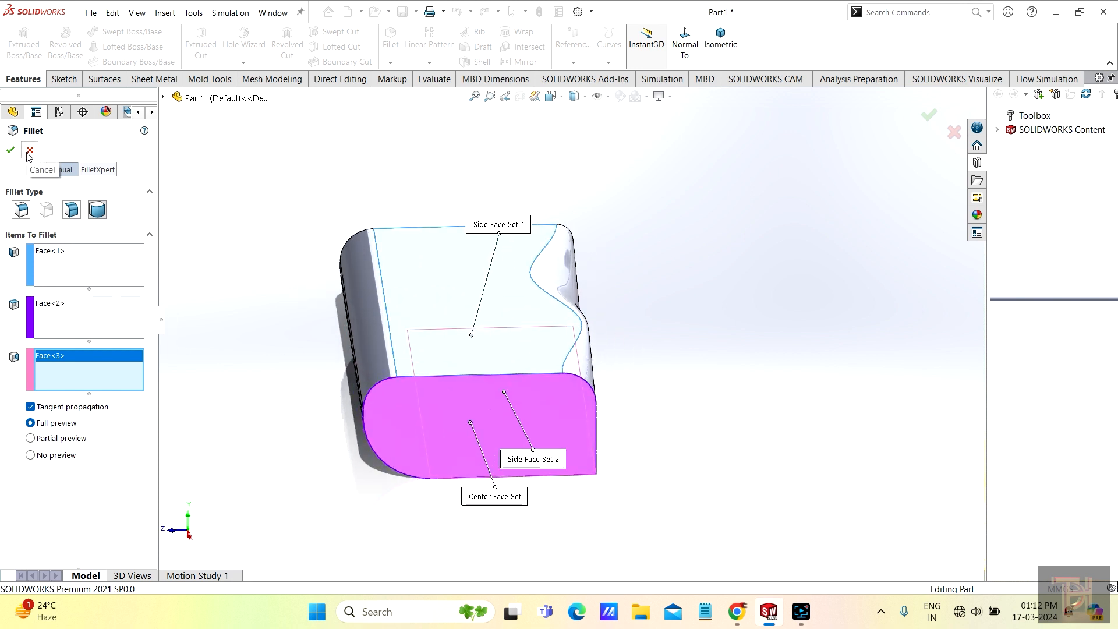
- Clear all three face sets of the full round fillet and cancel the fillet
{"action": "middle_click_drag", "start_coordinate": [564, 387], "coordinate": [662, 432]}
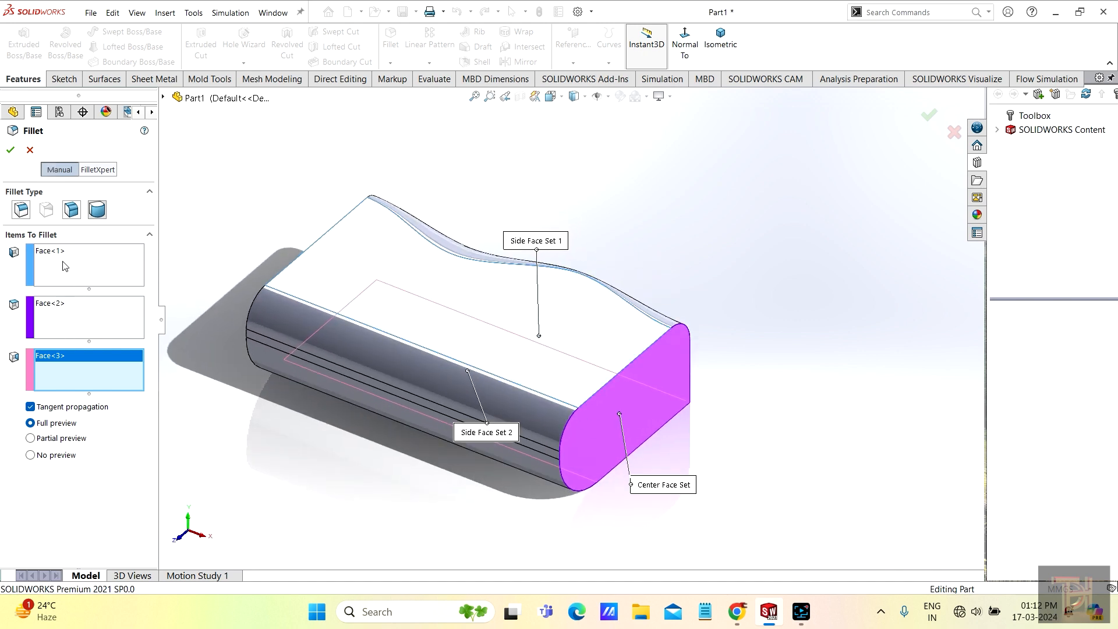
{"action": "right_click", "coordinate": [85, 265]}
{"action": "left_click", "coordinate": [96, 270]}
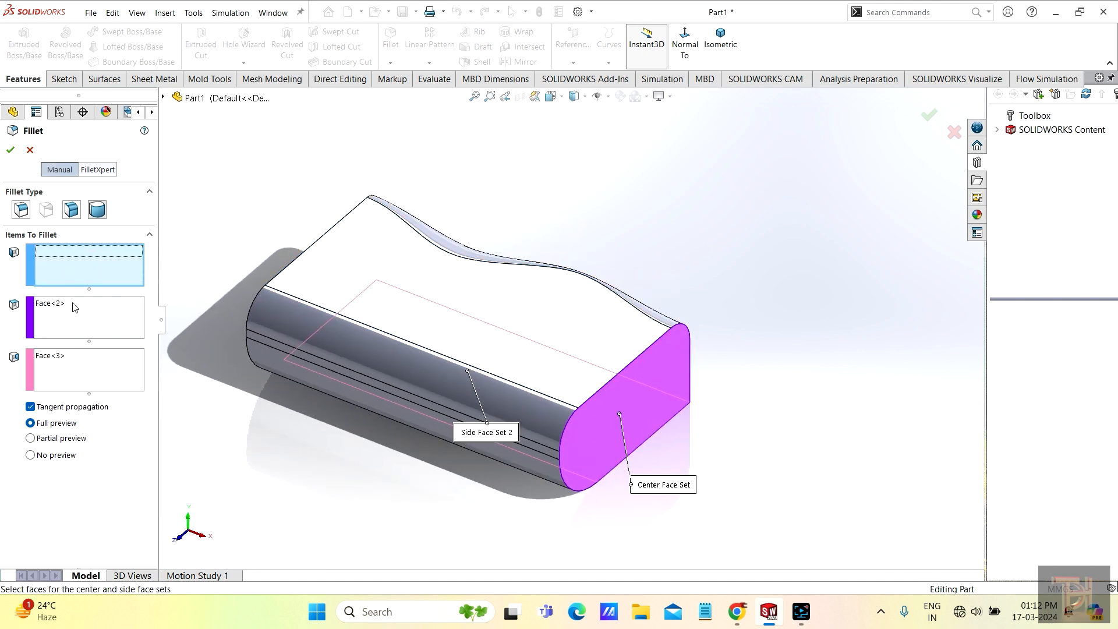
{"action": "middle_click_drag", "start_coordinate": [299, 387], "coordinate": [372, 399]}
{"action": "right_click", "coordinate": [46, 315]}
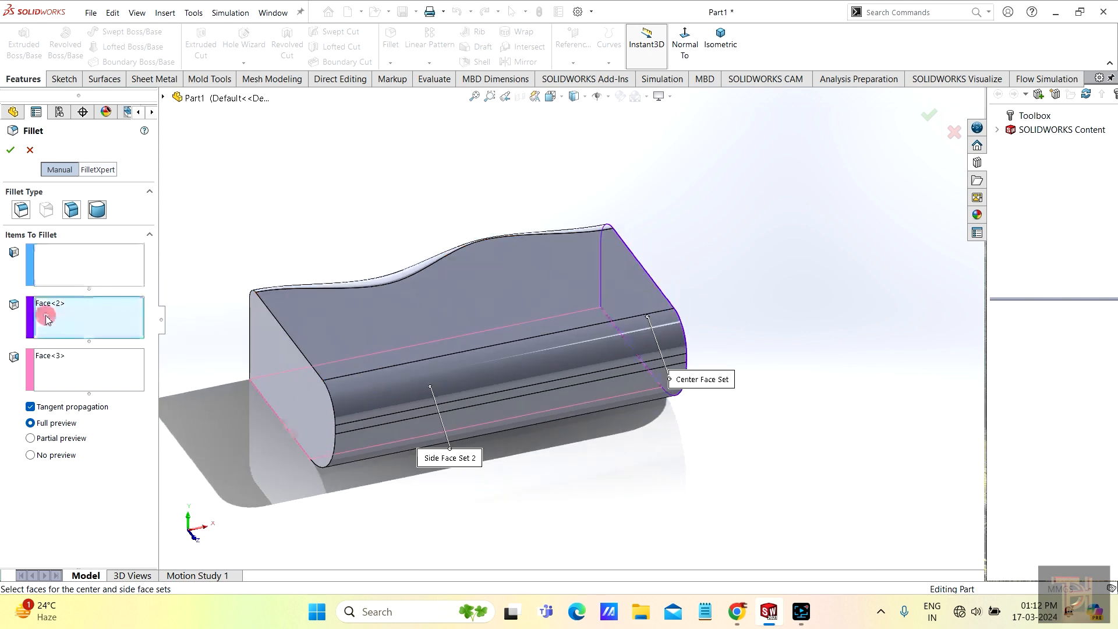
{"action": "left_click", "coordinate": [91, 325]}
{"action": "right_click", "coordinate": [74, 365]}
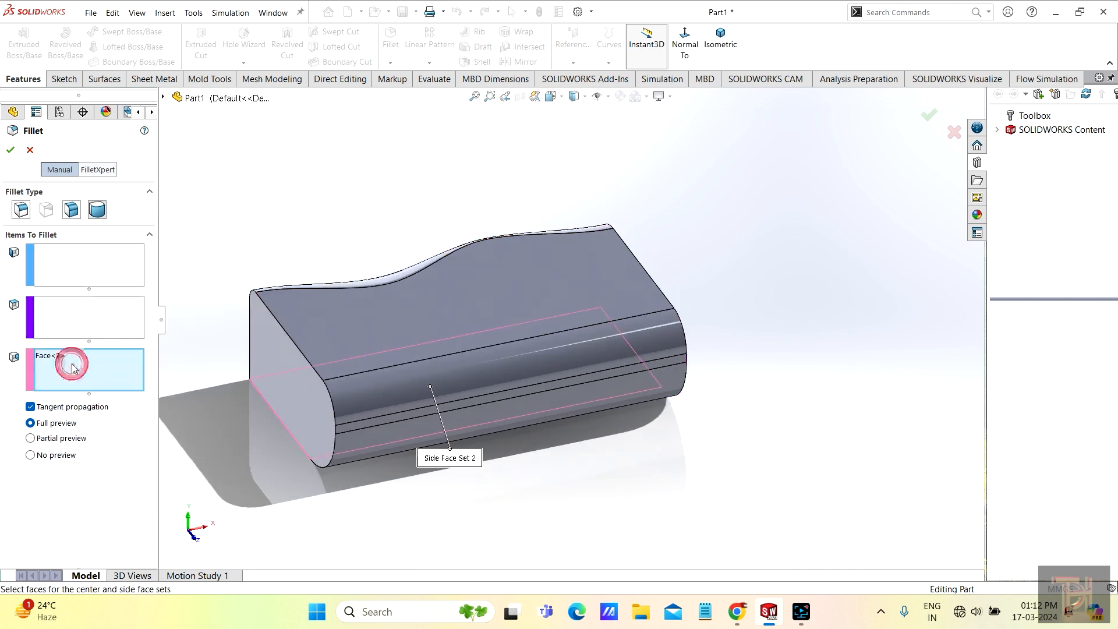
{"action": "left_click", "coordinate": [89, 373]}
{"action": "middle_click_drag", "start_coordinate": [244, 405], "coordinate": [411, 403]}
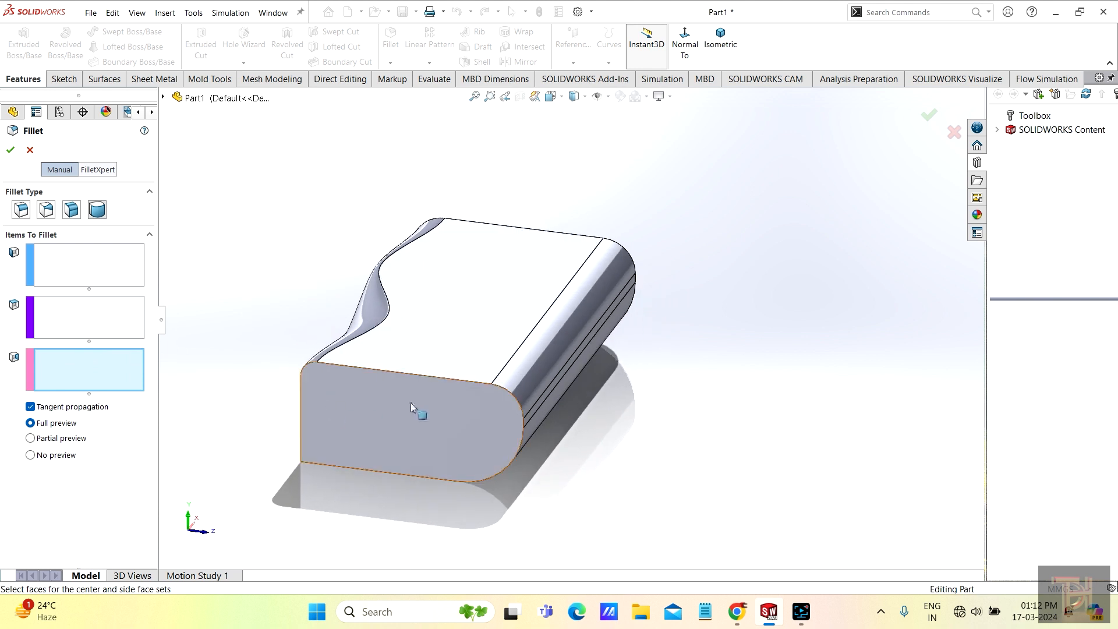
{"action": "middle_click_drag", "start_coordinate": [358, 438], "coordinate": [517, 330]}
{"action": "scroll", "coordinate": [517, 331], "scroll_direction": "up", "scroll_amount": 1}
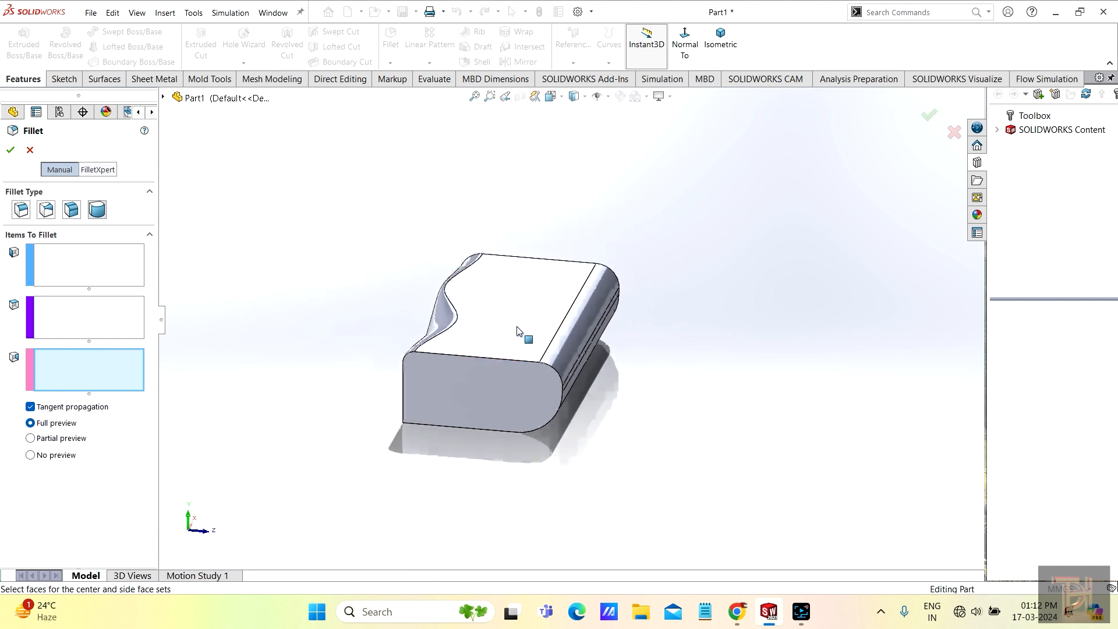
{"action": "scroll", "coordinate": [527, 311], "scroll_direction": "down", "scroll_amount": 1}
{"action": "scroll", "coordinate": [526, 332], "scroll_direction": "up", "scroll_amount": 1}
{"action": "scroll", "coordinate": [526, 332], "scroll_direction": "down", "scroll_amount": 1}
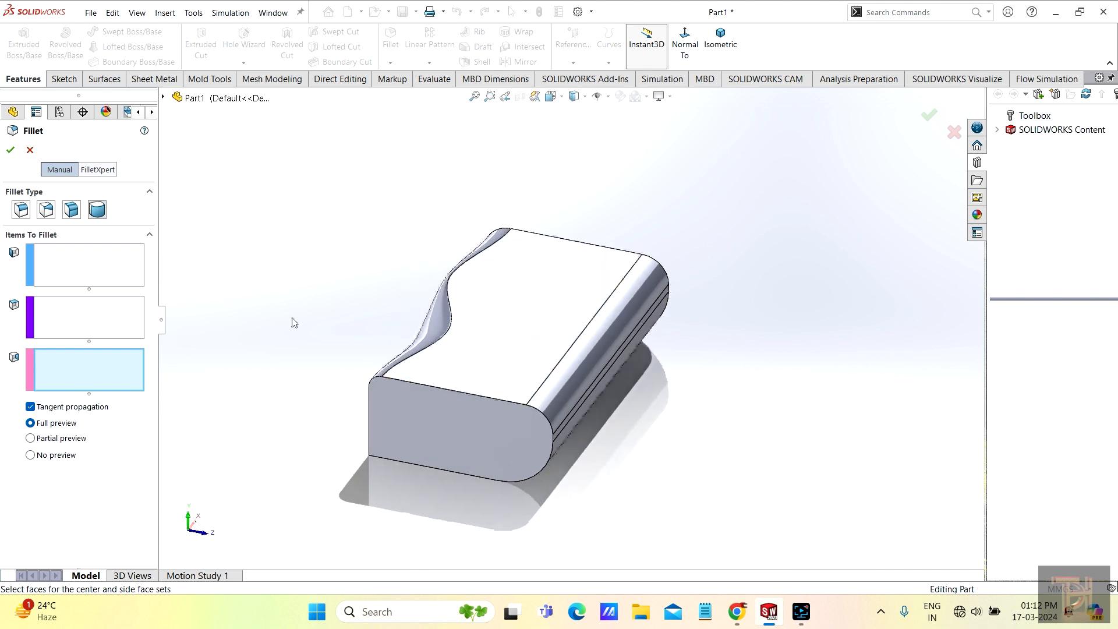
{"action": "left_click", "coordinate": [28, 150]}
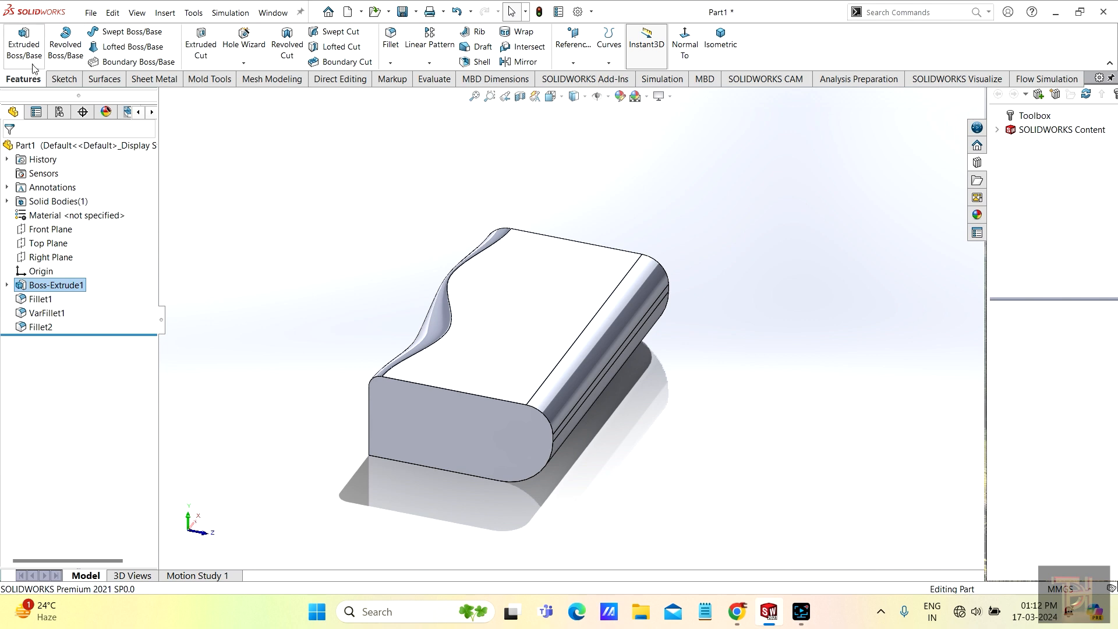
- Start a sketch on the block's top face and draw a narrow center rectangle centred on the origin
{"action": "left_click", "coordinate": [537, 331]}
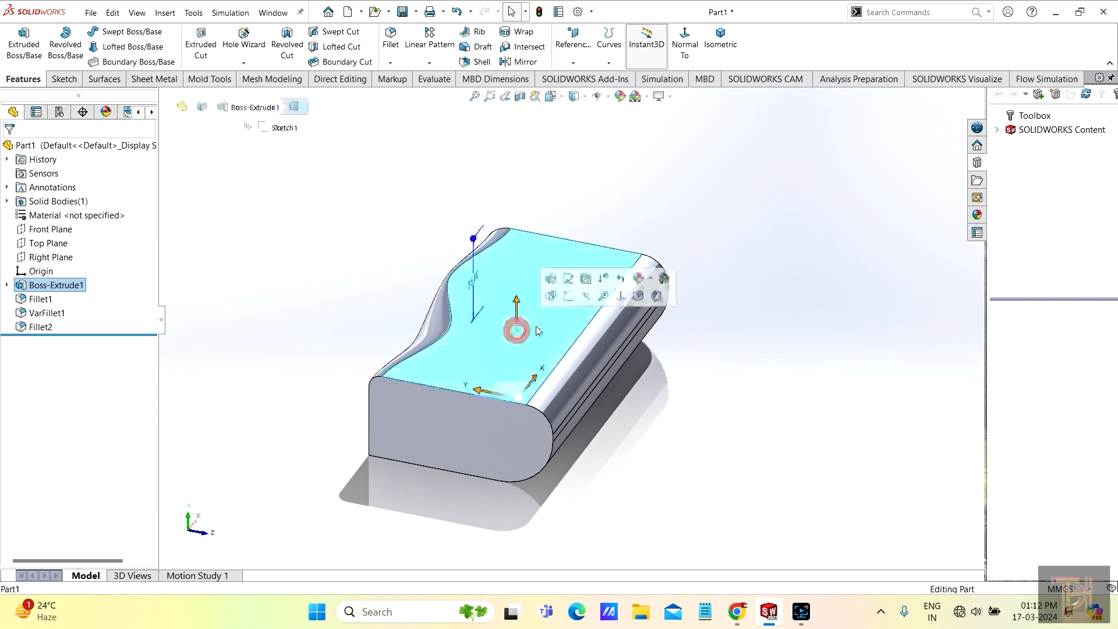
{"action": "left_click", "coordinate": [586, 296]}
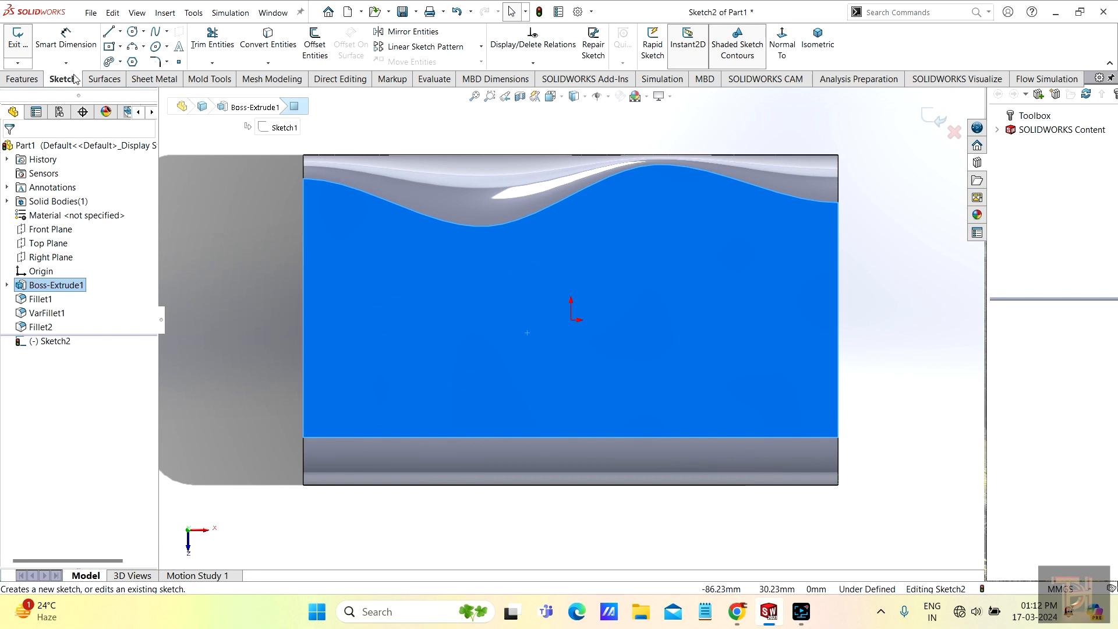
{"action": "left_click", "coordinate": [109, 47]}
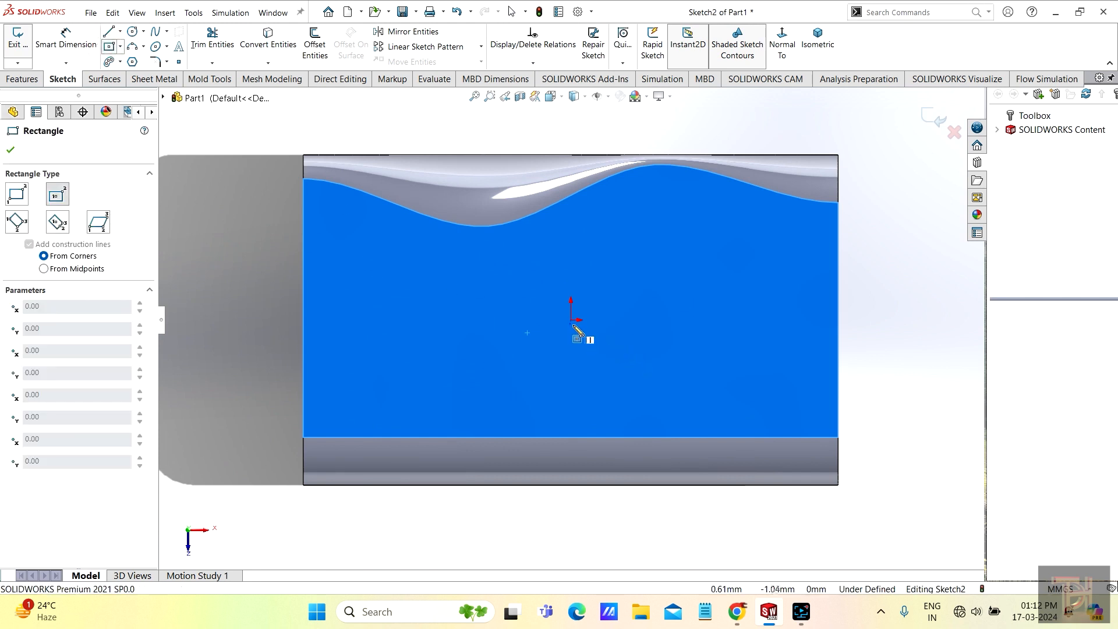
{"action": "left_click", "coordinate": [571, 321]}
{"action": "left_click", "coordinate": [598, 262]}
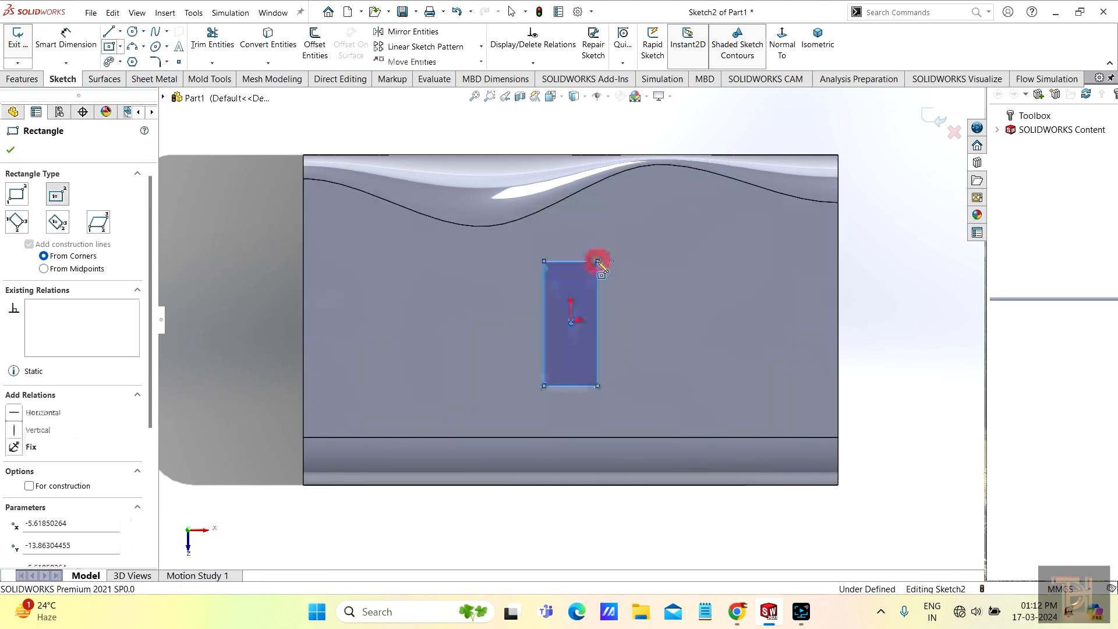
{"action": "left_click", "coordinate": [12, 151]}
{"action": "left_click", "coordinate": [21, 79]}
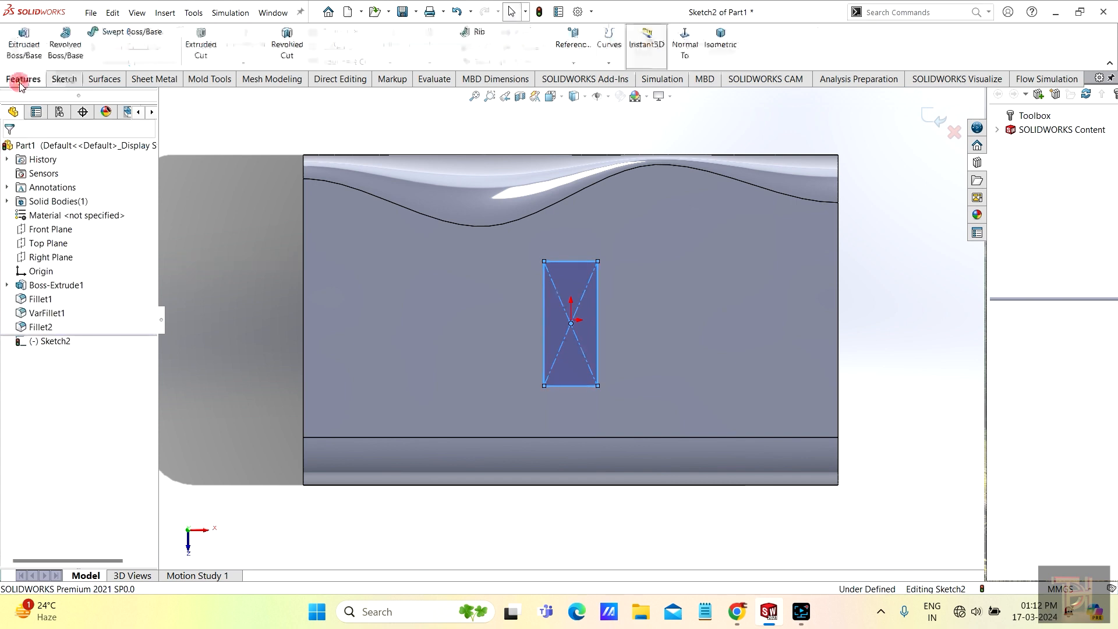
- Make an extruded cut of the rectangular sketch down through the block
{"action": "left_click", "coordinate": [200, 38]}
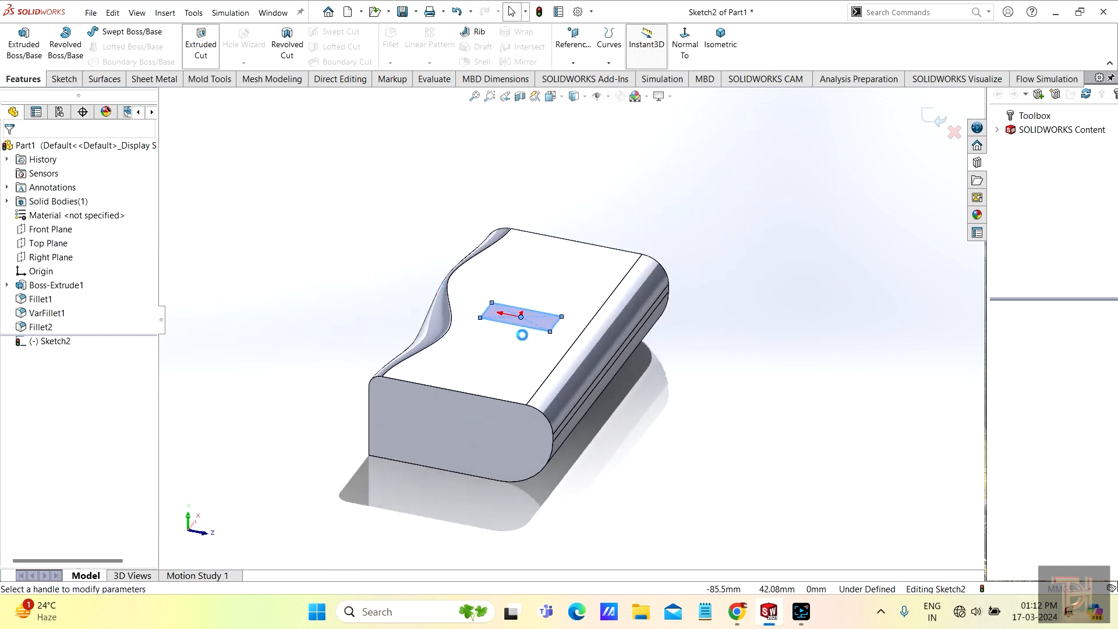
{"action": "left_click", "coordinate": [10, 150]}
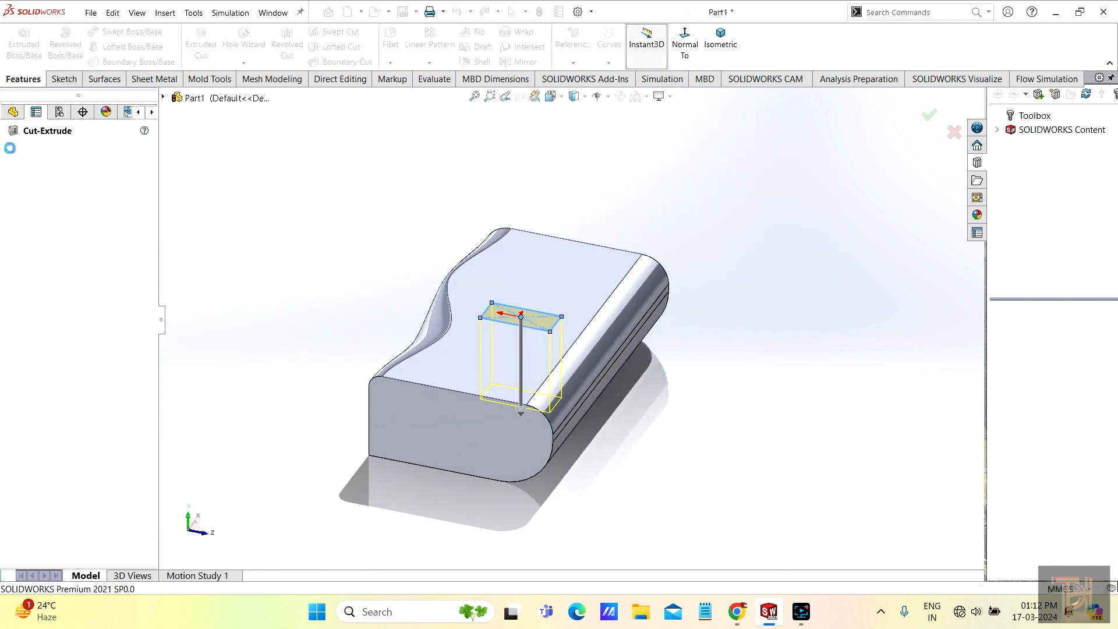
{"action": "middle_click_drag", "start_coordinate": [645, 373], "coordinate": [589, 461]}
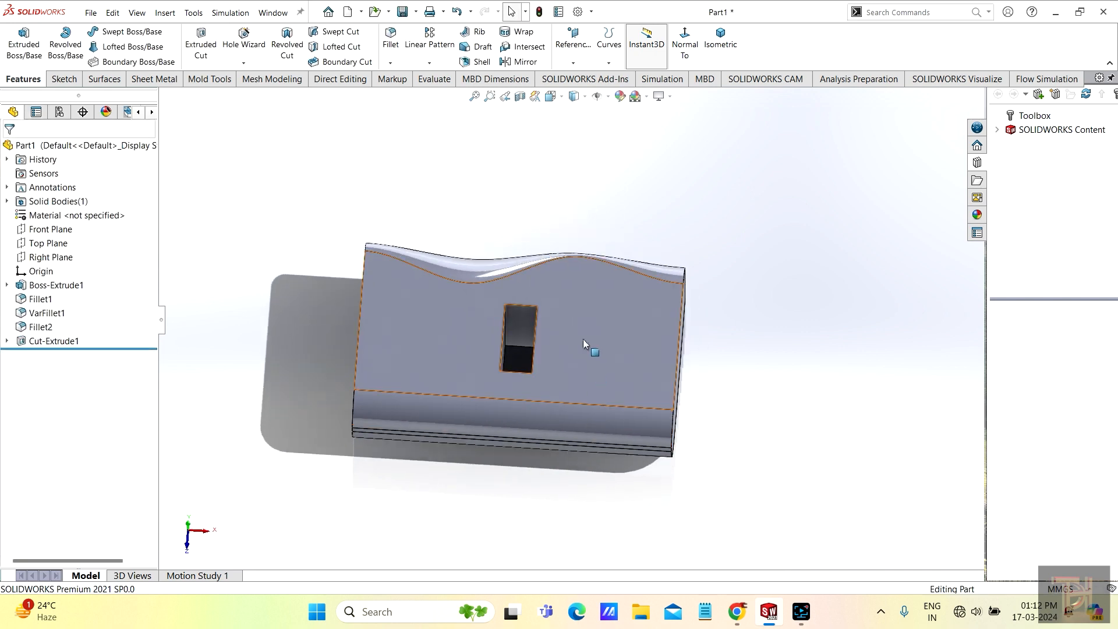
{"action": "middle_click_drag", "start_coordinate": [583, 339], "coordinate": [543, 317]}
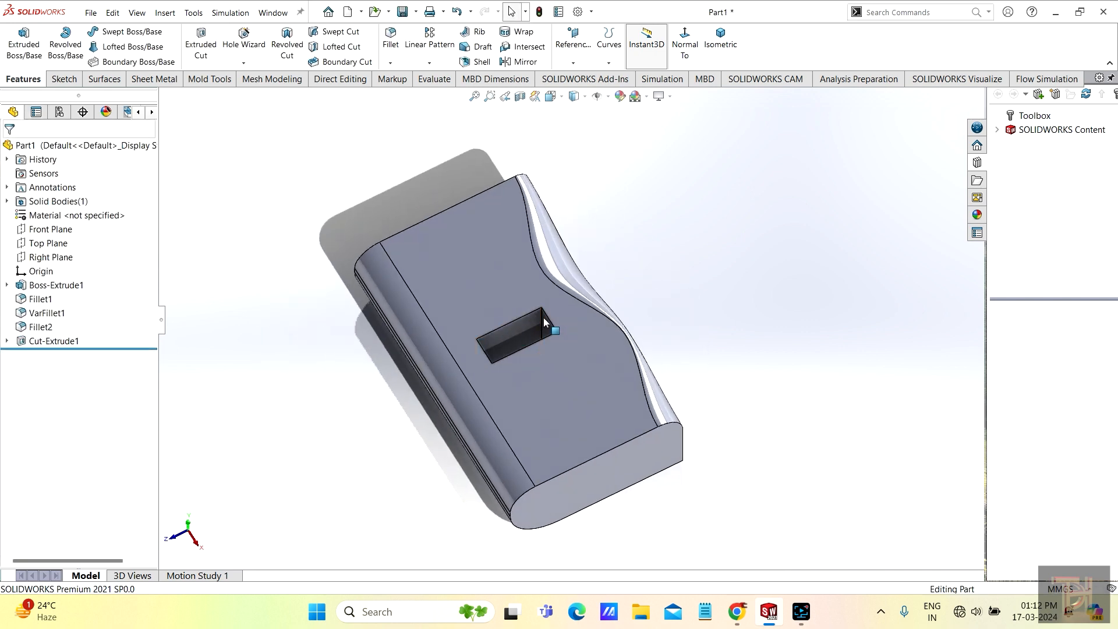
- Start a full round fillet with the top face as side set 1, the slot's long inner wall as center set and the bottom face as side set 2
{"action": "left_click", "coordinate": [390, 39]}
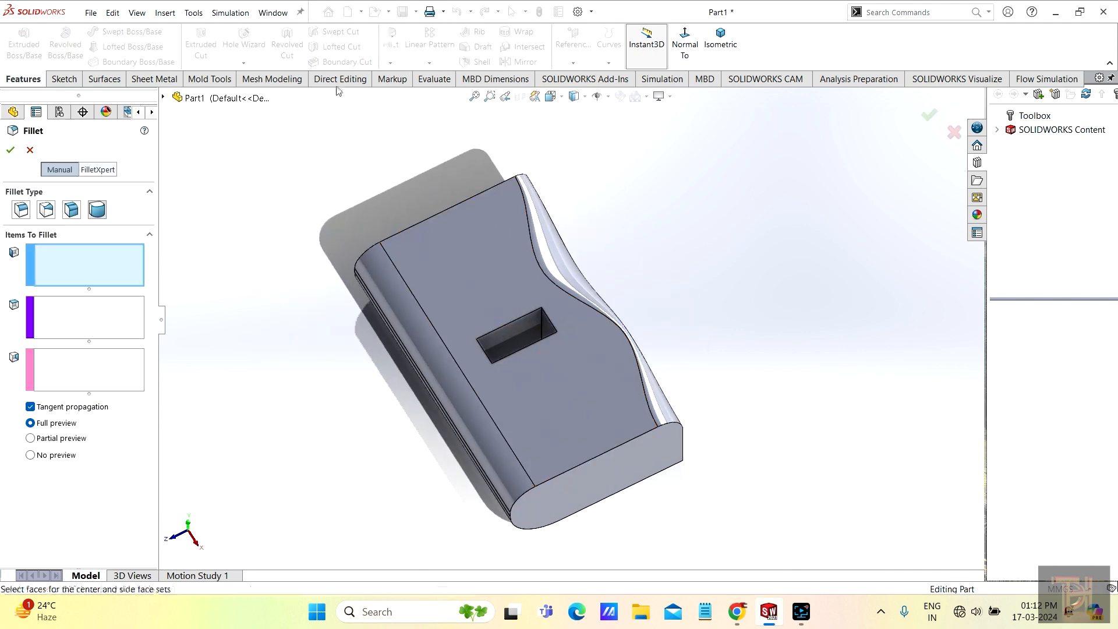
{"action": "left_click", "coordinate": [516, 317]}
{"action": "left_click", "coordinate": [126, 315]}
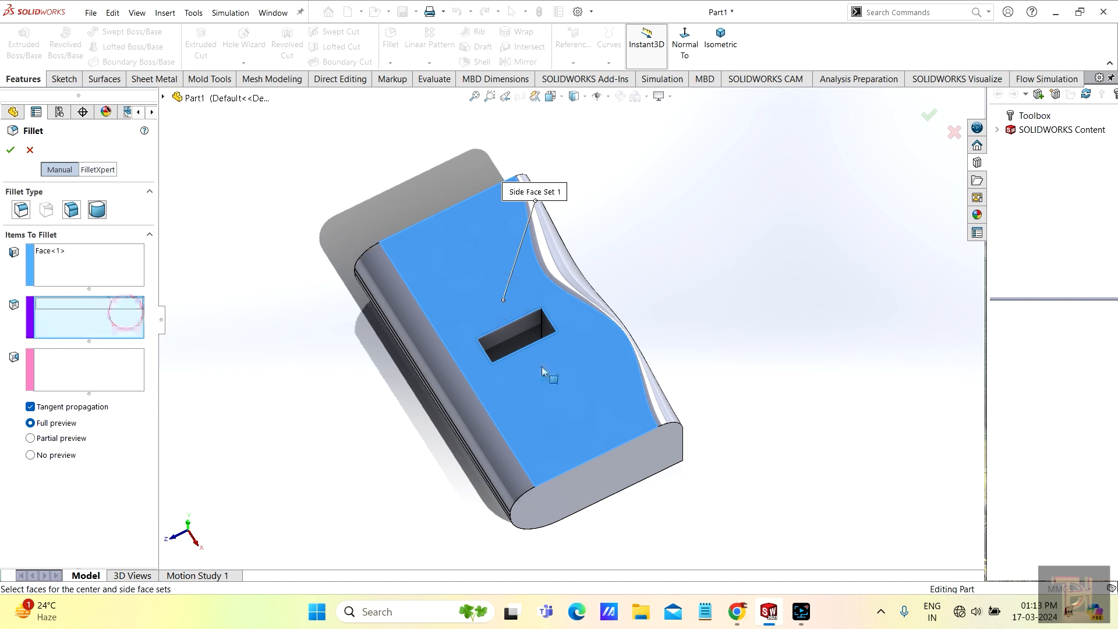
{"action": "left_click", "coordinate": [515, 337]}
{"action": "middle_click_drag", "start_coordinate": [516, 337], "coordinate": [523, 193]}
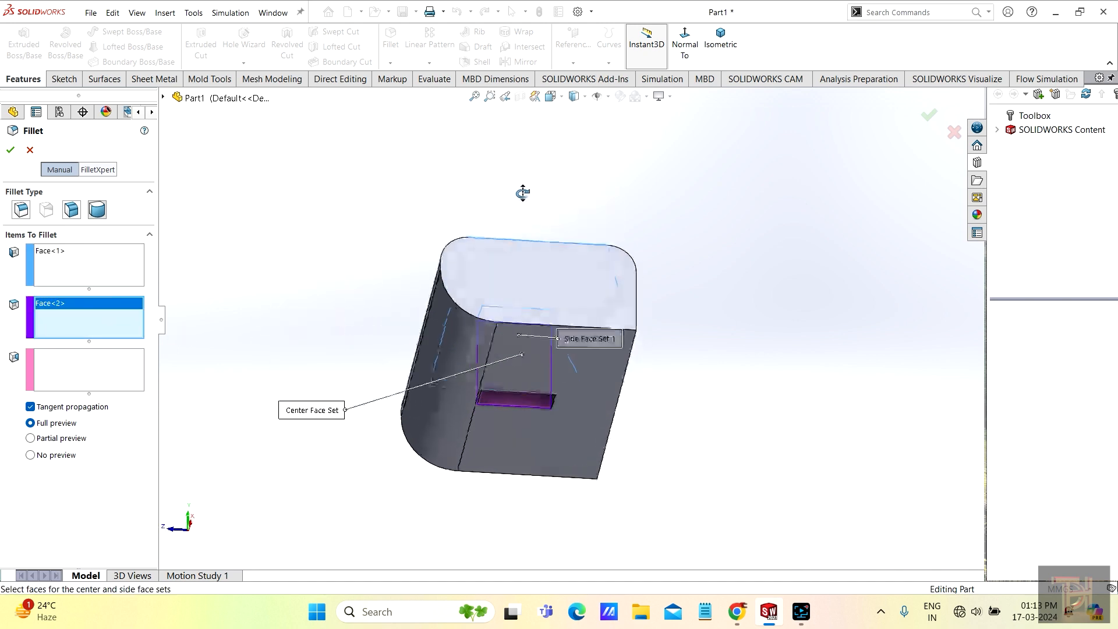
{"action": "middle_click_drag", "start_coordinate": [547, 399], "coordinate": [521, 355]}
{"action": "left_click", "coordinate": [97, 370]}
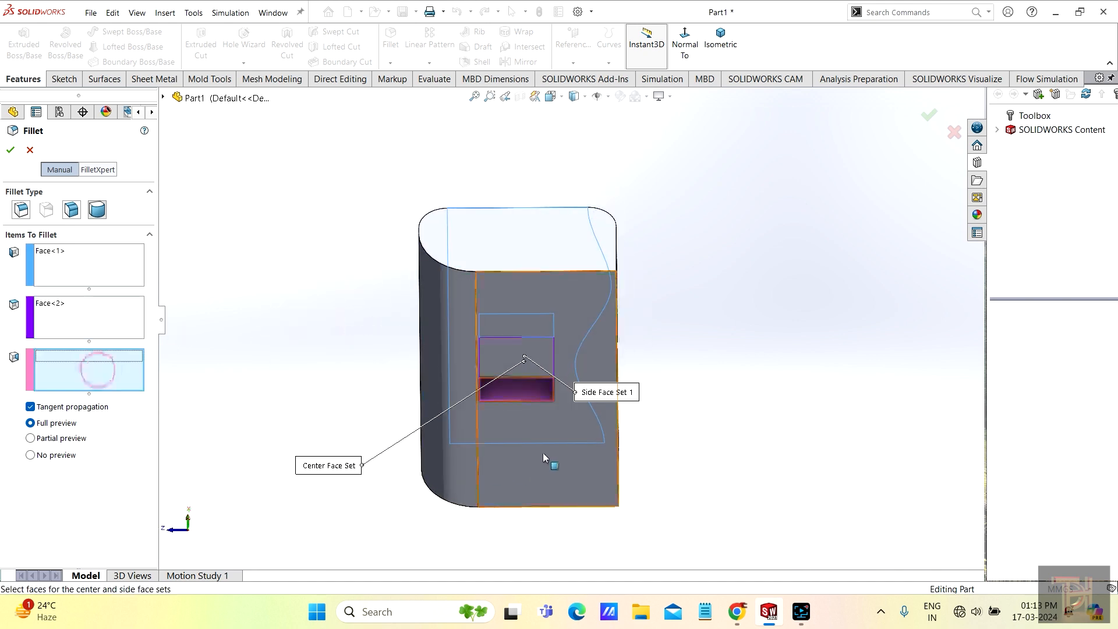
{"action": "left_click", "coordinate": [528, 438]}
{"action": "middle_click_drag", "start_coordinate": [532, 442], "coordinate": [542, 501]}
{"action": "scroll", "coordinate": [531, 320], "scroll_direction": "down", "scroll_amount": 3}
{"action": "middle_click_drag", "start_coordinate": [530, 326], "coordinate": [425, 421]}
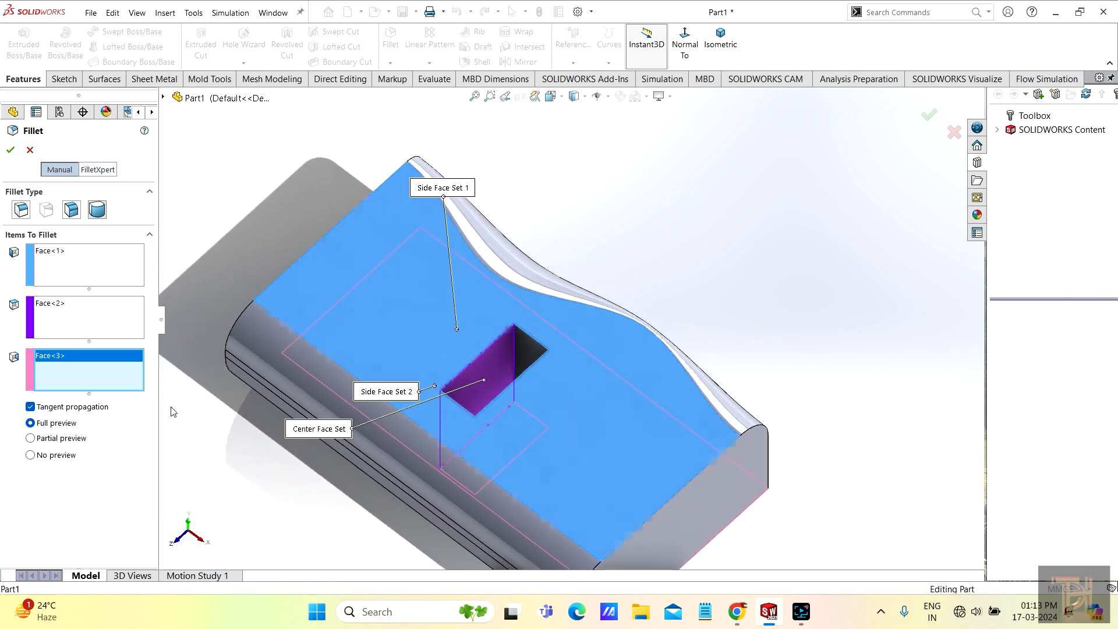
- Turn off tangent propagation, apply the full round fillet to the slot's inner wall and inspect the rounded opening
{"action": "left_click", "coordinate": [36, 410]}
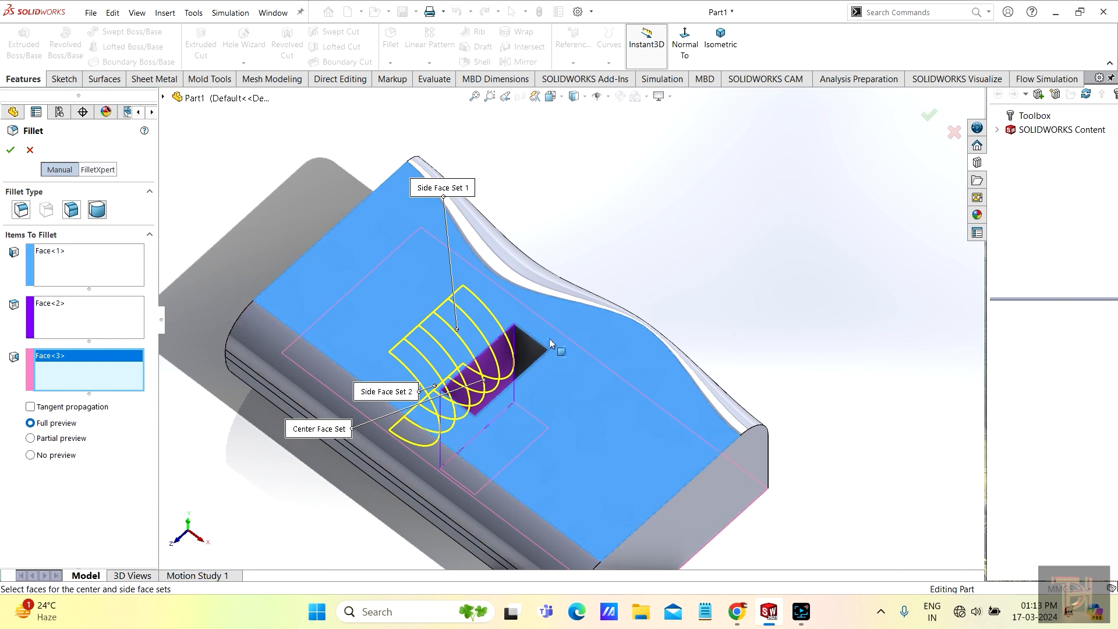
{"action": "middle_click_drag", "start_coordinate": [550, 339], "coordinate": [326, 361]}
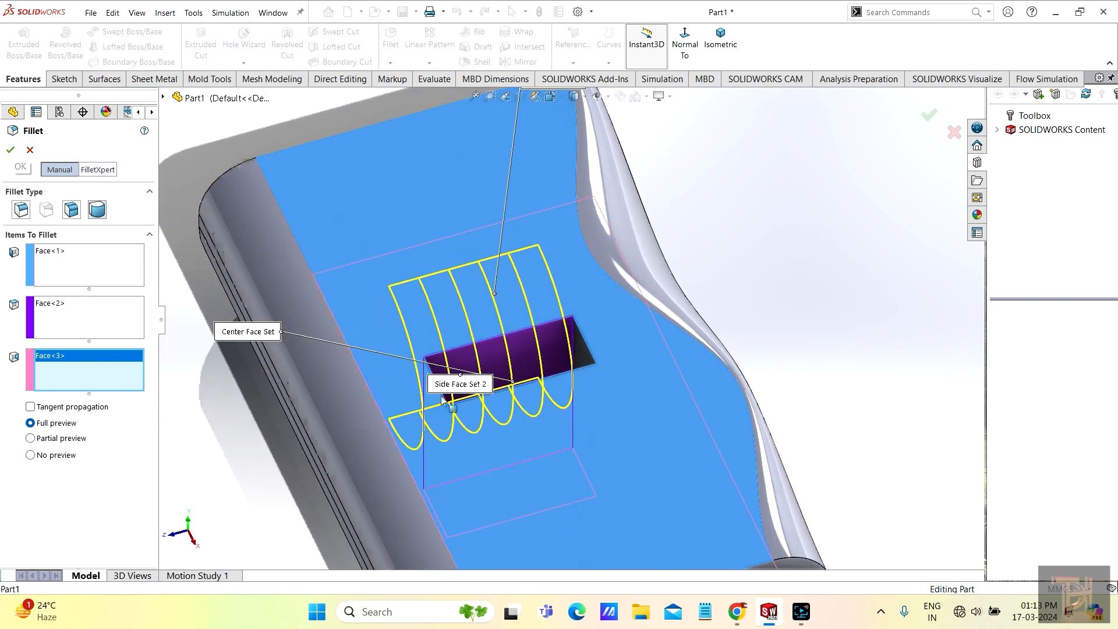
{"action": "scroll", "coordinate": [399, 406], "scroll_direction": "up", "scroll_amount": 1}
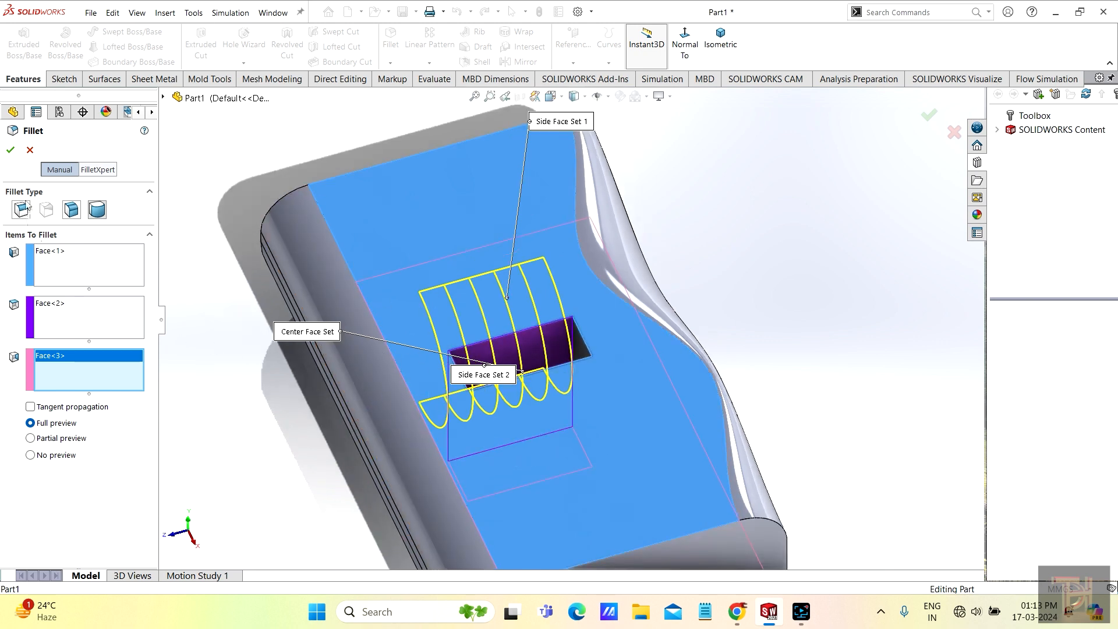
{"action": "left_click", "coordinate": [10, 151]}
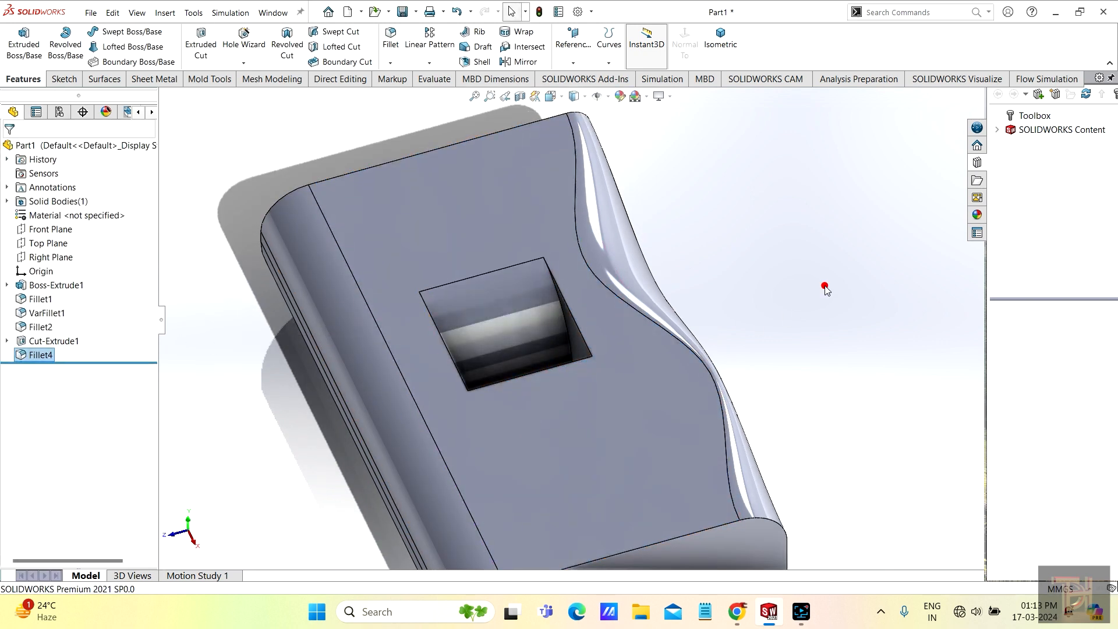
{"action": "left_click", "coordinate": [823, 285]}
{"action": "middle_click_drag", "start_coordinate": [793, 431], "coordinate": [575, 325]}
{"action": "middle_click_drag", "start_coordinate": [720, 442], "coordinate": [627, 530]}
{"action": "scroll", "coordinate": [581, 319], "scroll_direction": "down", "scroll_amount": 1}
{"action": "scroll", "coordinate": [581, 320], "scroll_direction": "down", "scroll_amount": 1}
{"action": "scroll", "coordinate": [573, 338], "scroll_direction": "up", "scroll_amount": 1}
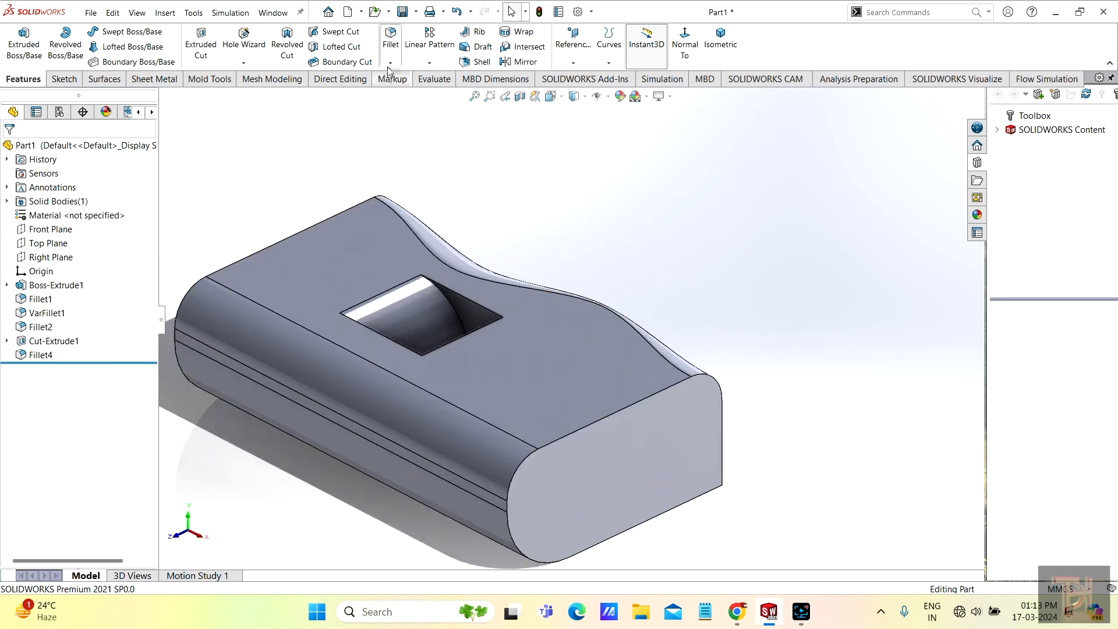
{"action": "scroll", "coordinate": [569, 319], "scroll_direction": "up", "scroll_amount": 3}
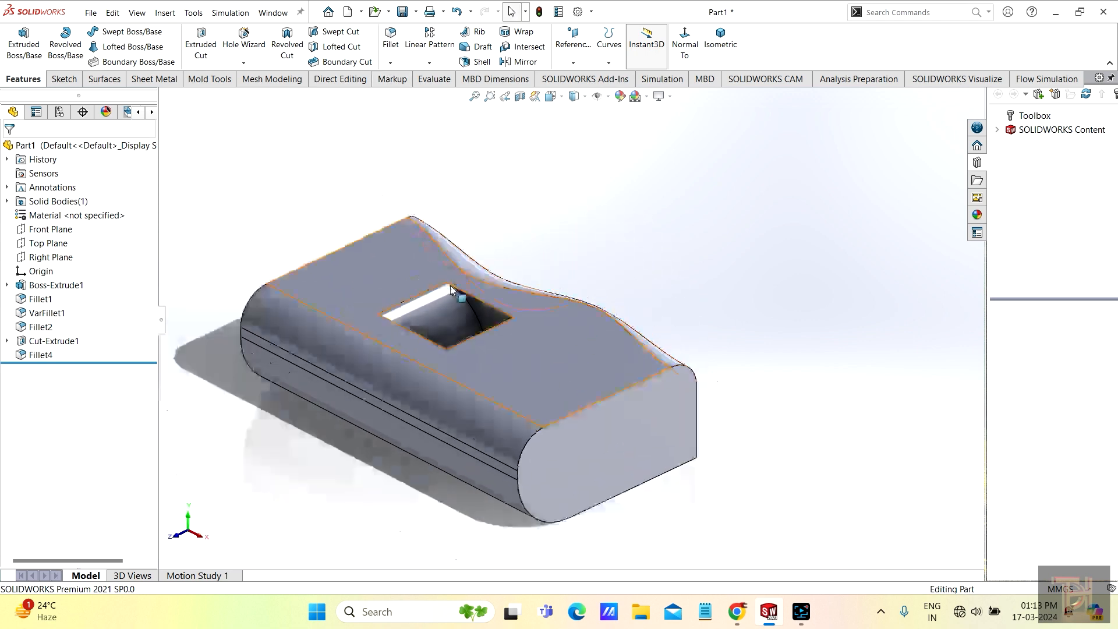
- Start another full round fillet and clear the top, end and bottom faces collected together in side face set 1
{"action": "left_click", "coordinate": [389, 38]}
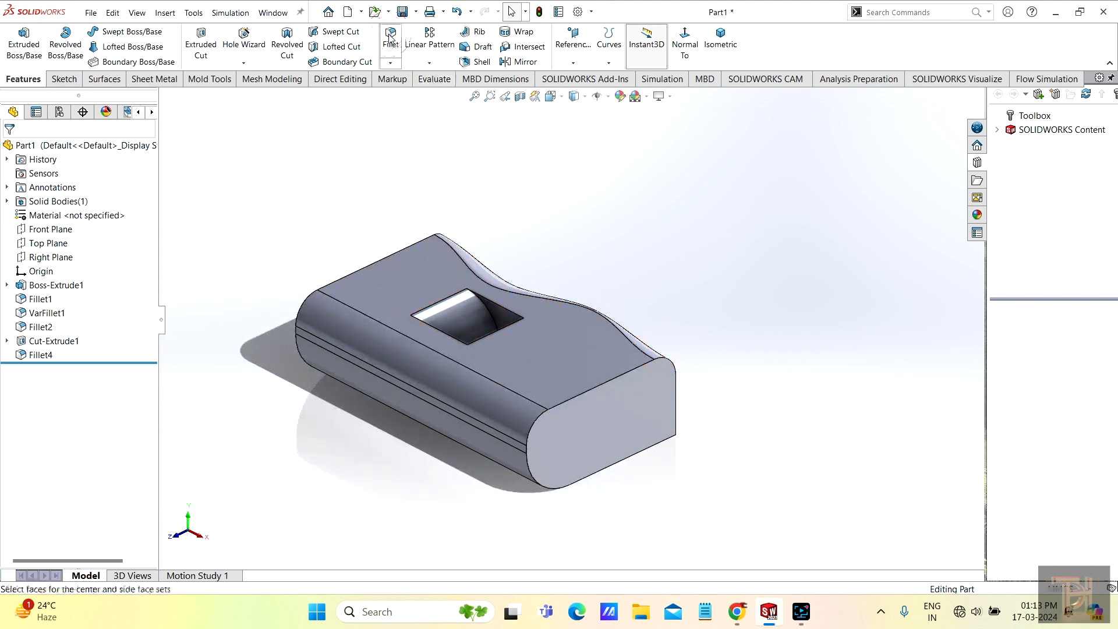
{"action": "left_click", "coordinate": [569, 365]}
{"action": "left_click", "coordinate": [611, 428]}
{"action": "middle_click_drag", "start_coordinate": [640, 497], "coordinate": [568, 523]}
{"action": "left_click", "coordinate": [547, 375]}
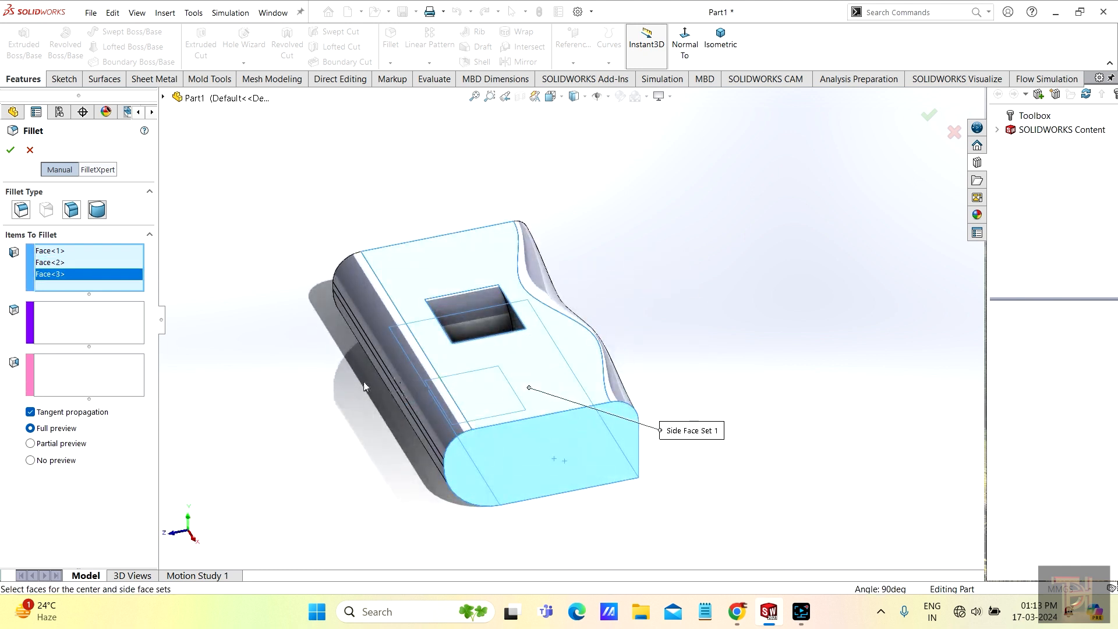
{"action": "right_click", "coordinate": [58, 266]}
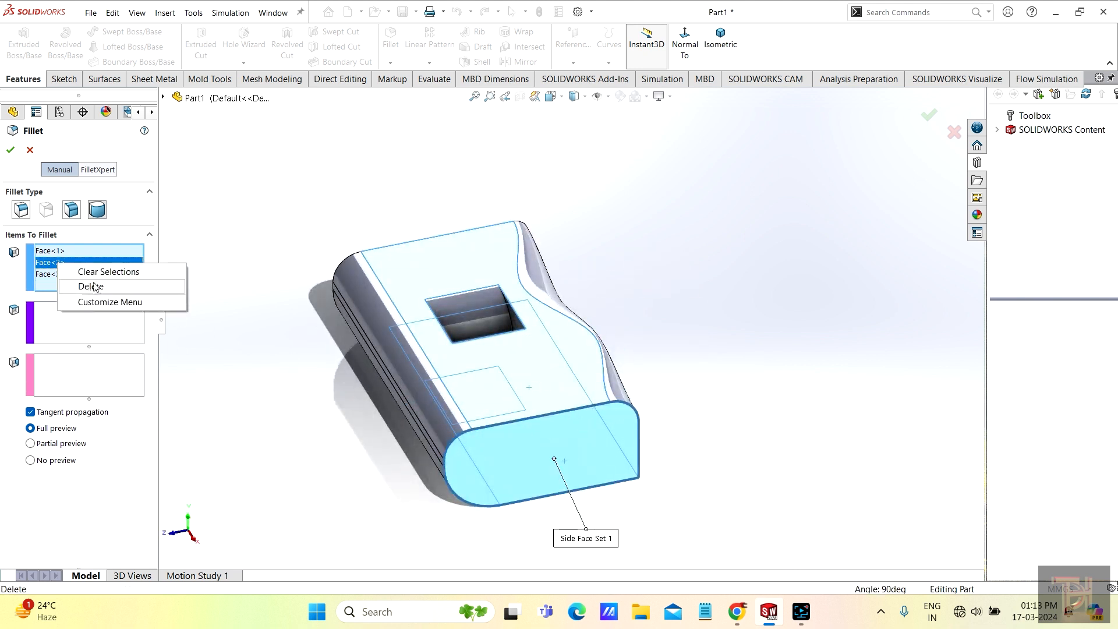
{"action": "left_click", "coordinate": [95, 269]}
- Assign the top face to side set 1, the end face to the center set and the bottom face to side set 2, with tangent propagation off
{"action": "left_click", "coordinate": [507, 387]}
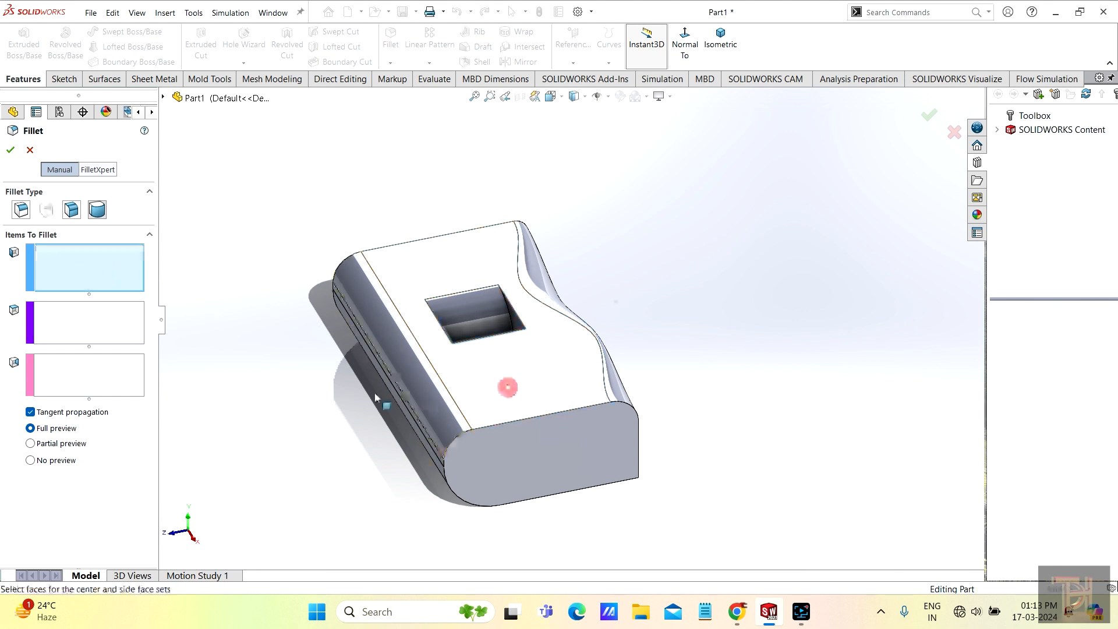
{"action": "left_click", "coordinate": [556, 444]}
{"action": "middle_click_drag", "start_coordinate": [581, 499], "coordinate": [561, 386]}
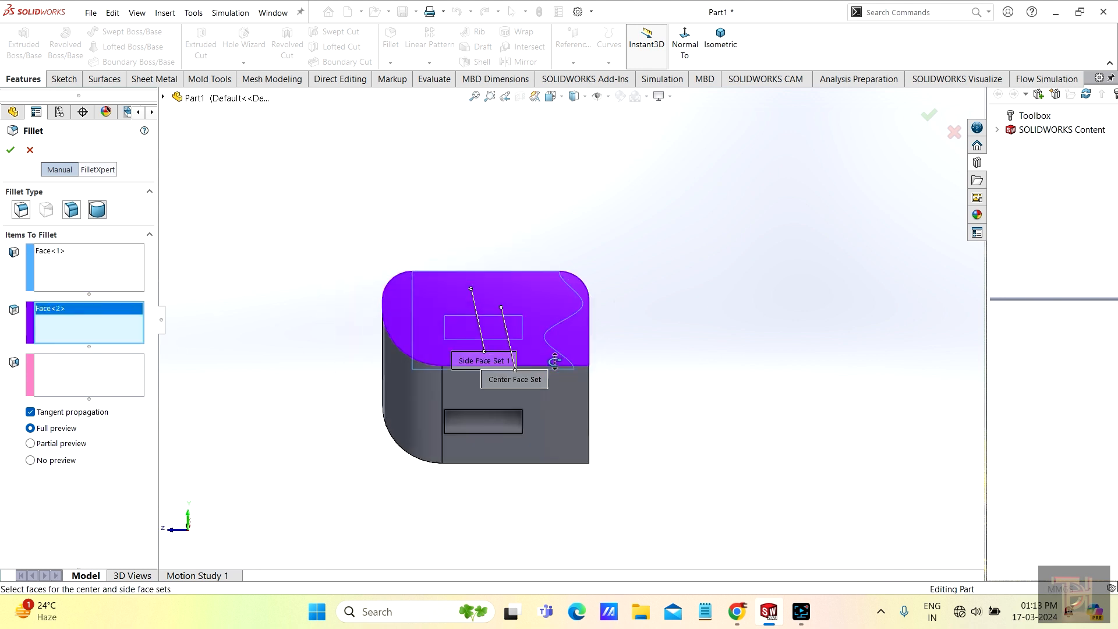
{"action": "left_click", "coordinate": [115, 364]}
{"action": "left_click", "coordinate": [551, 399]}
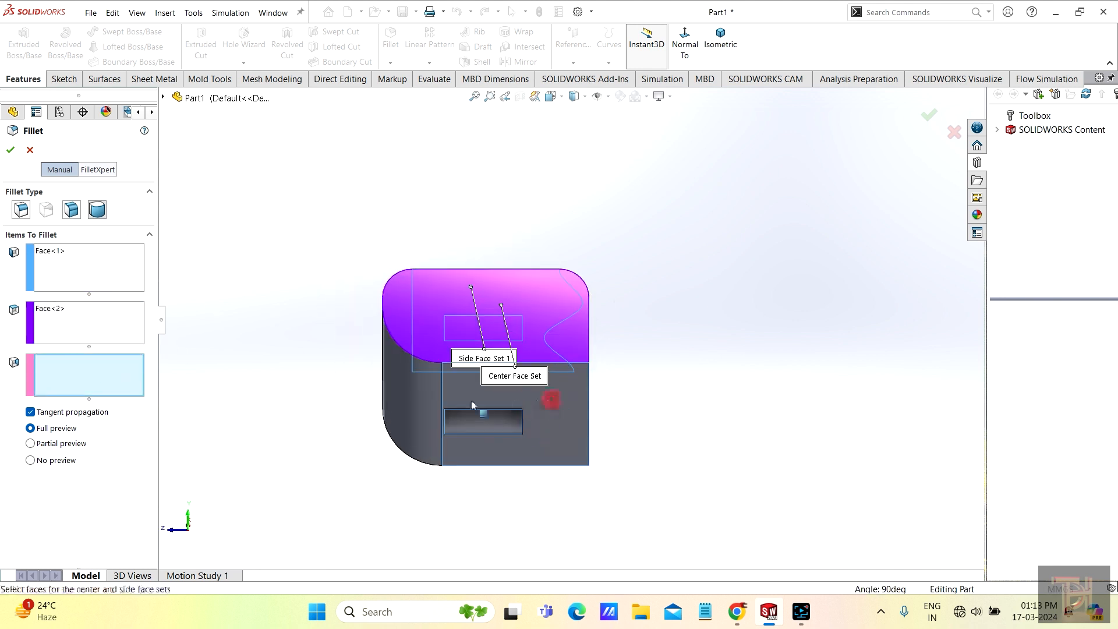
{"action": "left_click", "coordinate": [31, 411]}
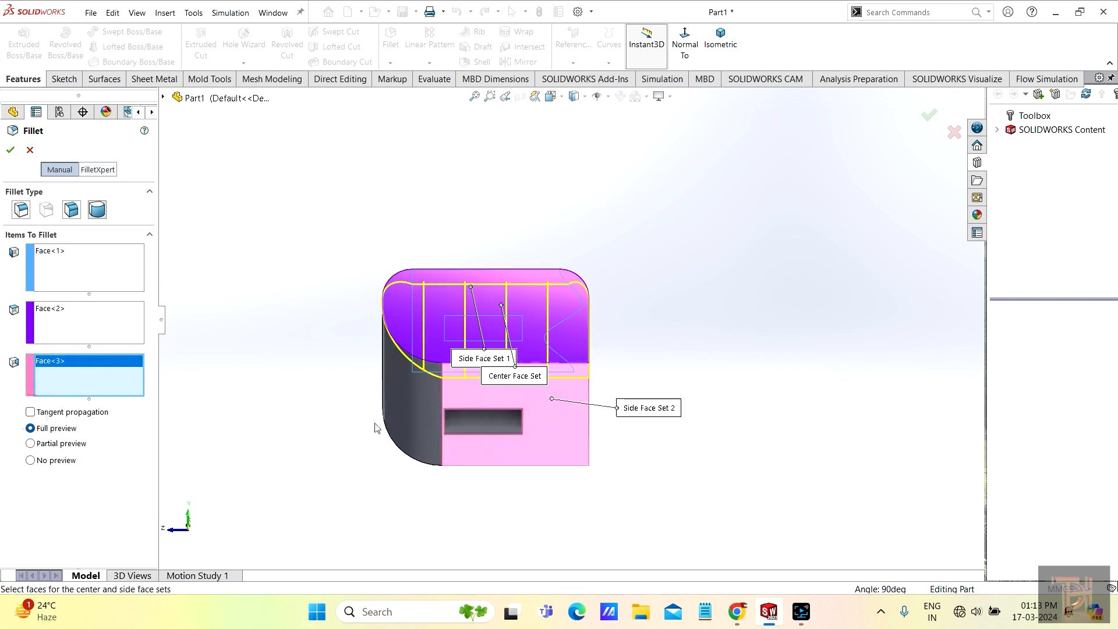
- Apply the full round fillet to the block's end face and inspect the rounded end
{"action": "middle_click_drag", "start_coordinate": [374, 424], "coordinate": [386, 417]}
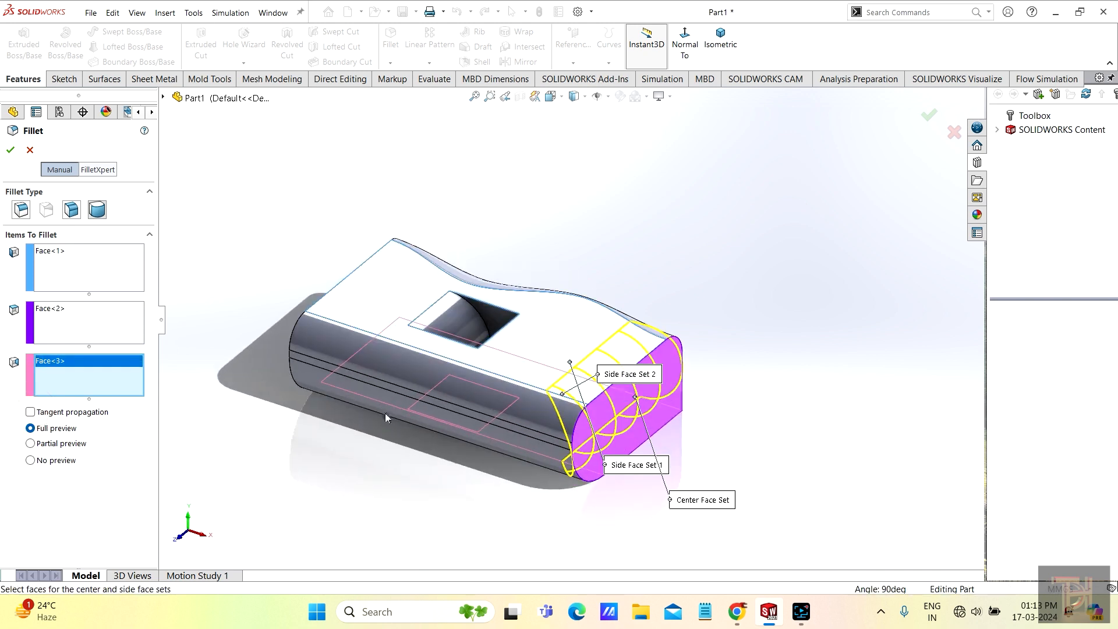
{"action": "left_click", "coordinate": [8, 153]}
{"action": "middle_click_drag", "start_coordinate": [748, 455], "coordinate": [544, 436]}
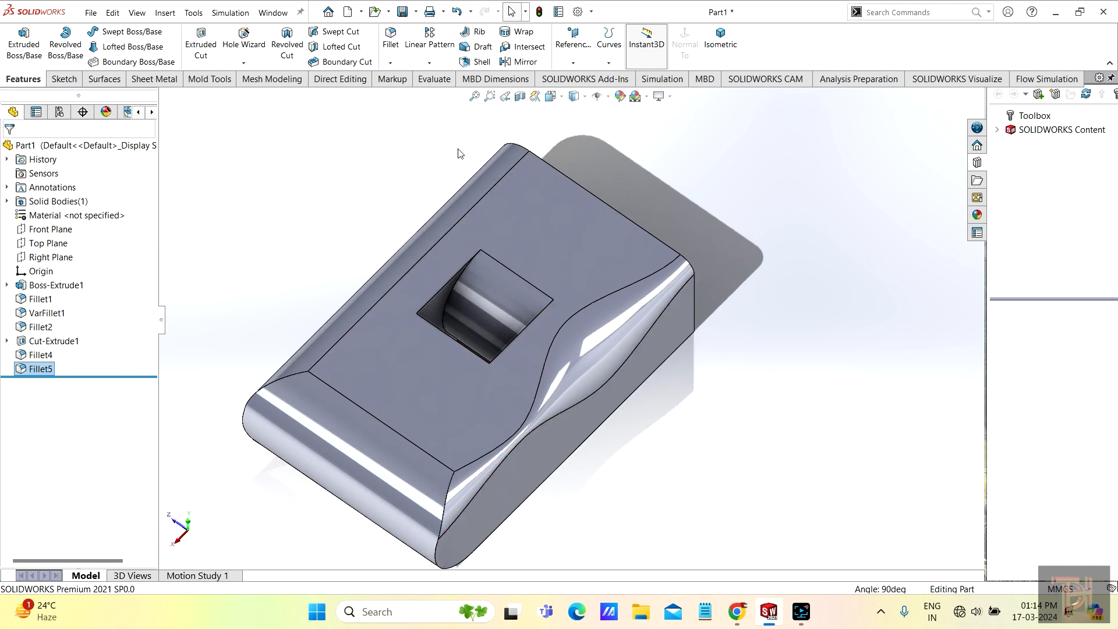
{"action": "left_click", "coordinate": [390, 62]}
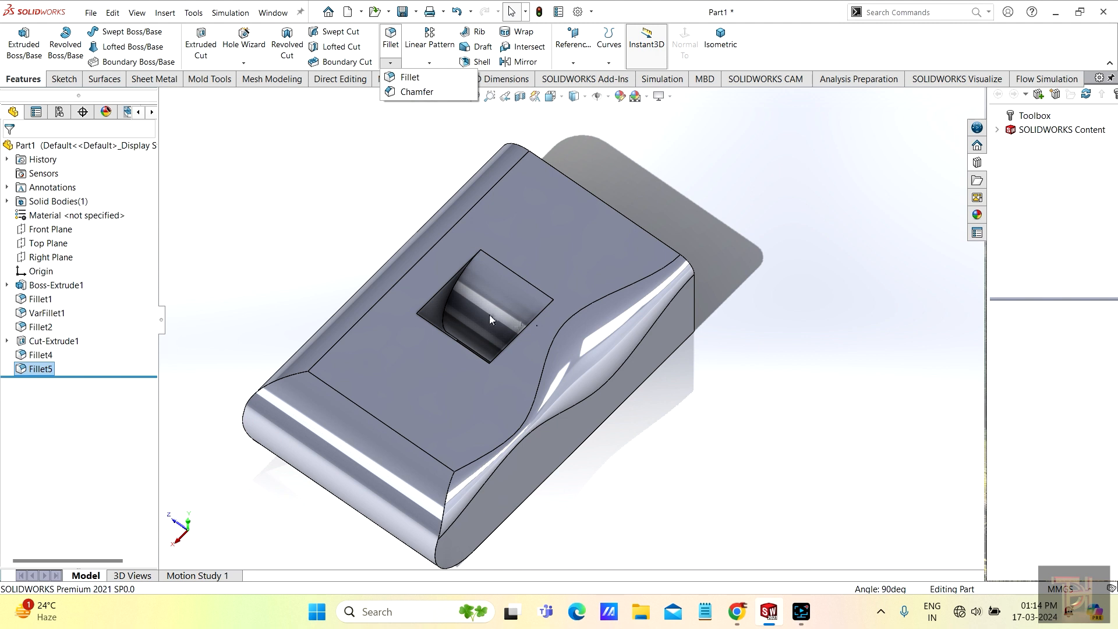
{"action": "left_click", "coordinate": [382, 190]}
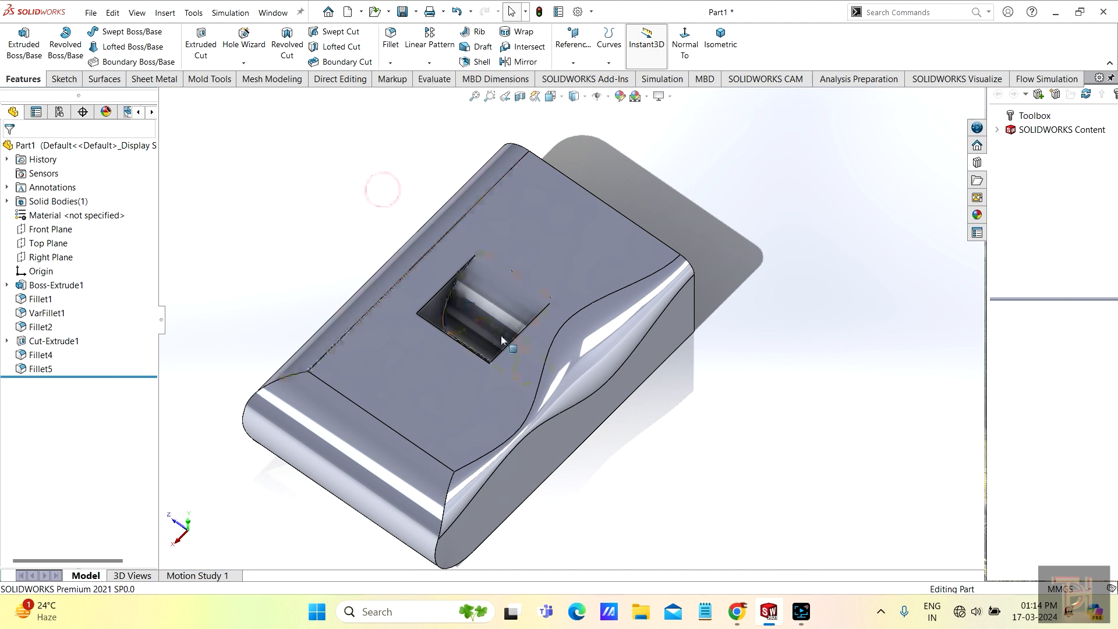
- Examine the filleted block from all sides, including the full round end, the wavy variable size fillet and the slot's rounded interior
{"action": "middle_click_drag", "start_coordinate": [465, 250], "coordinate": [492, 287]}
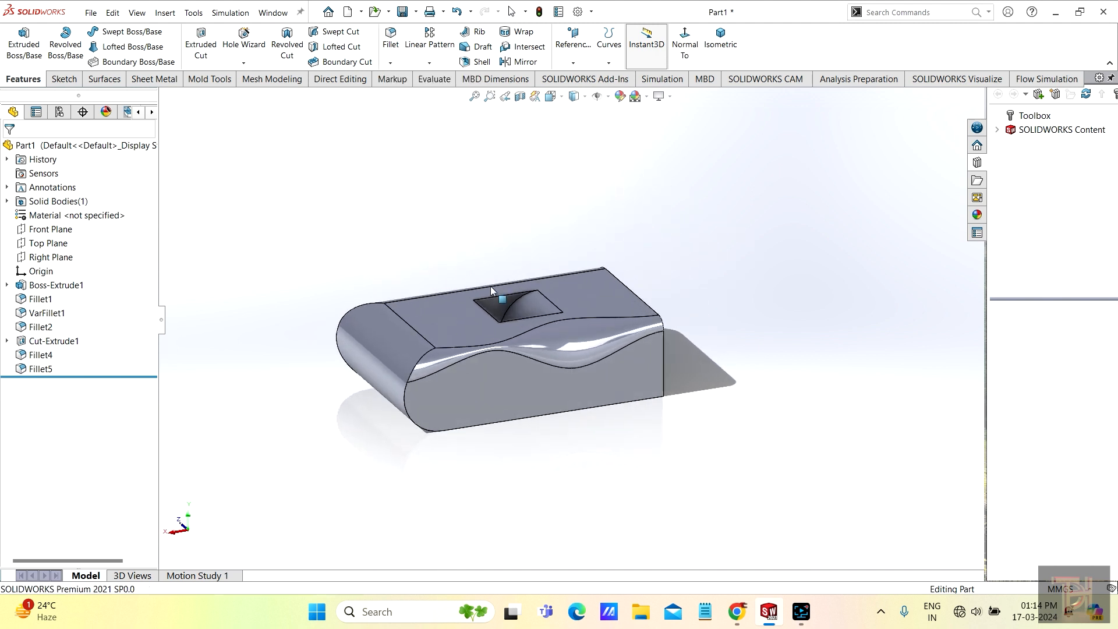
{"action": "scroll", "coordinate": [564, 295], "scroll_direction": "down", "scroll_amount": 3}
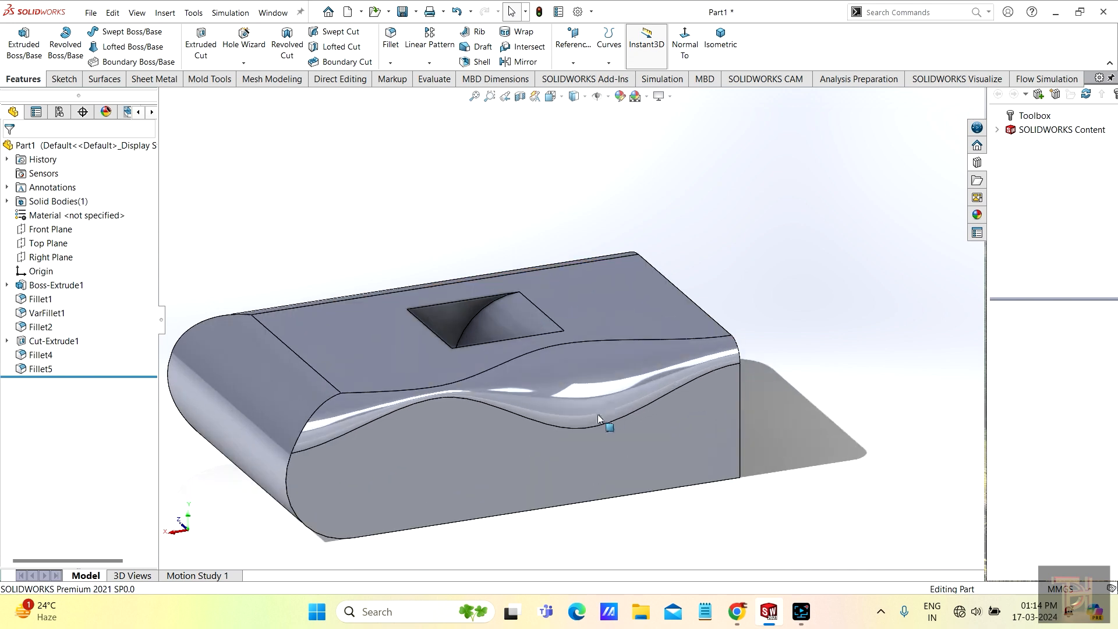
{"action": "scroll", "coordinate": [588, 425], "scroll_direction": "up", "scroll_amount": 2}
{"action": "middle_click_drag", "start_coordinate": [545, 424], "coordinate": [616, 452]}
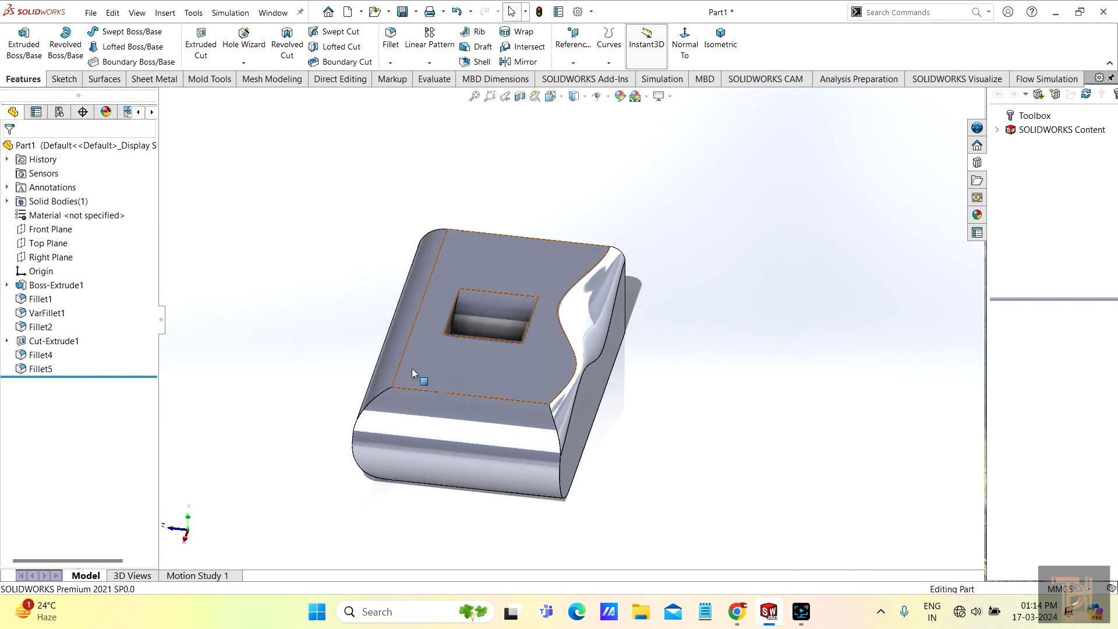
{"action": "middle_click_drag", "start_coordinate": [415, 291], "coordinate": [569, 373]}
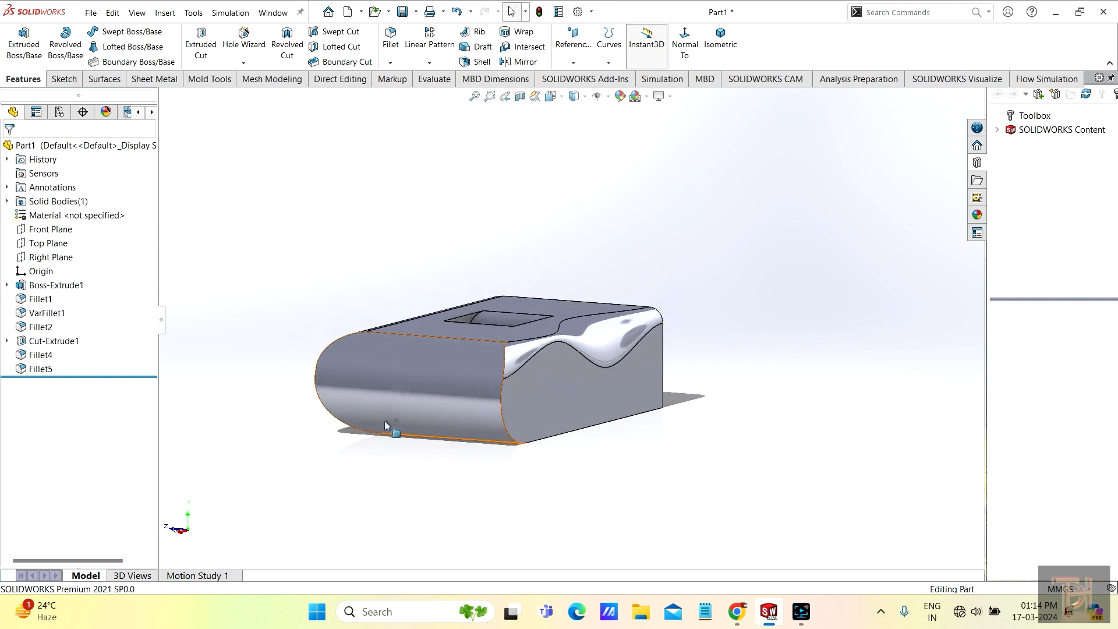
{"action": "middle_click_drag", "start_coordinate": [415, 411], "coordinate": [603, 435]}
{"action": "middle_click_drag", "start_coordinate": [533, 412], "coordinate": [456, 382]}
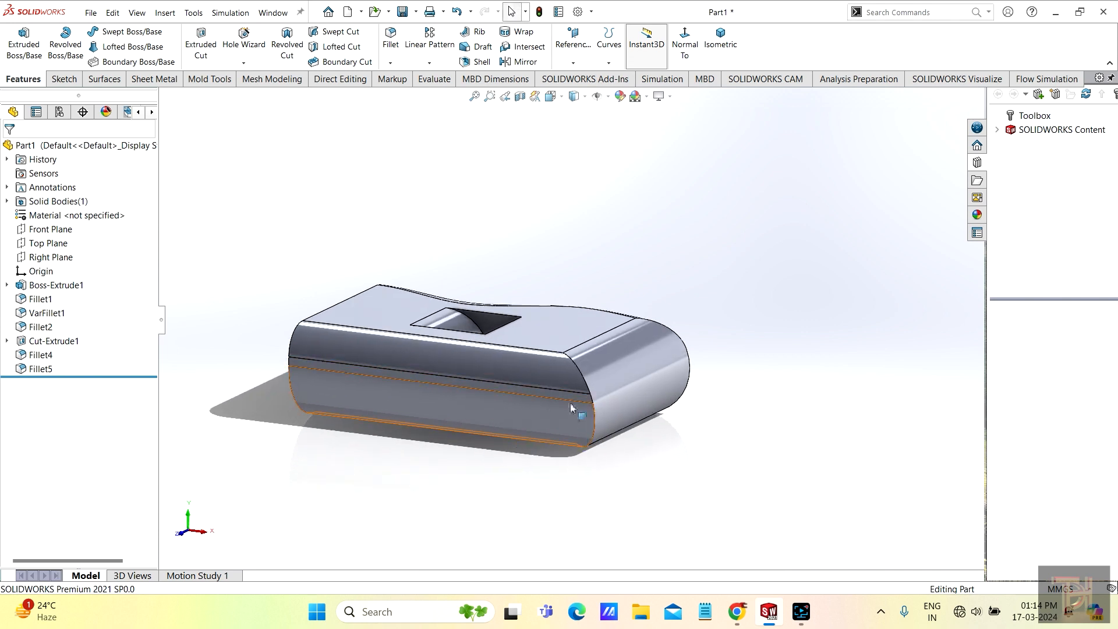
{"action": "scroll", "coordinate": [570, 407], "scroll_direction": "down", "scroll_amount": 3}
{"action": "middle_click_drag", "start_coordinate": [574, 408], "coordinate": [603, 338]}
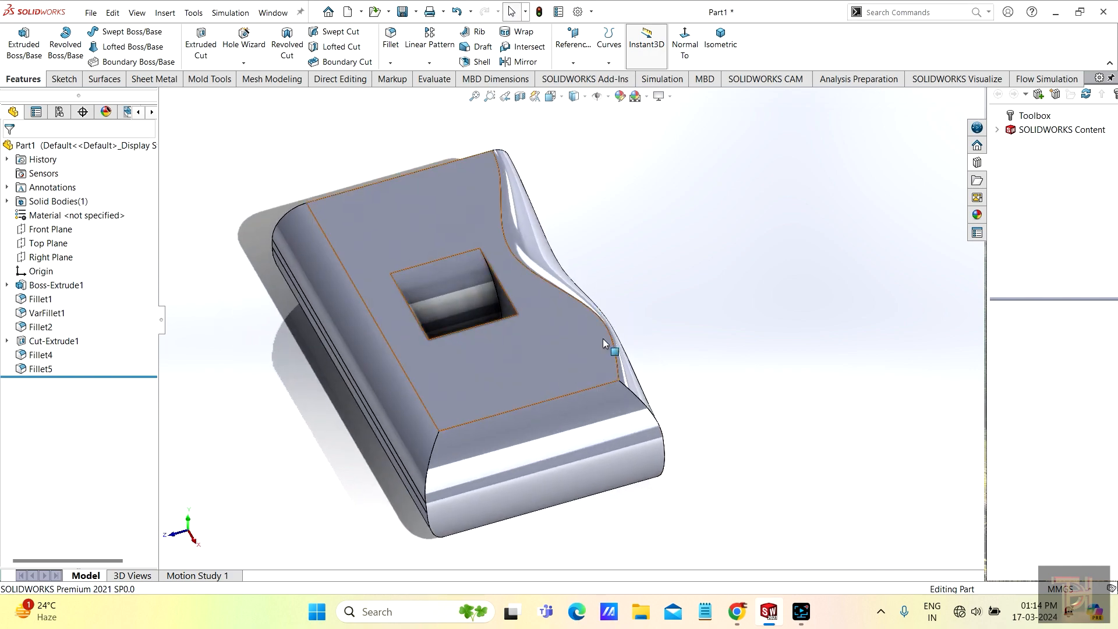
{"action": "middle_click_drag", "start_coordinate": [588, 386], "coordinate": [551, 401]}
{"action": "middle_click_drag", "start_coordinate": [587, 393], "coordinate": [779, 367]}
{"action": "scroll", "coordinate": [691, 394], "scroll_direction": "up", "scroll_amount": 2}
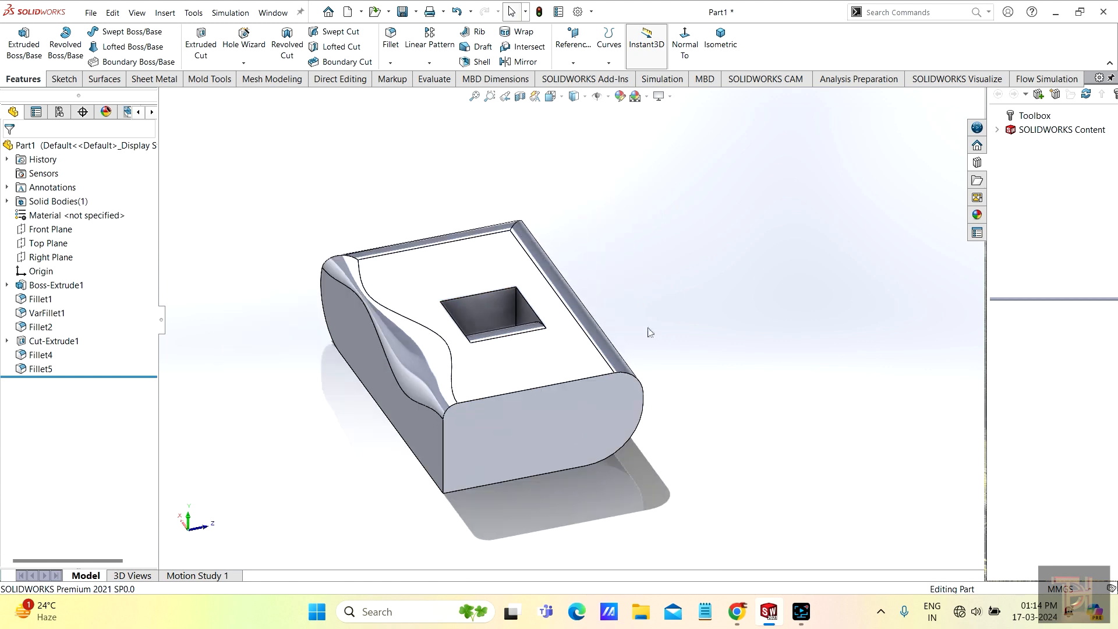
{"action": "scroll", "coordinate": [646, 327], "scroll_direction": "down", "scroll_amount": 1}
{"action": "scroll", "coordinate": [610, 407], "scroll_direction": "down", "scroll_amount": 1}
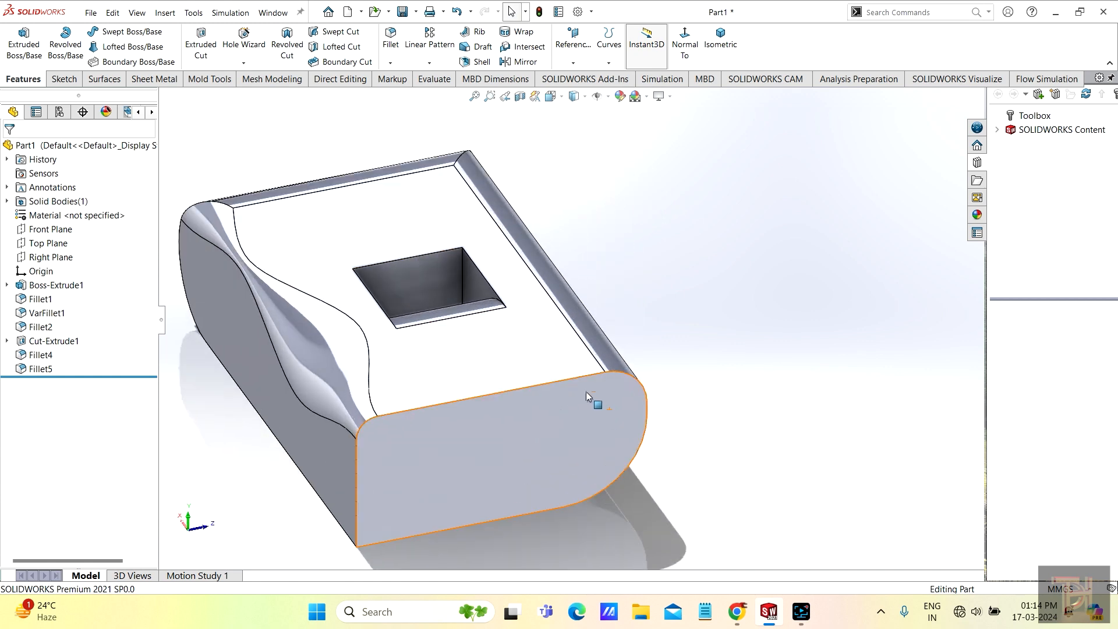
{"action": "left_click", "coordinate": [391, 63]}
{"action": "left_click", "coordinate": [386, 132]}
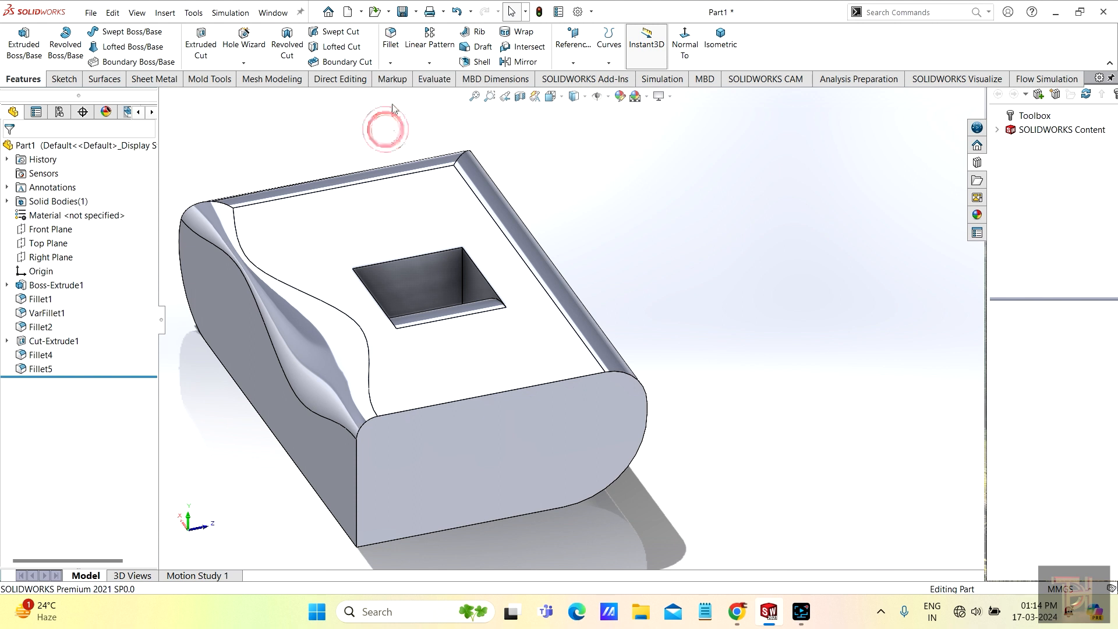
{"action": "left_click", "coordinate": [390, 63]}
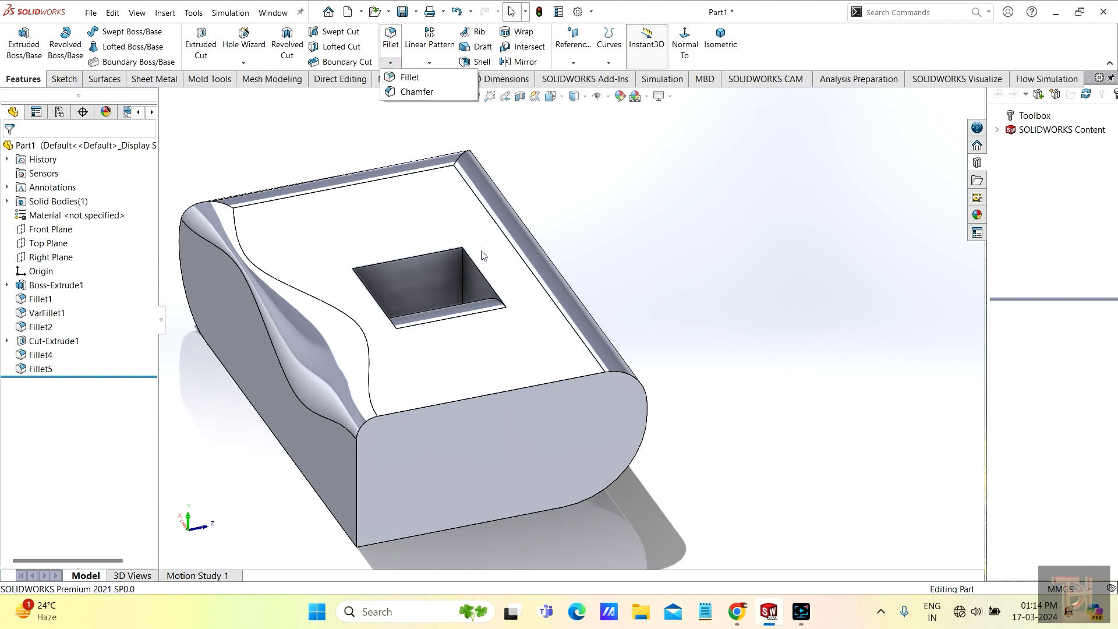